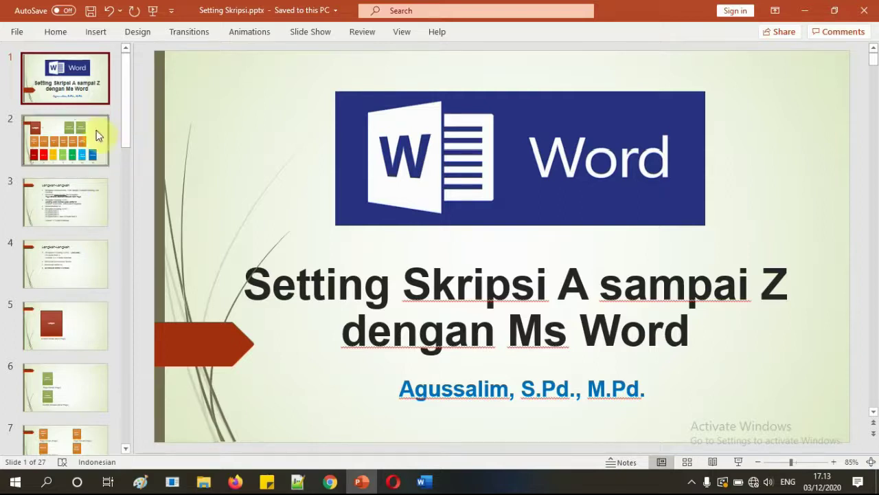
# Scroll down the thumbnails and show slide 22, the Daftar Pustaka reference list
pyautogui.moveTo(130, 123); pyautogui.dragTo(134, 359)
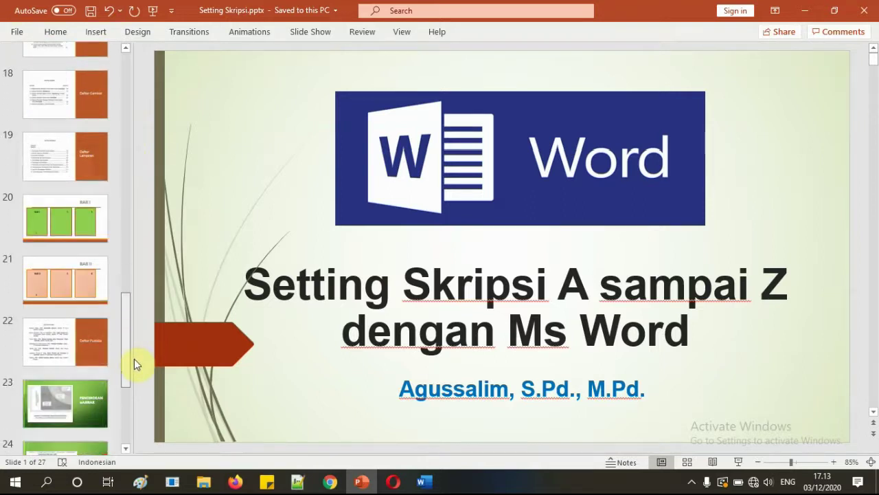
pyautogui.click(83, 348)
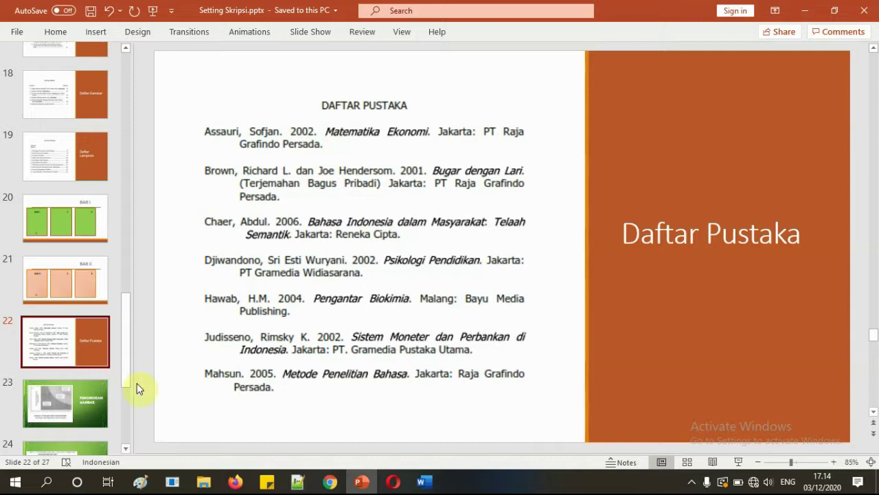
pyautogui.scroll(-1, 87, 352)
pyautogui.scroll(-1, 87, 351)
pyautogui.scroll(-1, 86, 352)
pyautogui.scroll(-1, 87, 352)
pyautogui.click(68, 390)
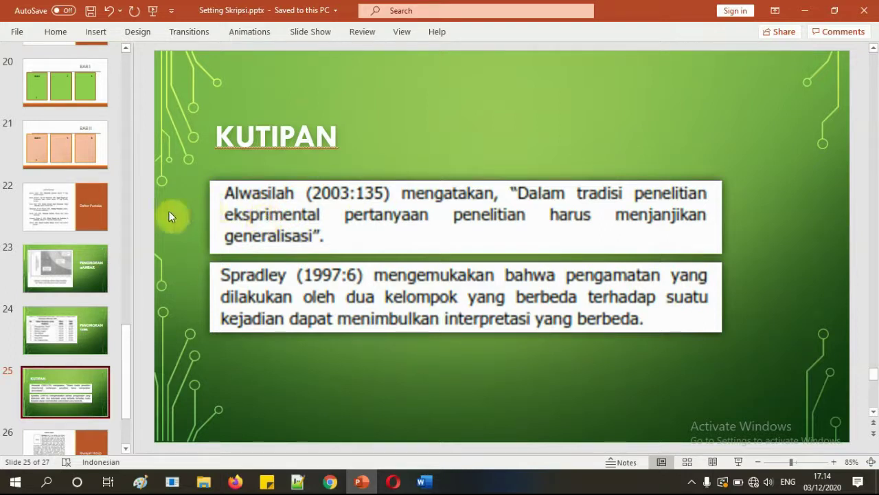
pyautogui.click(76, 203)
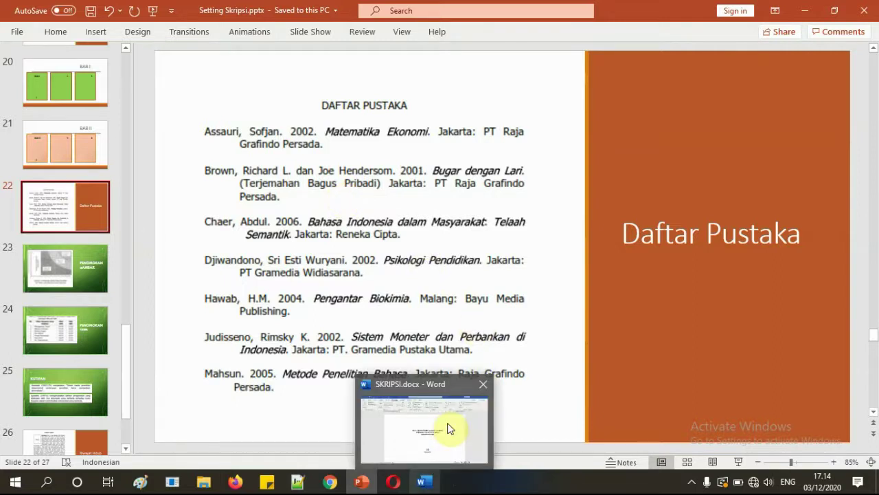
# Bring the SKRIPSI.docx thesis document to the front in Word
pyautogui.moveTo(422, 482)
pyautogui.click(448, 425)
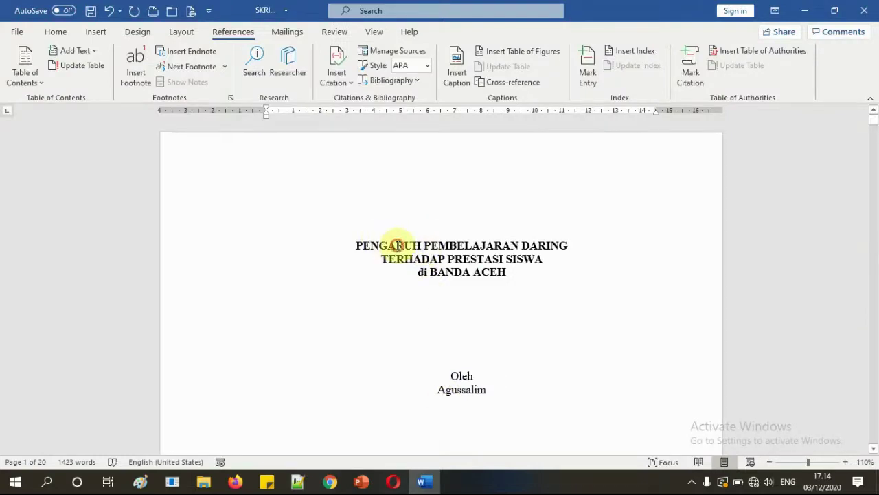
pyautogui.click(521, 186)
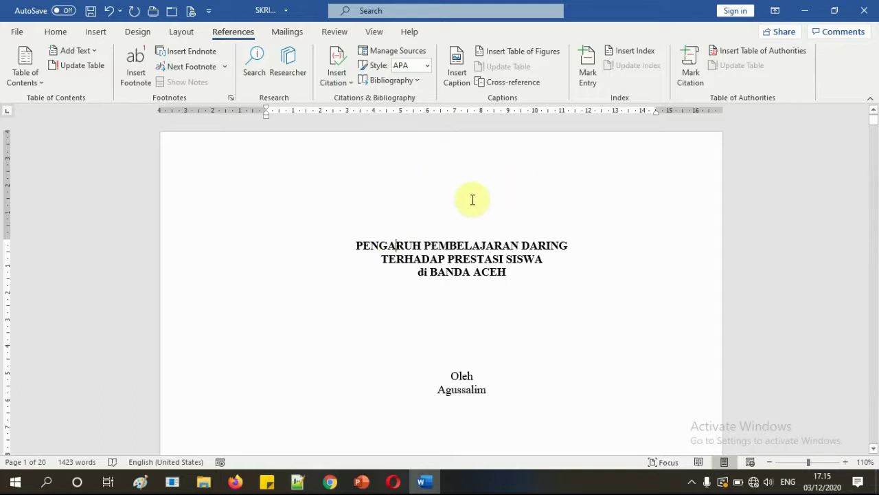
pyautogui.scroll(-5, 472, 200)
pyautogui.scroll(-3, 473, 200)
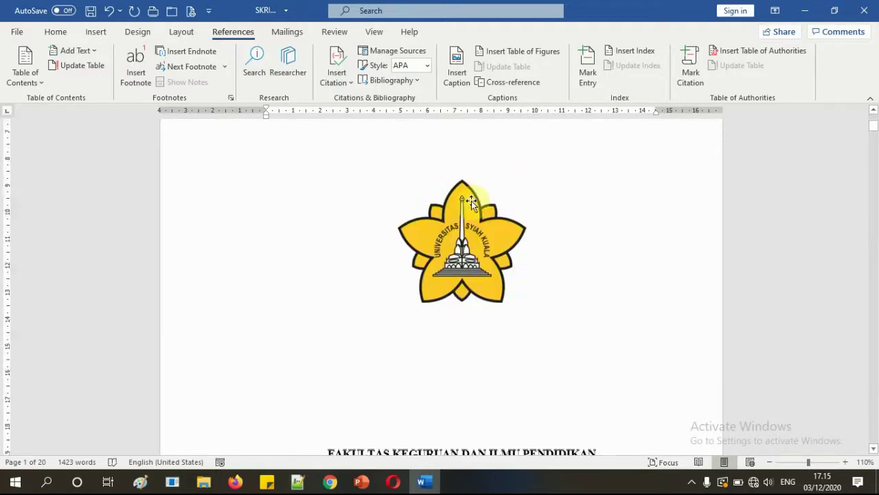
pyautogui.scroll(-4, 473, 201)
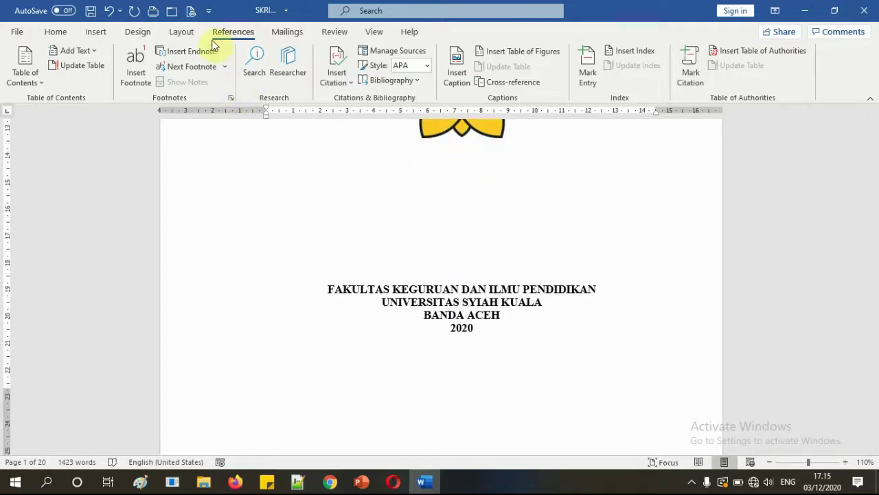
pyautogui.click(473, 213)
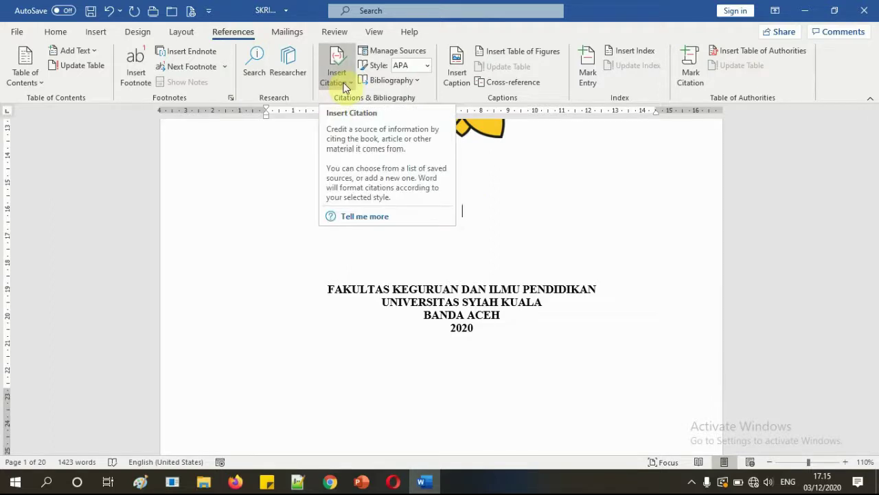
# Scroll past the front matter to BAB I PENDAHLUAN, section 1.1 Latar Belakang
pyautogui.scroll(-3, 532, 211)
pyautogui.scroll(-5, 529, 213)
pyautogui.scroll(-5, 528, 214)
pyautogui.scroll(-2, 528, 214)
pyautogui.scroll(-3, 529, 218)
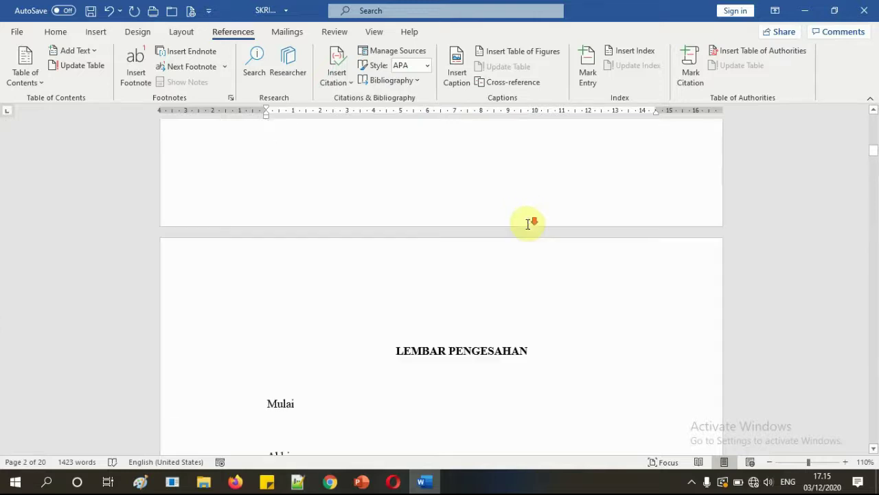
pyautogui.scroll(-8, 528, 224)
pyautogui.scroll(-3, 529, 226)
pyautogui.scroll(-5, 528, 226)
pyautogui.scroll(-1, 529, 226)
pyautogui.scroll(-4, 846, 173)
pyautogui.scroll(-4, 850, 173)
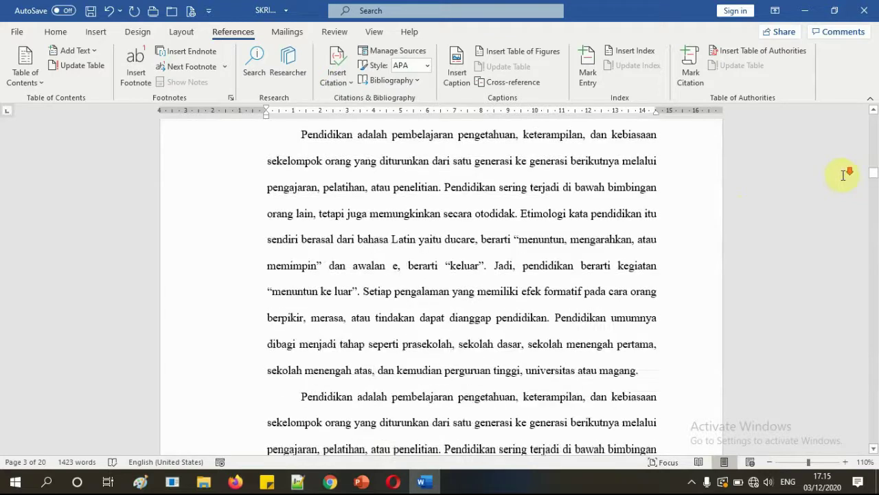
pyautogui.scroll(-8, 777, 173)
pyautogui.scroll(10, 566, 227)
pyautogui.scroll(-6, 566, 228)
pyautogui.scroll(-5, 575, 230)
pyautogui.scroll(-7, 829, 204)
pyautogui.scroll(4, 644, 199)
pyautogui.scroll(-5, 756, 209)
pyautogui.scroll(-5, 630, 283)
pyautogui.scroll(-5, 630, 285)
pyautogui.scroll(-8, 632, 282)
pyautogui.scroll(-6, 634, 286)
pyautogui.scroll(-6, 643, 285)
pyautogui.scroll(-6, 644, 284)
pyautogui.scroll(-7, 644, 283)
pyautogui.scroll(-8, 646, 283)
pyautogui.scroll(-6, 646, 283)
pyautogui.scroll(-6, 642, 281)
pyautogui.scroll(-7, 642, 289)
pyautogui.scroll(3, 632, 287)
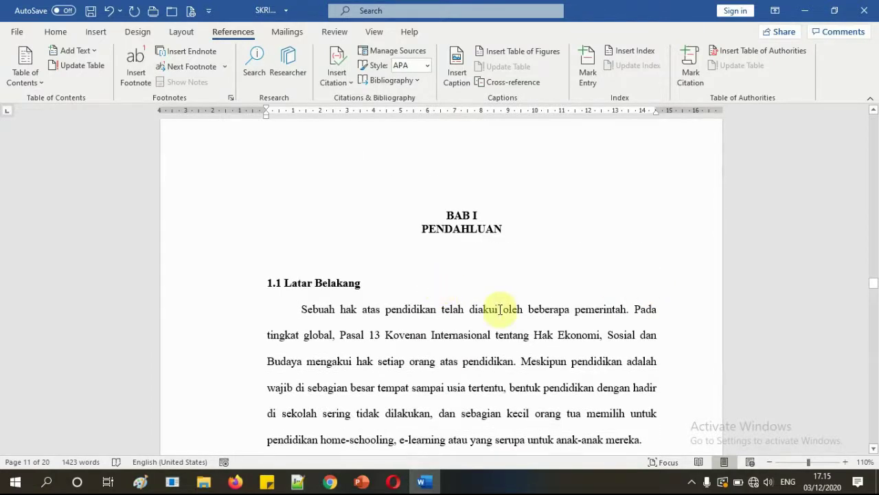
pyautogui.scroll(-1, 501, 309)
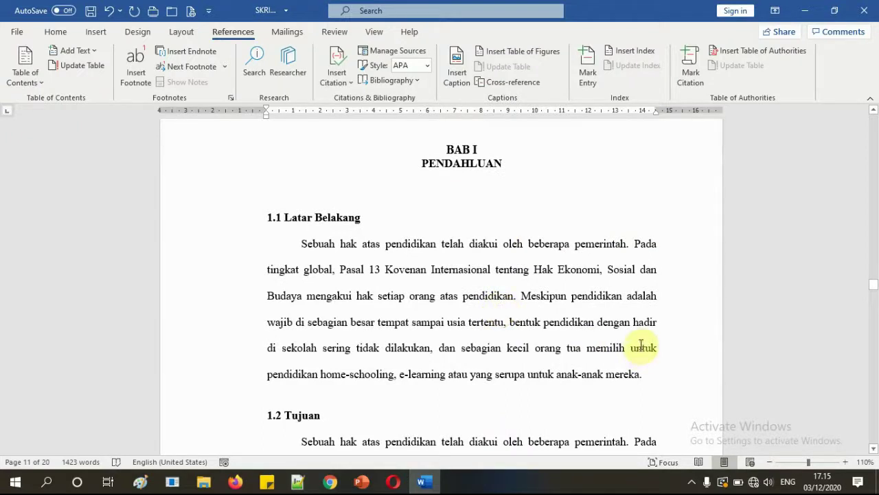
# Place the caret after 'mereka.' at the end of the first Latar Belakang paragraph
pyautogui.click(511, 300)
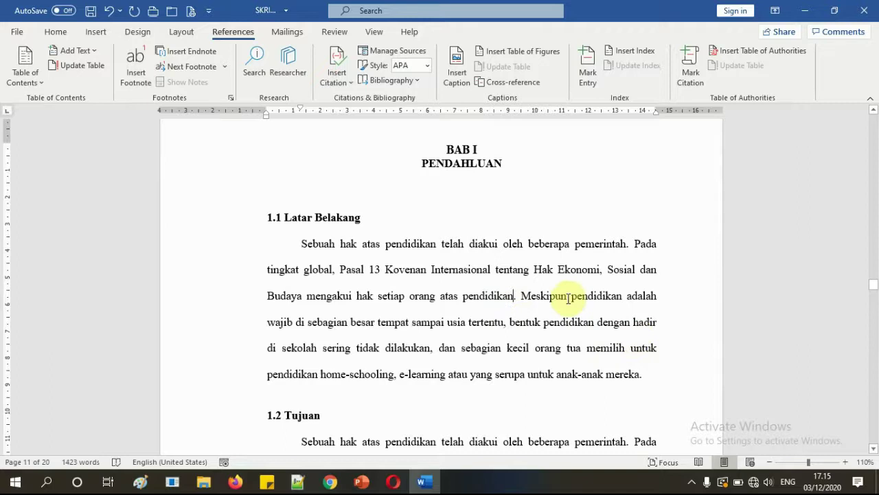
pyautogui.scroll(-1, 563, 295)
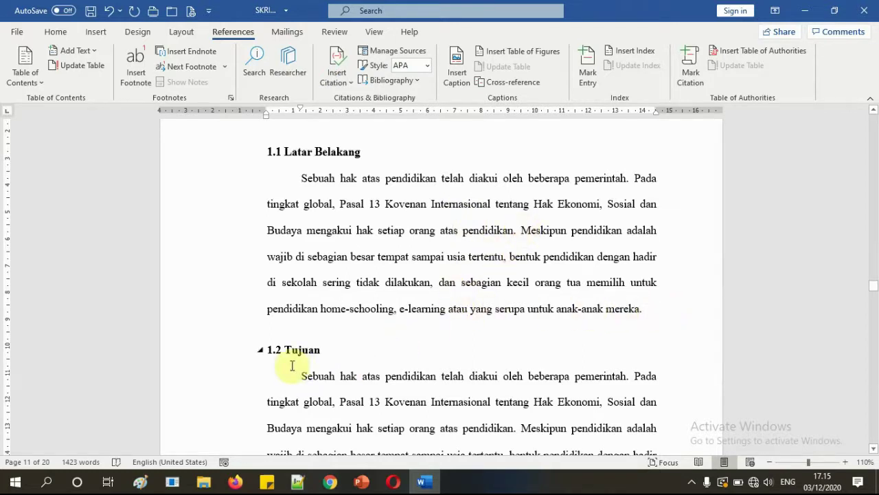
pyautogui.click(640, 309)
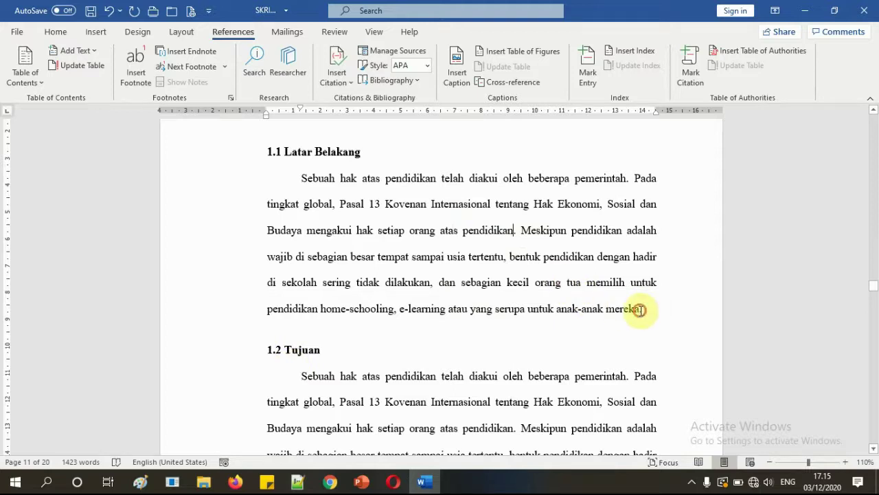
pyautogui.moveTo(520, 230); pyautogui.dragTo(616, 307)
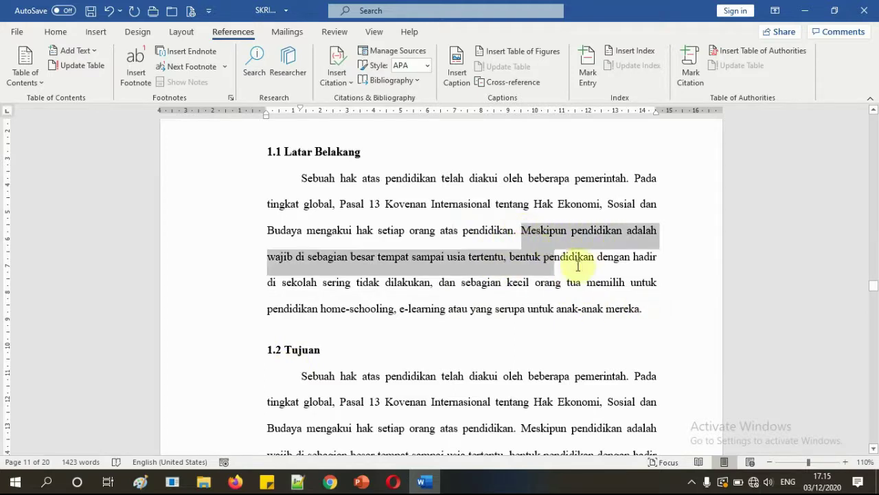
pyautogui.click(641, 309)
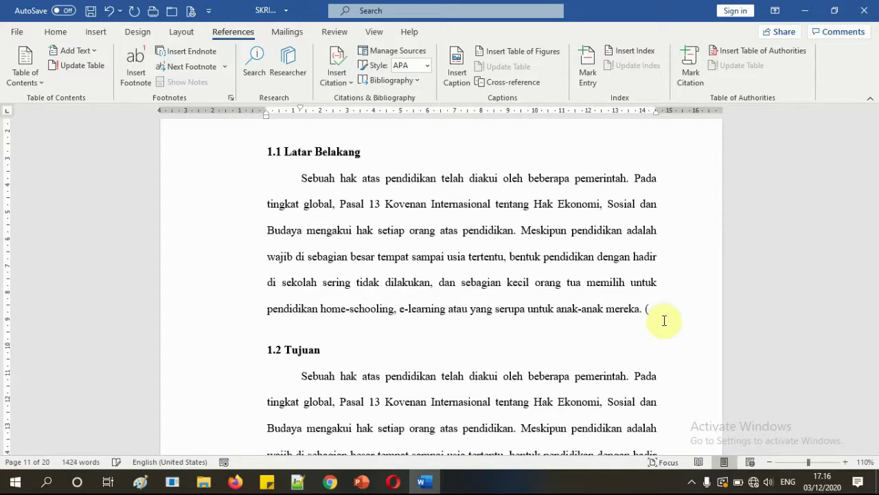
# Swap the parenthesis for a line break and type '(Usman' on the new line
pyautogui.press('BackSpace')
pyautogui.press('BackSpace')
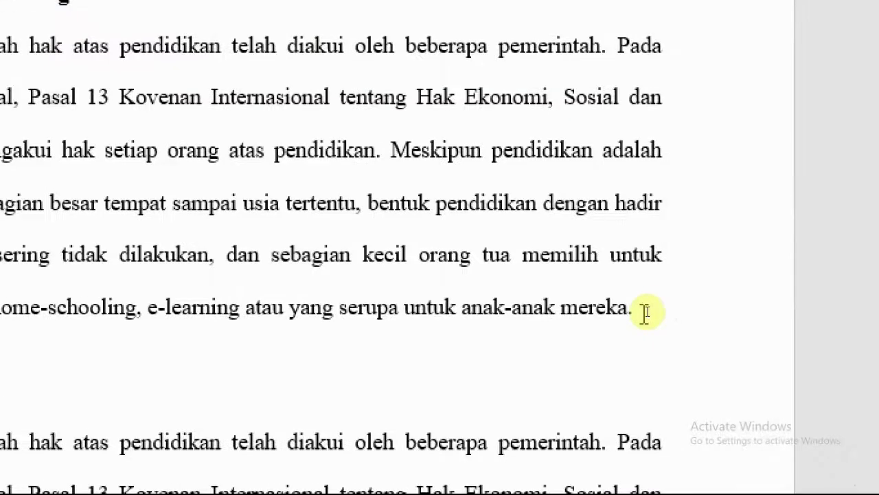
pyautogui.write('(')
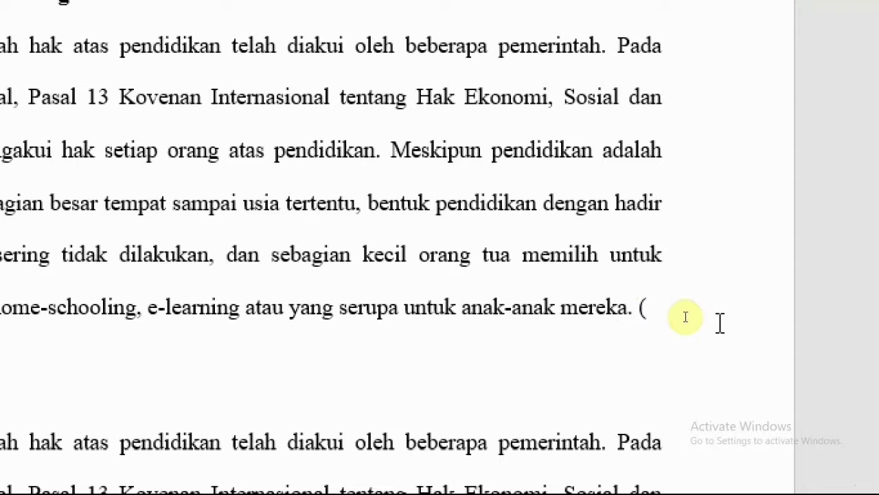
pyautogui.press('BackSpace')
pyautogui.hotkey('shift', 'Return')
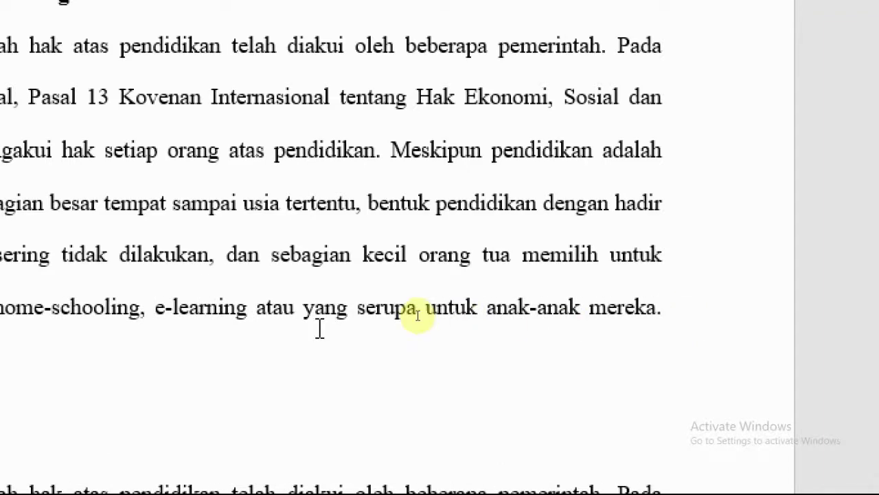
pyautogui.write('(Usman')
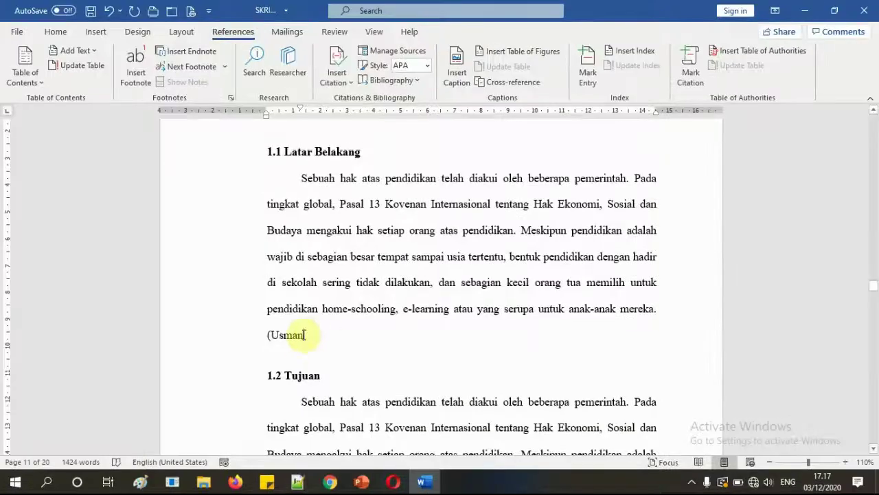
# Try rewriting the citation with the author's full name, then delete the typed citation entirely
pyautogui.moveTo(272, 337); pyautogui.dragTo(313, 338)
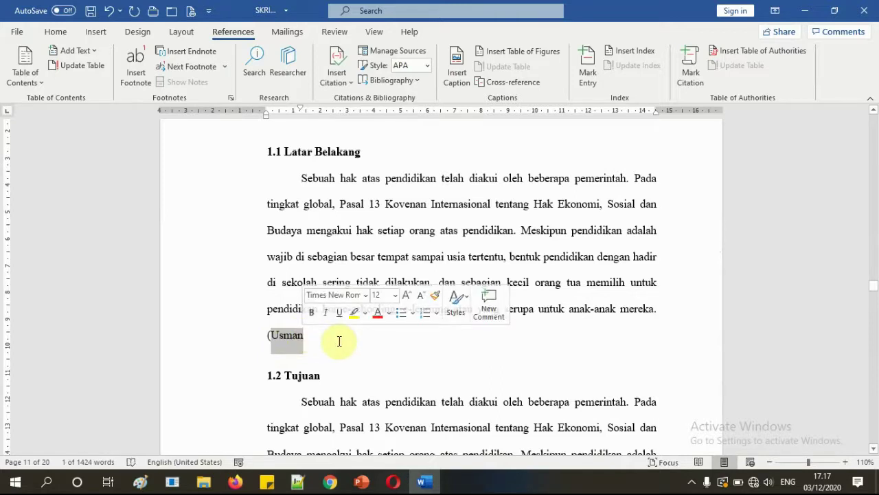
pyautogui.write('A')
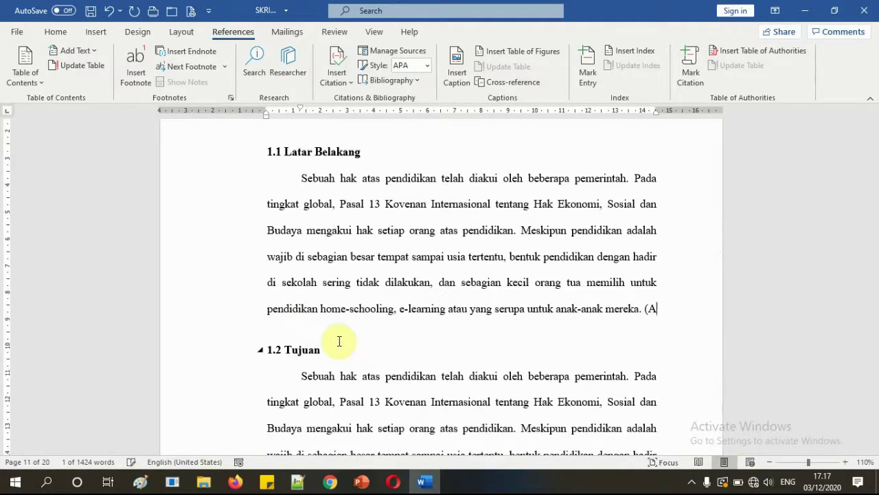
pyautogui.write('gussalim')
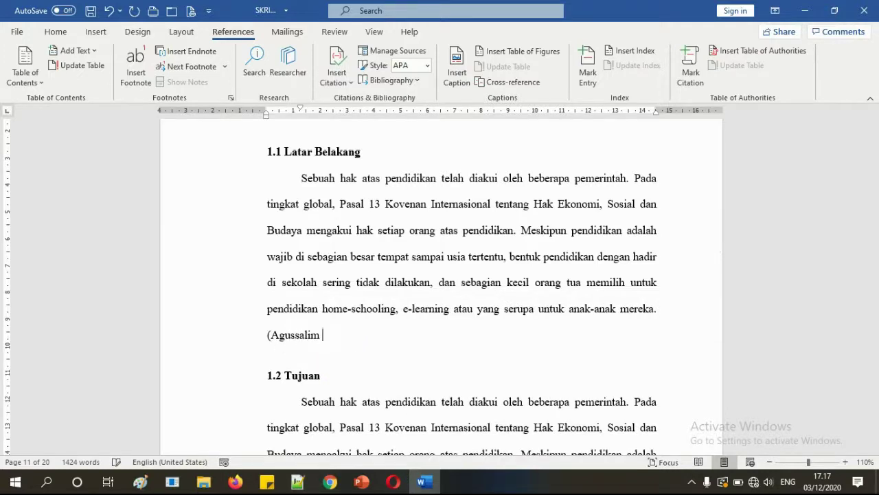
pyautogui.write(' Usman)')
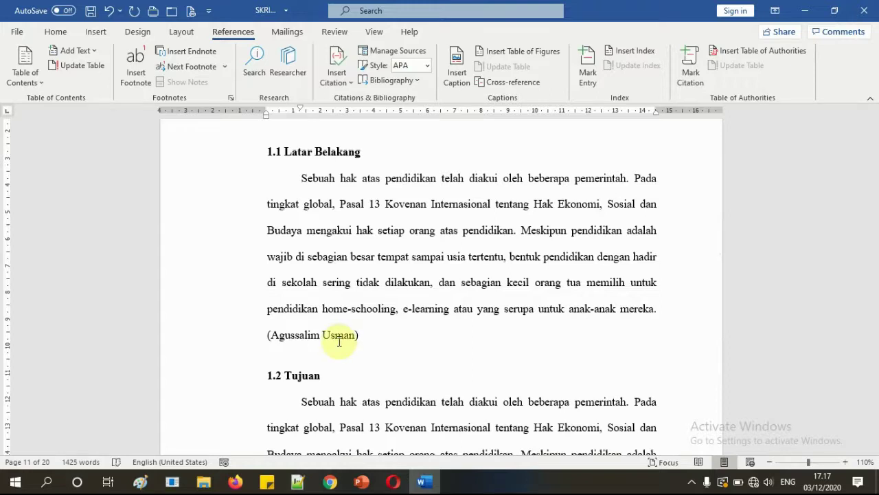
pyautogui.press('BackSpace')
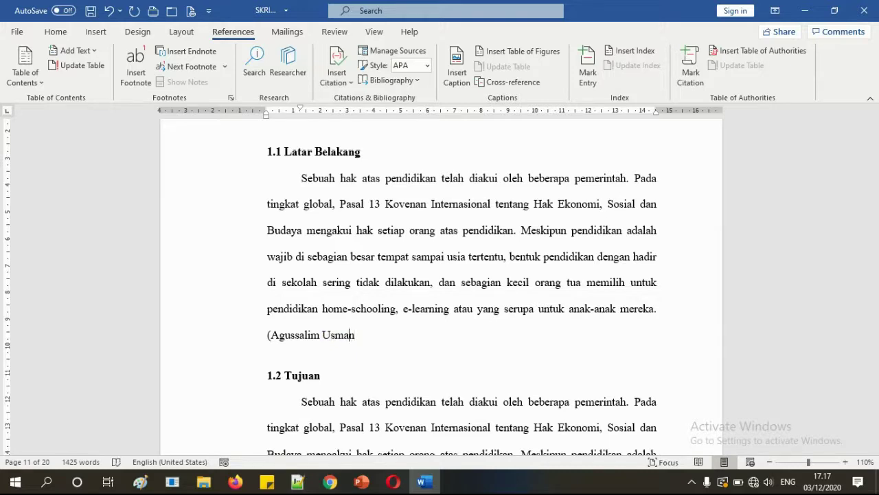
pyautogui.press('Left')
pyautogui.press('Left')
pyautogui.press('BackSpace')
pyautogui.press('BackSpace')
pyautogui.press('BackSpace')
pyautogui.press('BackSpace')
pyautogui.press('BackSpace')
pyautogui.press('BackSpace')
pyautogui.press('BackSpace')
pyautogui.press('BackSpace')
pyautogui.press('BackSpace')
pyautogui.press('BackSpace')
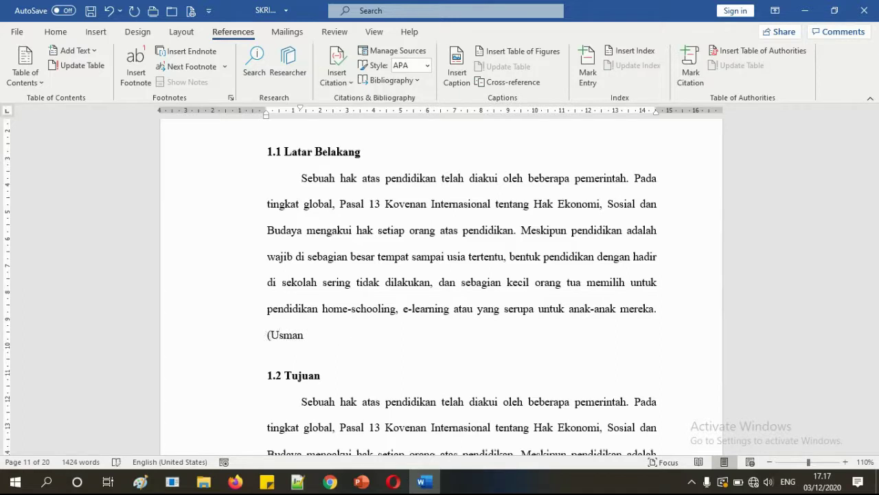
pyautogui.press('Right')
pyautogui.press('Right')
pyautogui.press('Right')
pyautogui.press('Right')
pyautogui.press('Right')
pyautogui.write(', a')
pyautogui.press('BackSpace')
pyautogui.write('A')
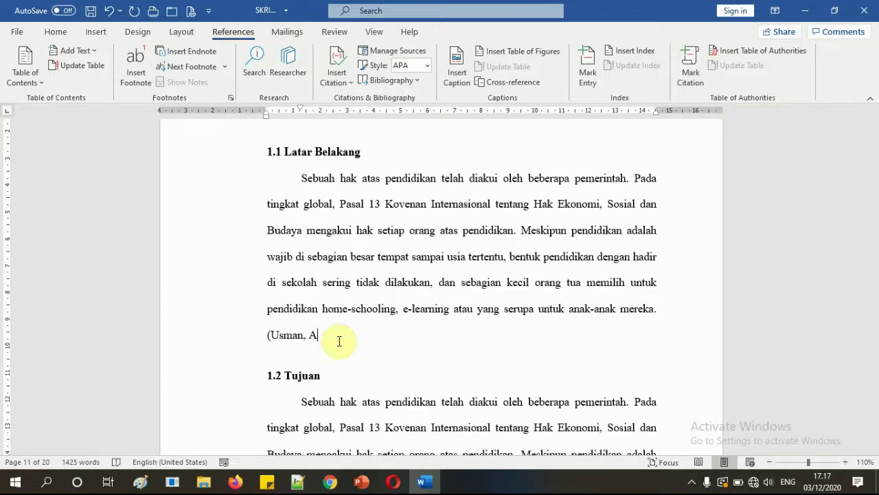
pyautogui.press('BackSpace')
pyautogui.press('BackSpace')
pyautogui.press('BackSpace')
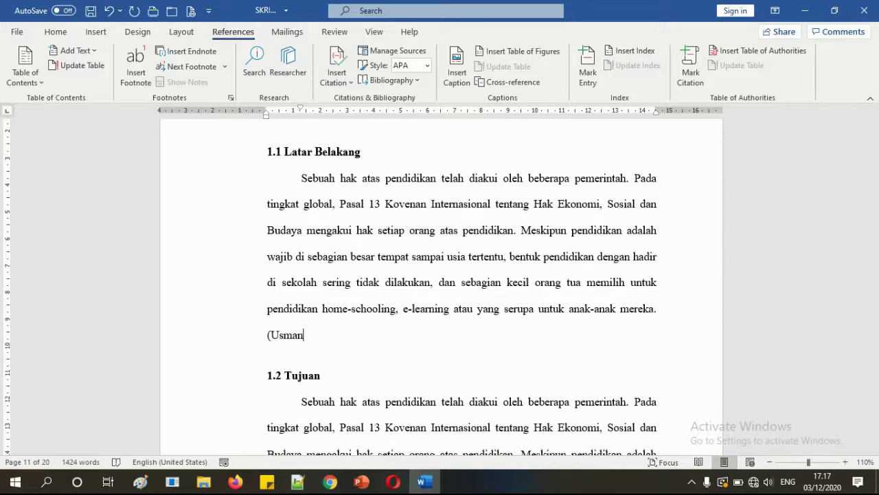
pyautogui.press('BackSpace')
pyautogui.press('BackSpace')
pyautogui.press('BackSpace')
pyautogui.press('BackSpace')
pyautogui.press('BackSpace')
pyautogui.press('BackSpace')
pyautogui.press('BackSpace')
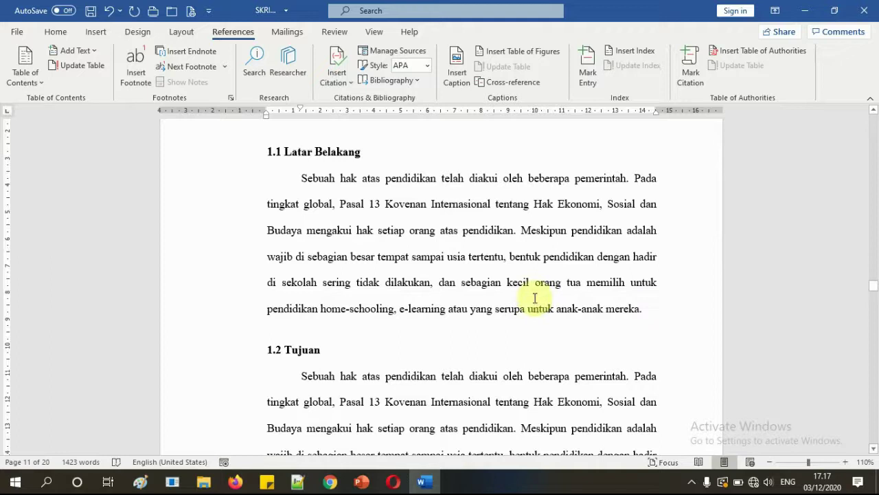
# With the caret after 'mereka.', choose References > Insert Citation > Add New Source
pyautogui.moveTo(520, 230); pyautogui.dragTo(650, 307)
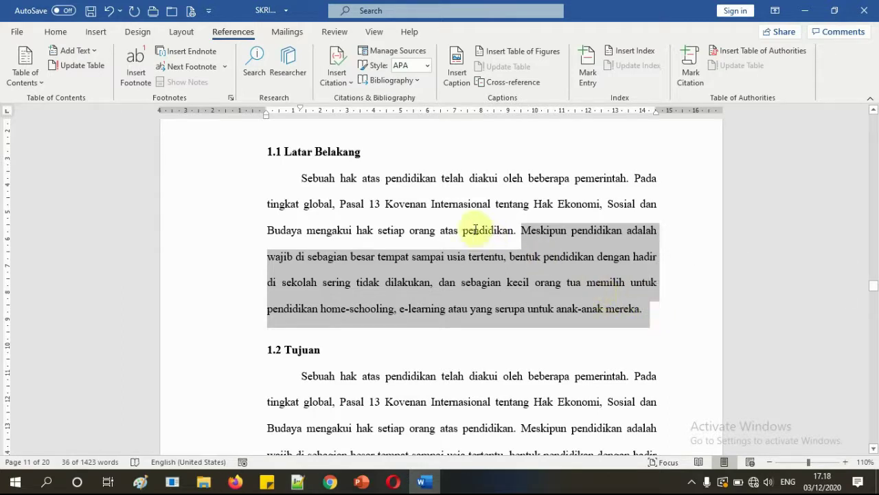
pyautogui.click(641, 309)
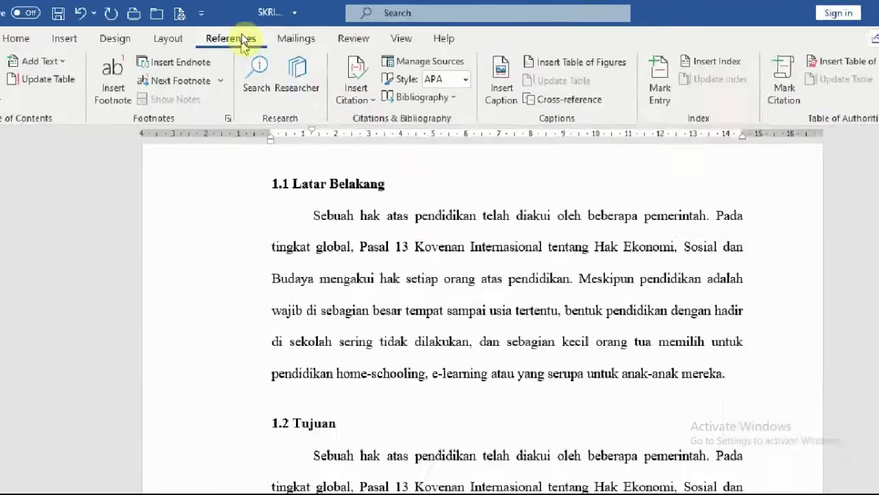
pyautogui.click(239, 35)
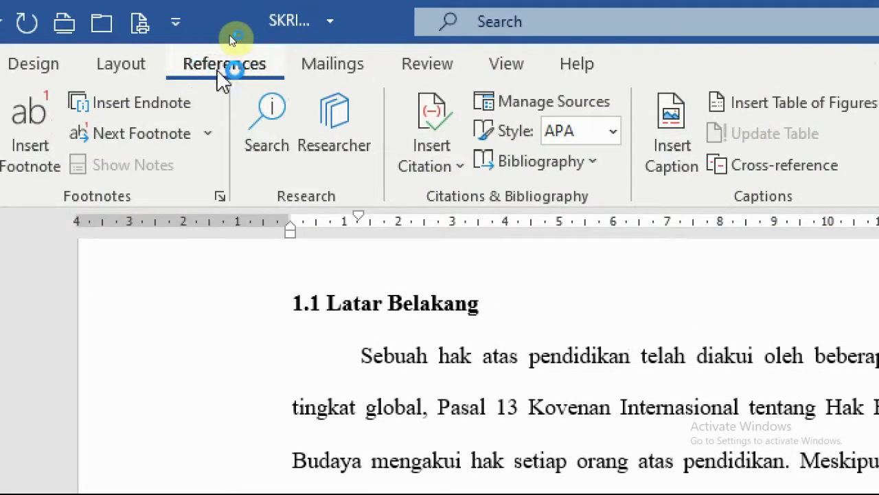
pyautogui.click(452, 168)
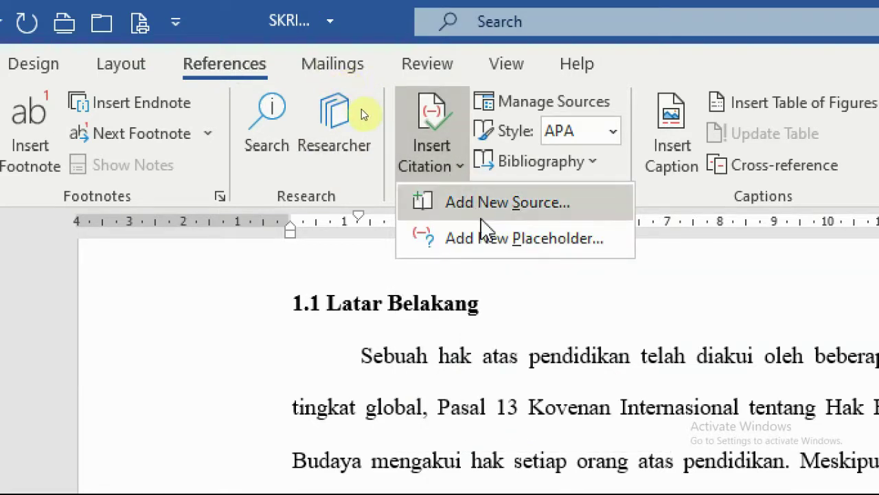
pyautogui.click(519, 217)
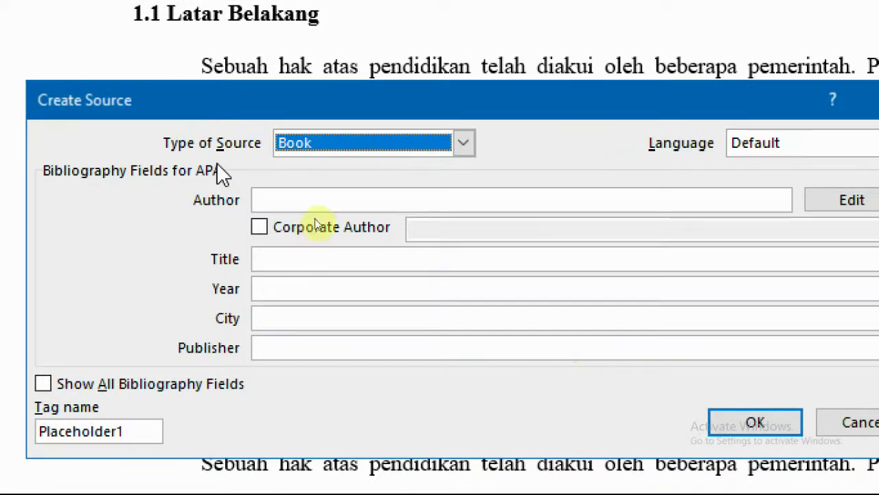
# Keep Book as the source type and type both authors' names in the Author field
pyautogui.click(397, 146)
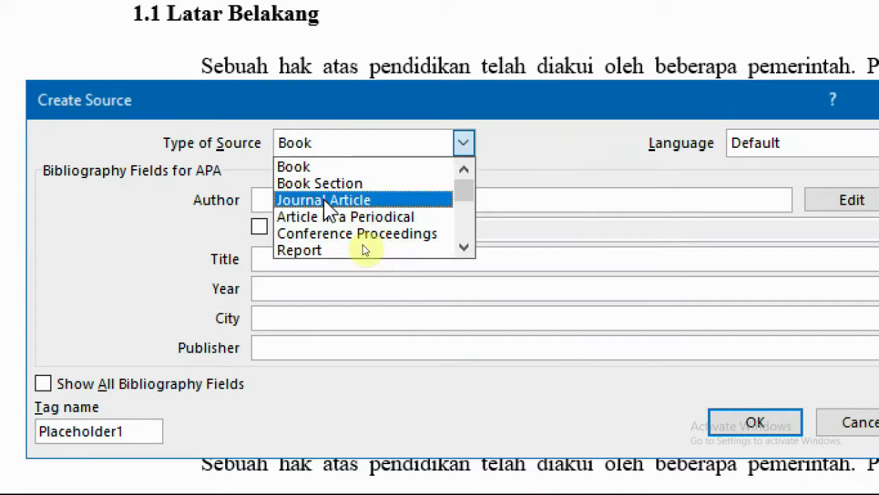
pyautogui.click(295, 143)
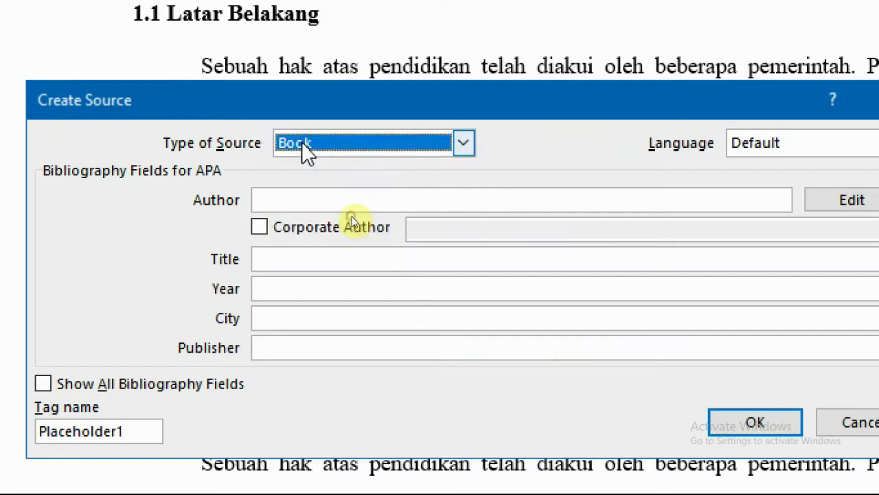
pyautogui.click(305, 202)
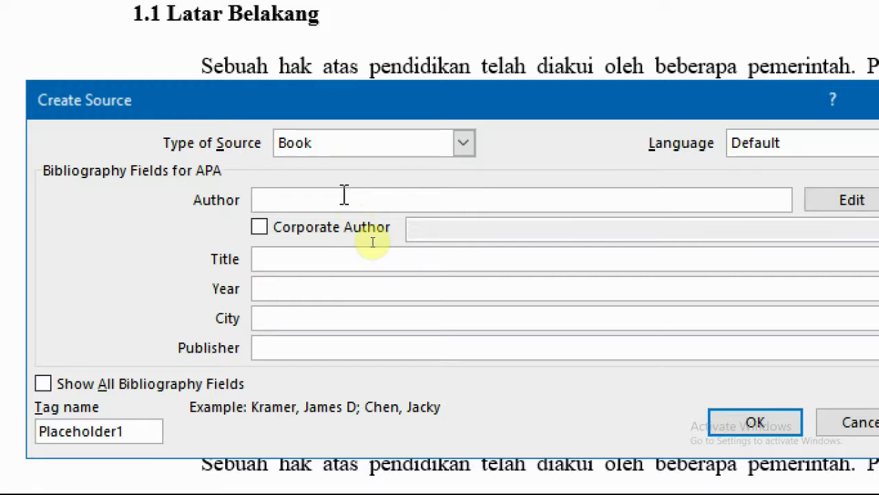
pyautogui.write('Agussalim USman')
pyautogui.press('BackSpace')
pyautogui.press('BackSpace')
pyautogui.press('BackSpace')
pyautogui.press('BackSpace')
pyautogui.write('sman')
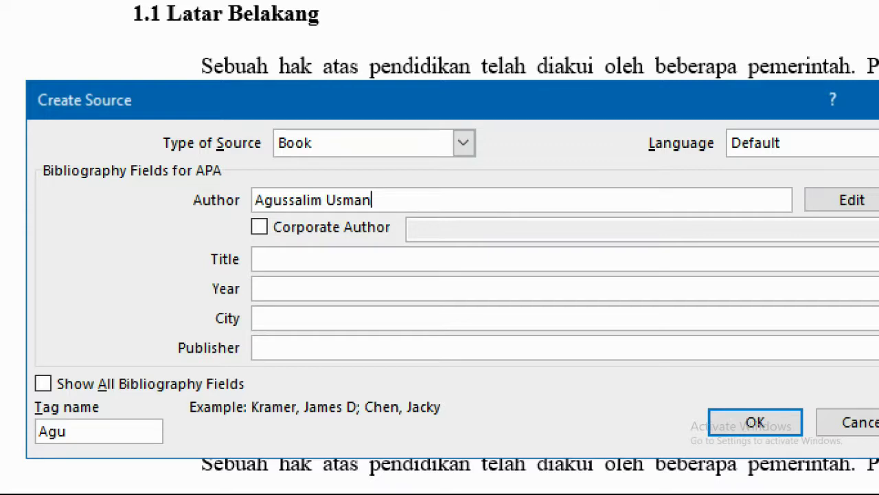
pyautogui.write(', ')
pyautogui.write('M')
pyautogui.write('u')
pyautogui.write('a')
pyautogui.press('BackSpace')
pyautogui.write('ha')
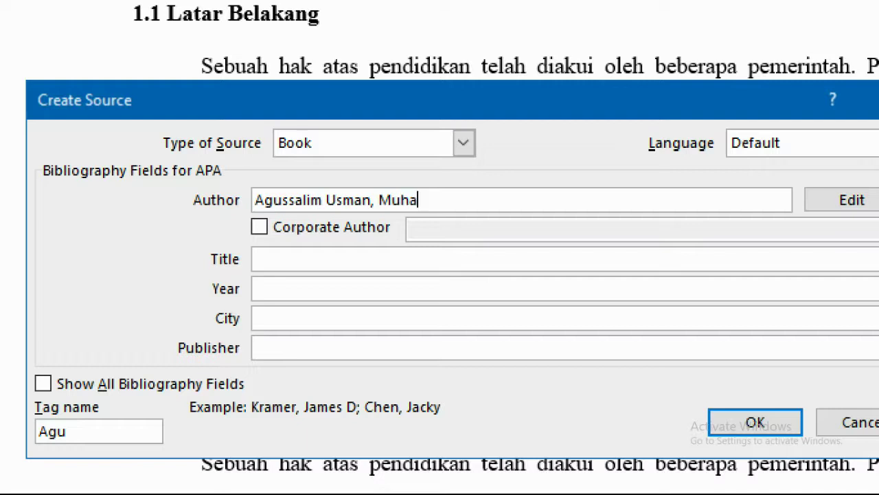
pyautogui.write('mmad ')
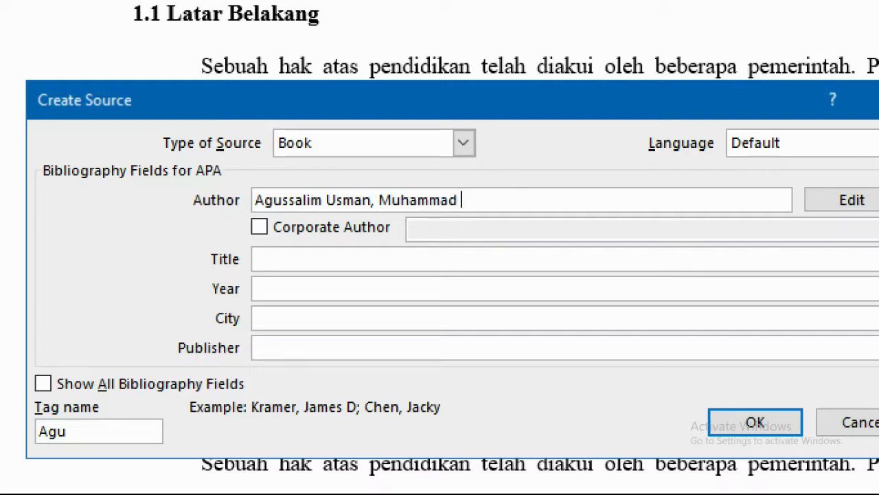
pyautogui.write('Ha')
pyautogui.write('mza')
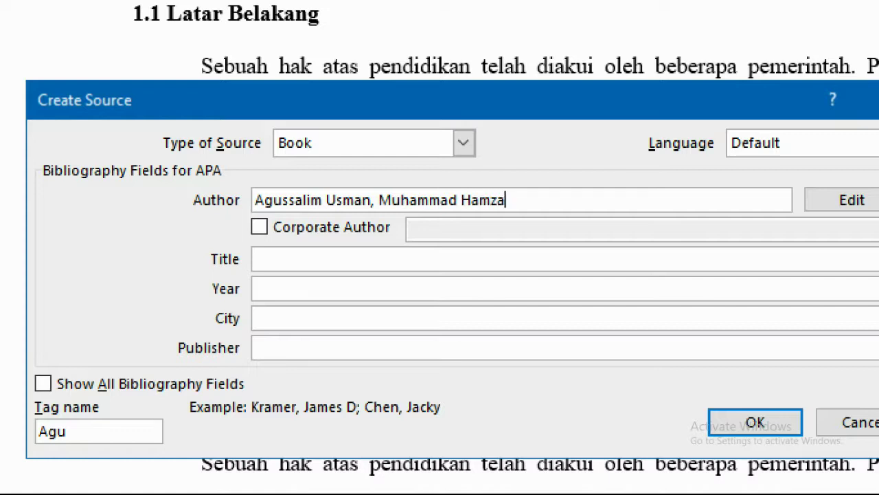
pyautogui.write('h')
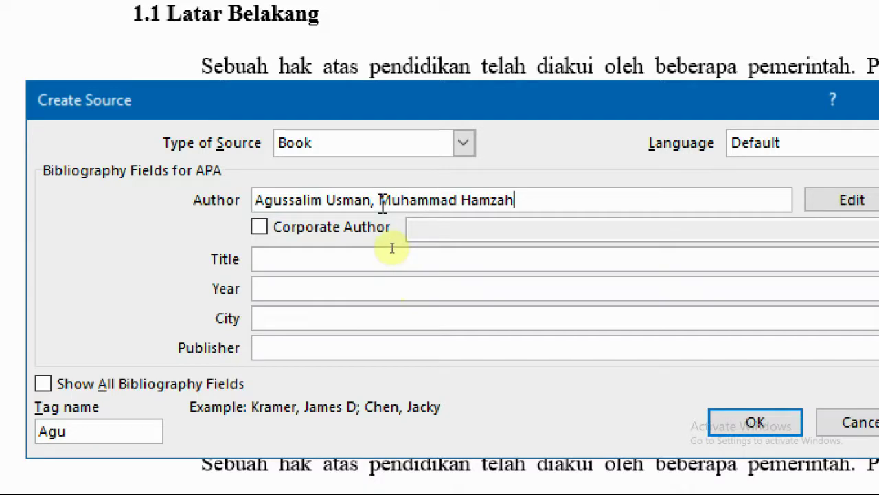
# Replace the comma between the two authors with a semicolon
pyautogui.click(374, 200)
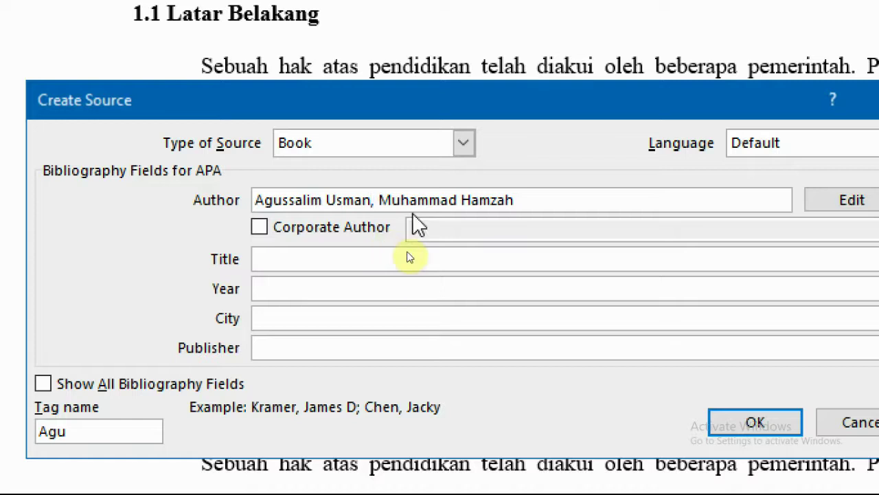
pyautogui.press('Right')
pyautogui.press('BackSpace')
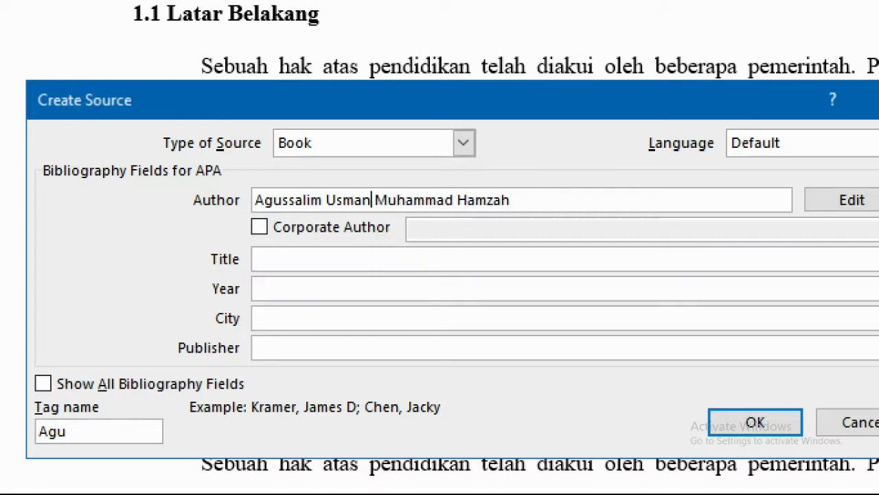
pyautogui.write(';')
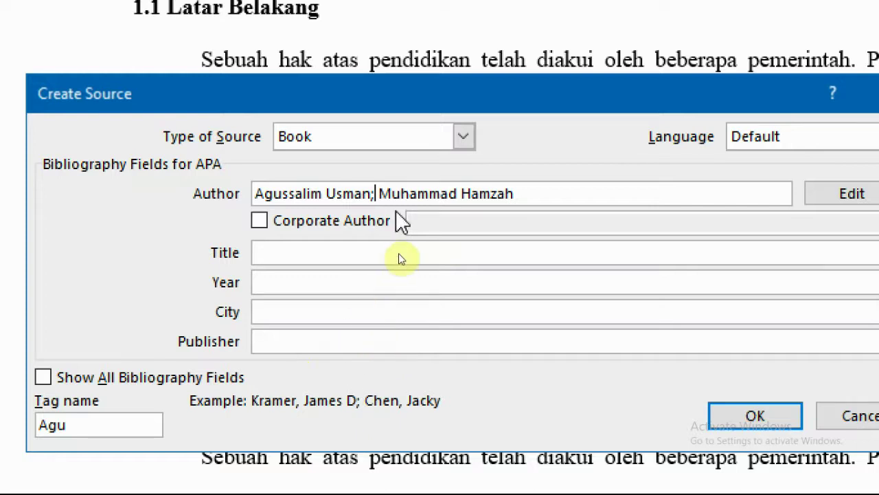
# Enter 'Pengantar Aplikasi Komputer untuk Mahasiswa' in the book's Title field
pyautogui.click(343, 249)
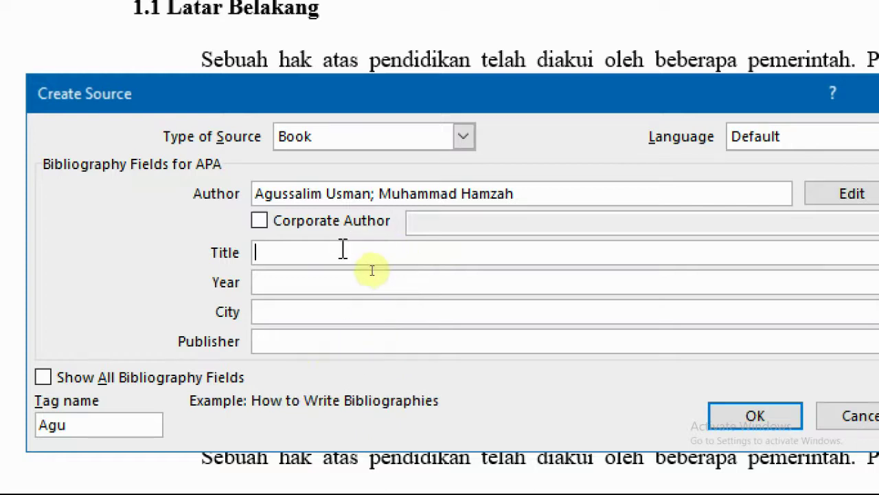
pyautogui.click(353, 194)
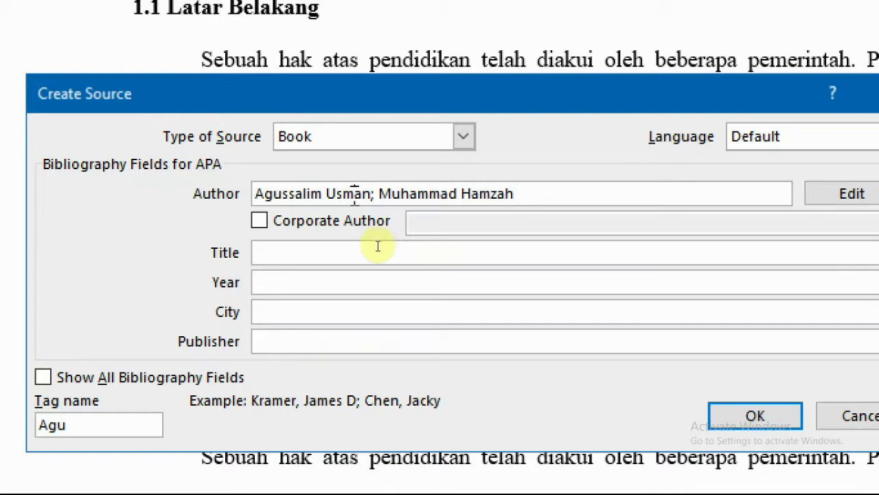
pyautogui.click(352, 252)
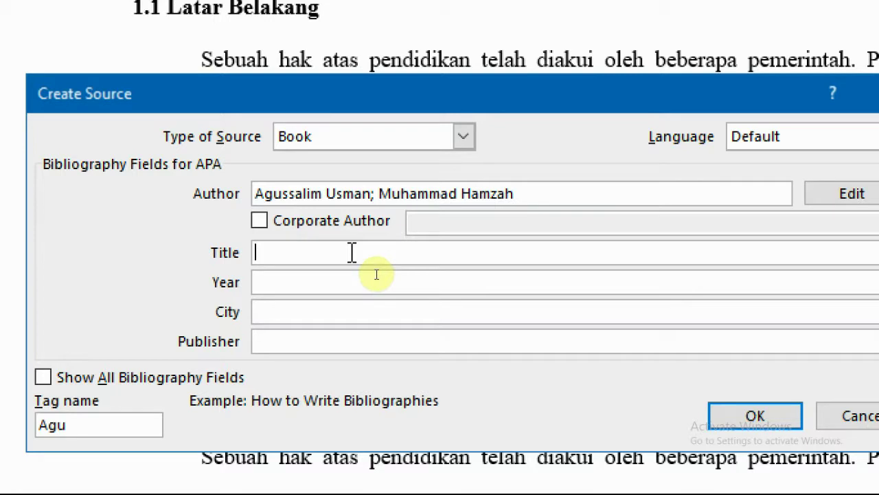
pyautogui.write('Penga')
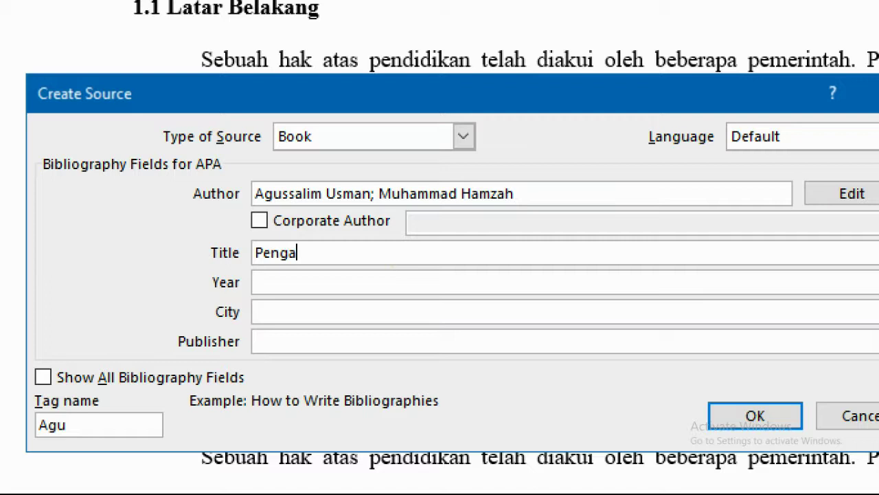
pyautogui.write('ngant')
pyautogui.press('BackSpace')
pyautogui.press('BackSpace')
pyautogui.write('tar ')
pyautogui.write('A')
pyautogui.write('plikasi Komputer ')
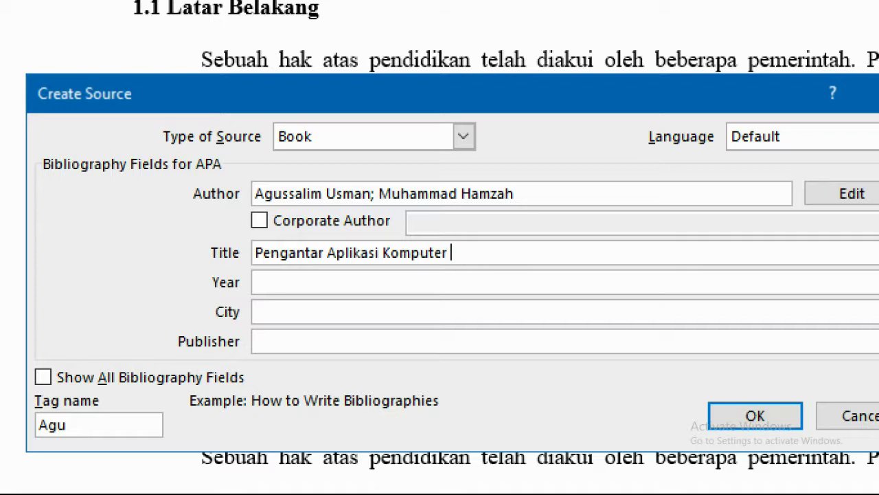
pyautogui.write('untuk ')
pyautogui.write('Mahasiswa')
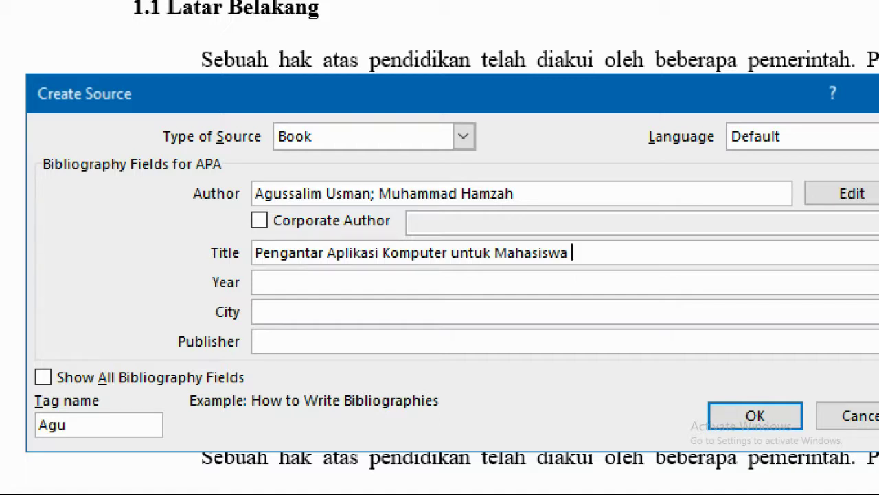
# Extend the title with 'sebagai Sarana Belajar', correcting typos along the way
pyautogui.press('BackSpace')
pyautogui.write('Se')
pyautogui.press('BackSpace')
pyautogui.press('BackSpace')
pyautogui.press('BackSpace')
pyautogui.write('sebagai')
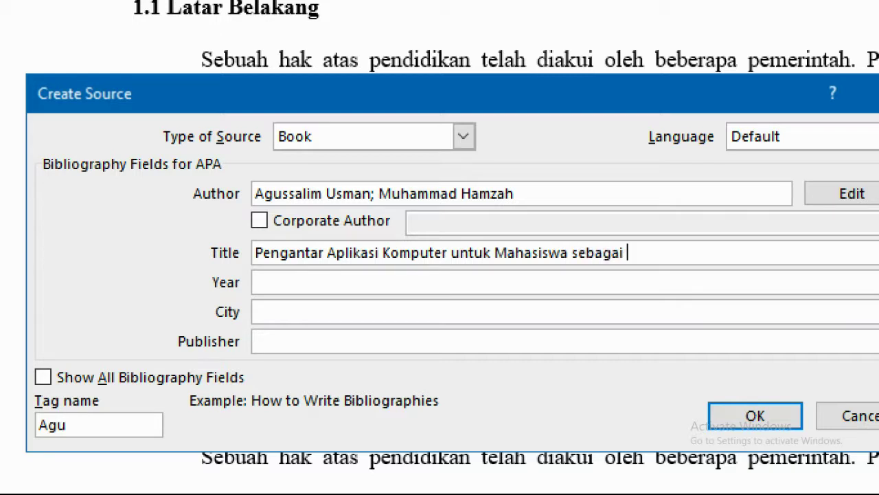
pyautogui.press('BackSpace')
pyautogui.press('BackSpace')
pyautogui.press('BackSpace')
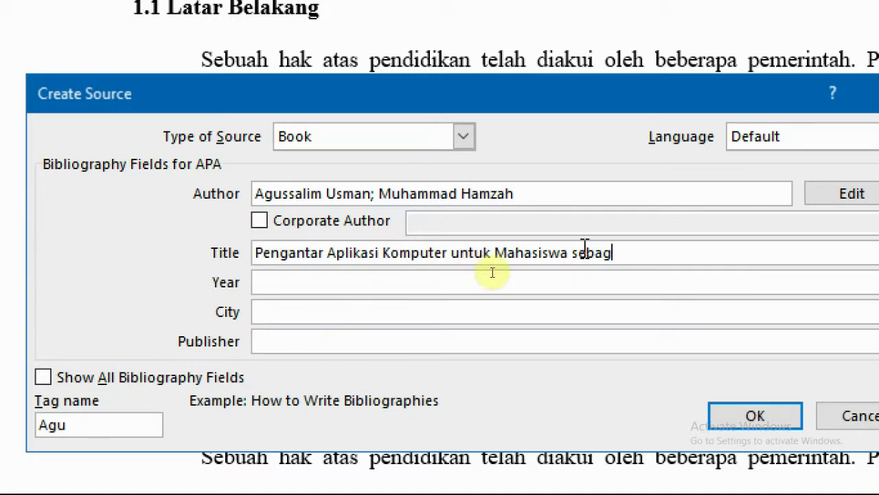
pyautogui.click(521, 275)
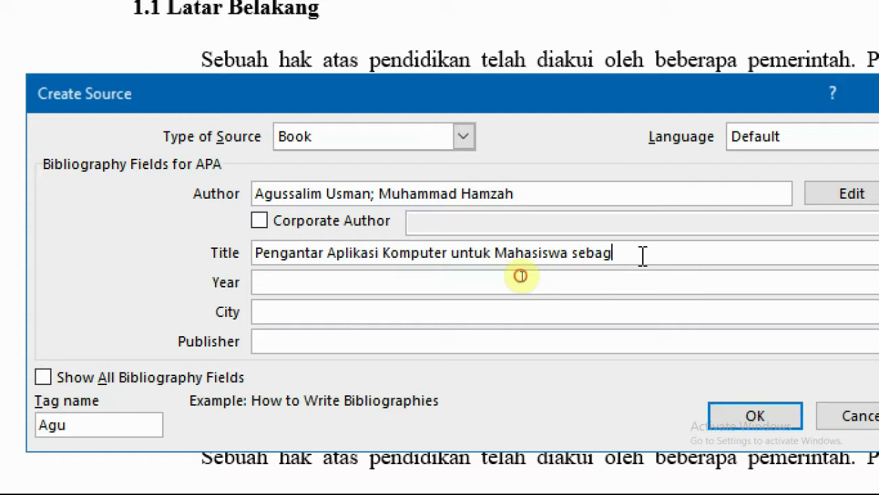
pyautogui.write('ai ')
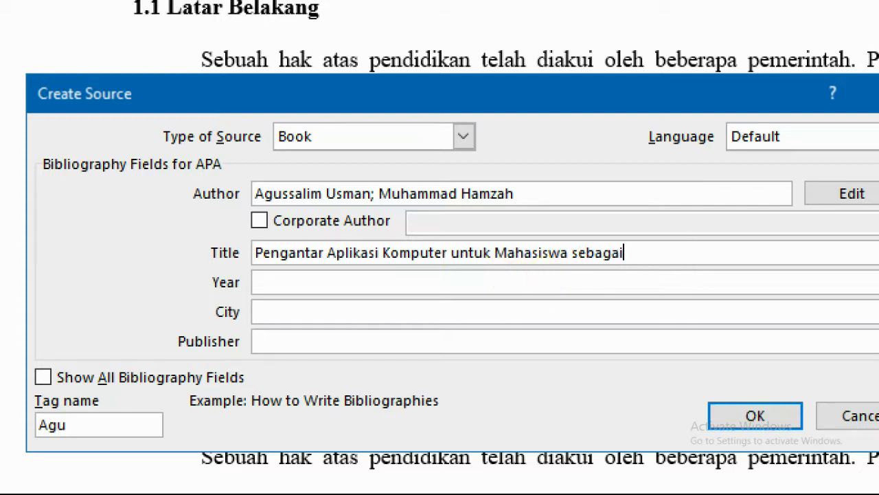
pyautogui.write('Sarana')
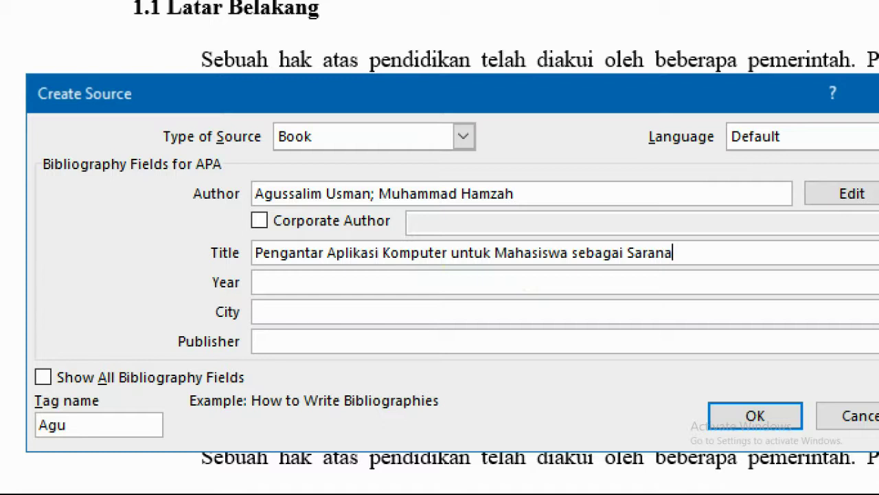
pyautogui.write(' Belajar')
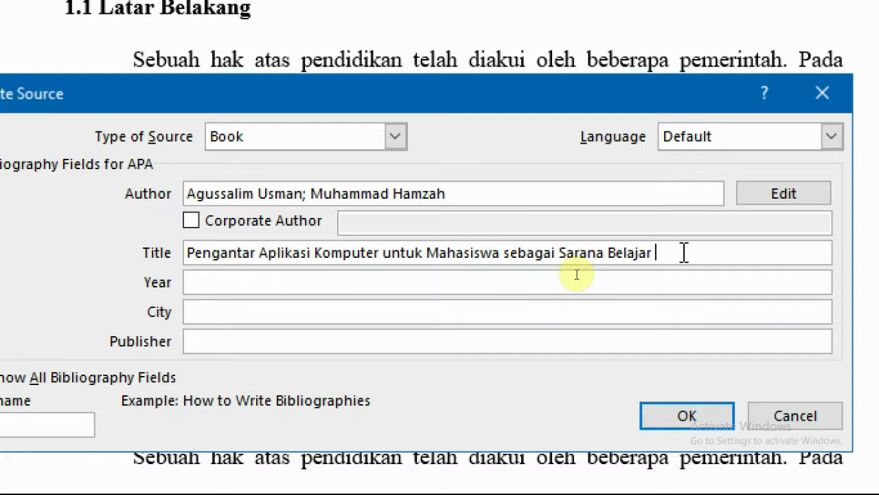
# Trim the title's ending and insert 'Memudahkan' after 'untuk'
pyautogui.press('BackSpace')
pyautogui.press('BackSpace')
pyautogui.press('BackSpace')
pyautogui.press('BackSpace')
pyautogui.press('BackSpace')
pyautogui.press('BackSpace')
pyautogui.press('BackSpace')
pyautogui.press('BackSpace')
pyautogui.click(425, 253)
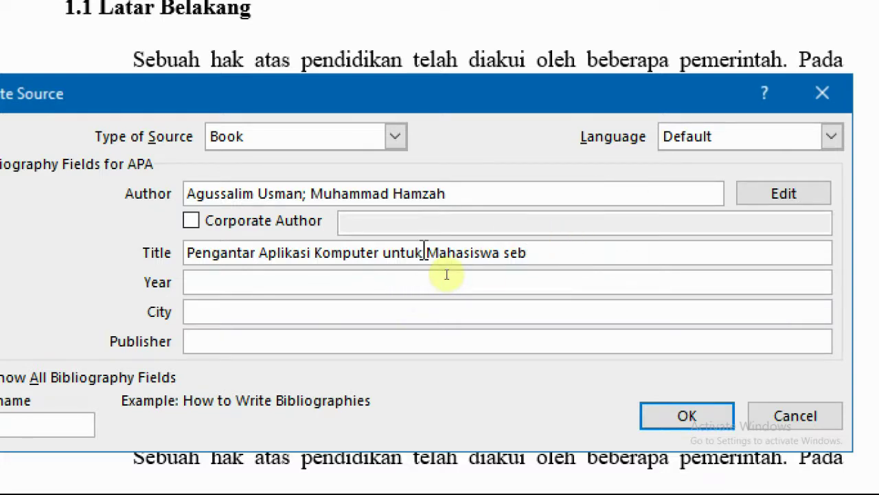
pyautogui.write('Meumdah')
pyautogui.press('BackSpace')
pyautogui.press('BackSpace')
pyautogui.press('BackSpace')
pyautogui.press('BackSpace')
pyautogui.write('mudaha')
pyautogui.press('BackSpace')
pyautogui.write('kan')
# Append 'dalam Menyusun Tugas Akhir' to the title and fix the 'Meumudahkan' misspelling
pyautogui.press('BackSpace')
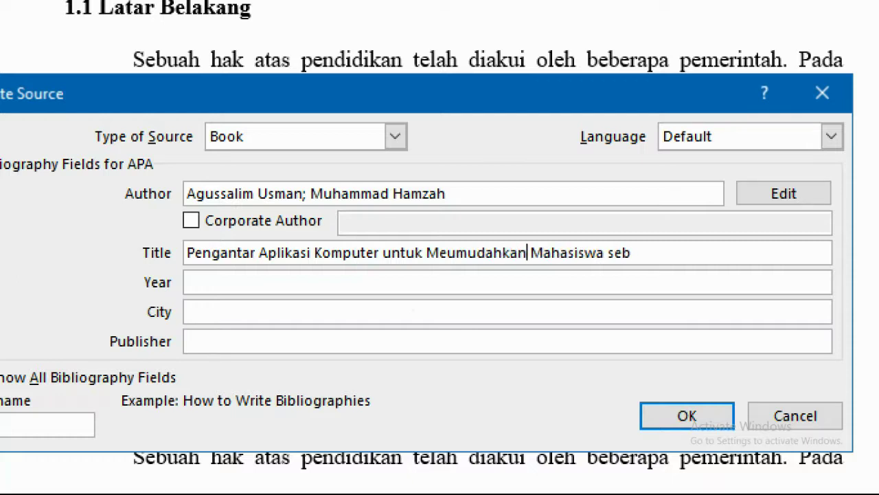
pyautogui.click(673, 245)
pyautogui.press('BackSpace')
pyautogui.press('BackSpace')
pyautogui.press('BackSpace')
pyautogui.write('dalam Menyusun Tugas Akhir')
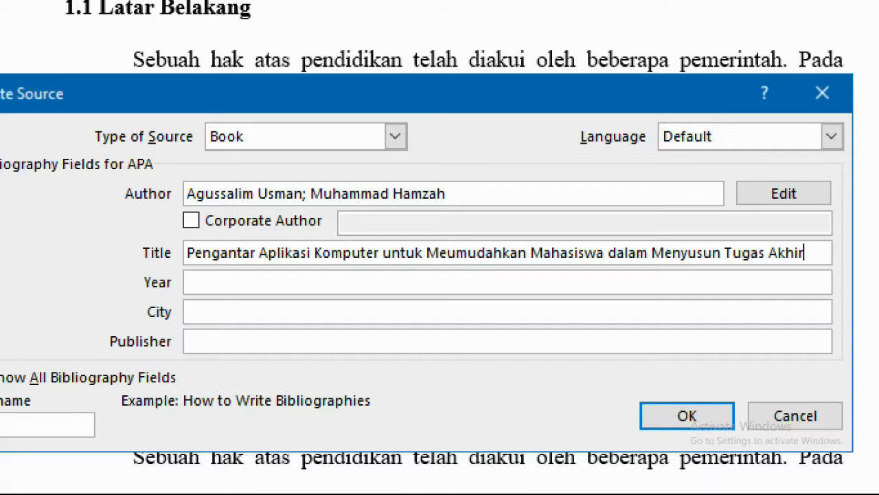
pyautogui.click(449, 252)
pyautogui.press('Delete')
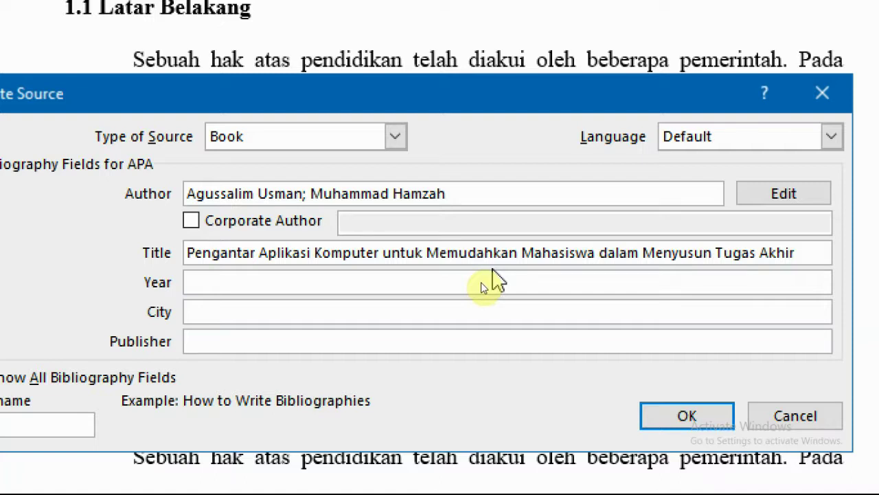
# Enter year 2020, city Banda Aceh and publisher FKIP Unsyiah for the book source
pyautogui.click(344, 290)
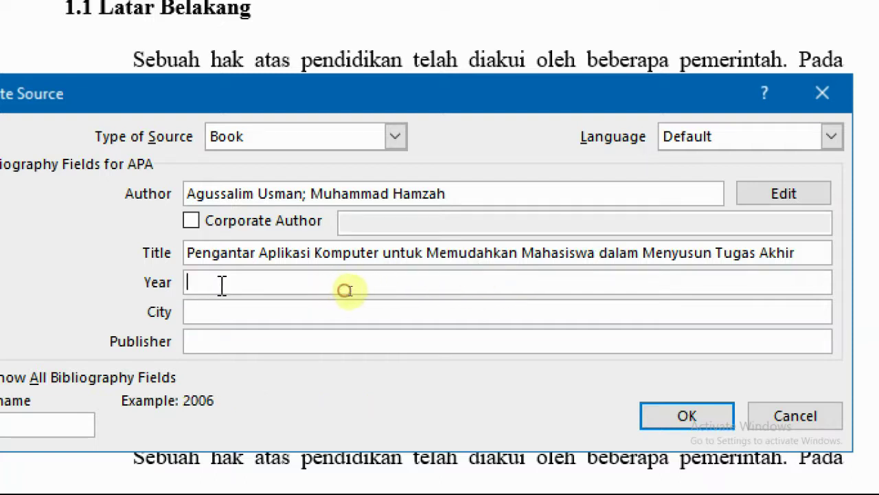
pyautogui.write('2020')
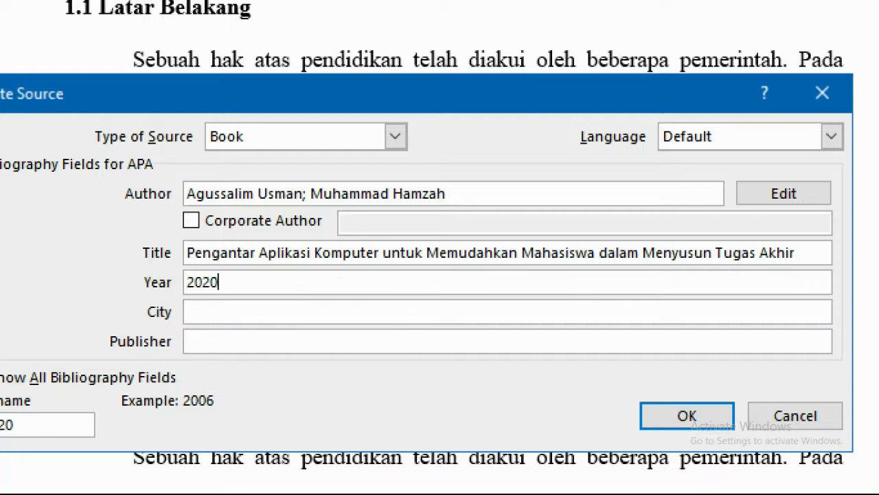
pyautogui.click(347, 311)
pyautogui.write('Banda Aceh')
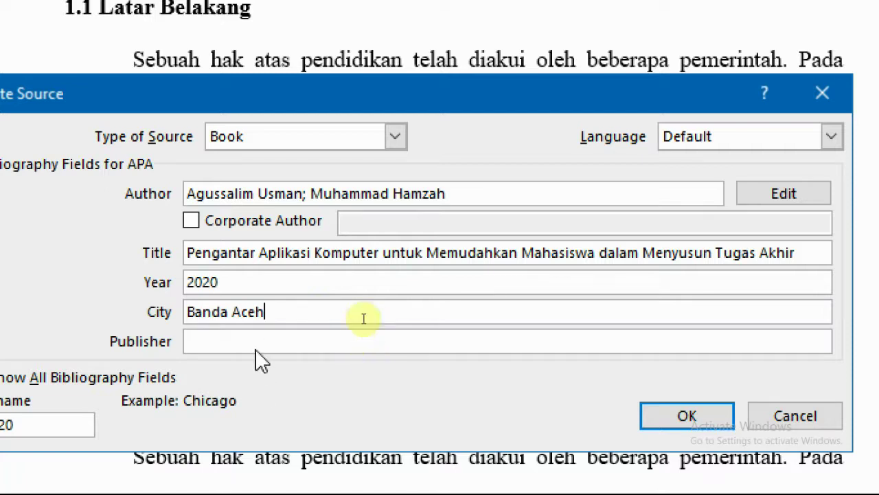
pyautogui.click(412, 337)
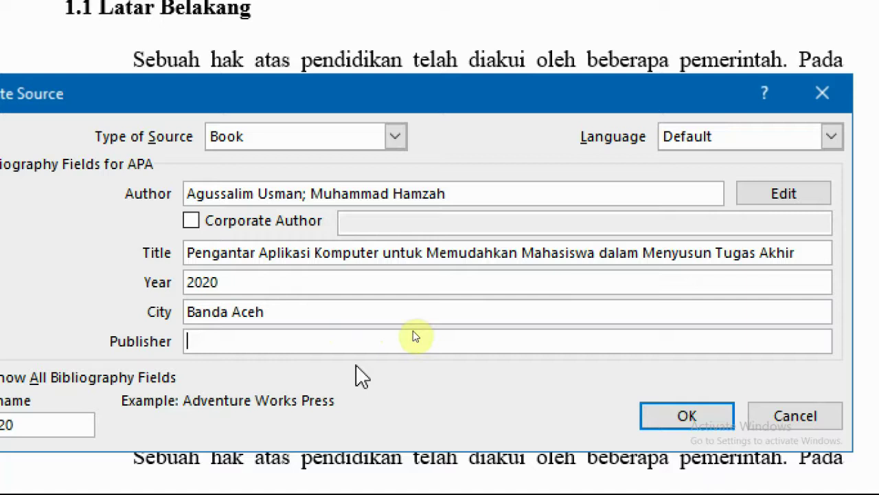
pyautogui.write('FKIP ')
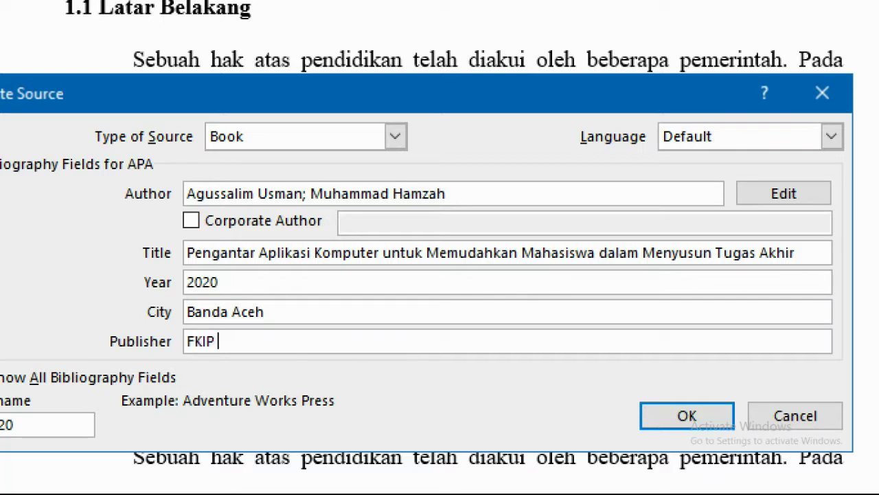
pyautogui.write('U')
pyautogui.write('nsyiah')
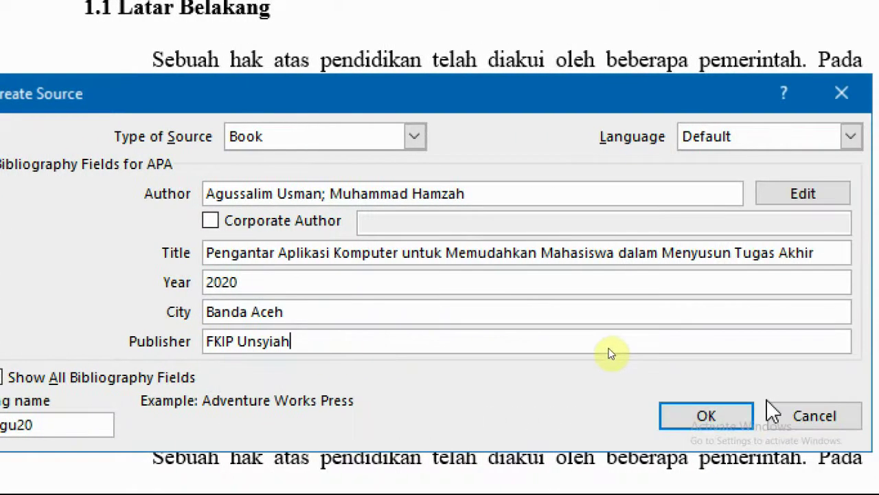
# Set the source language to Indonesian and insert the citation
pyautogui.click(775, 137)
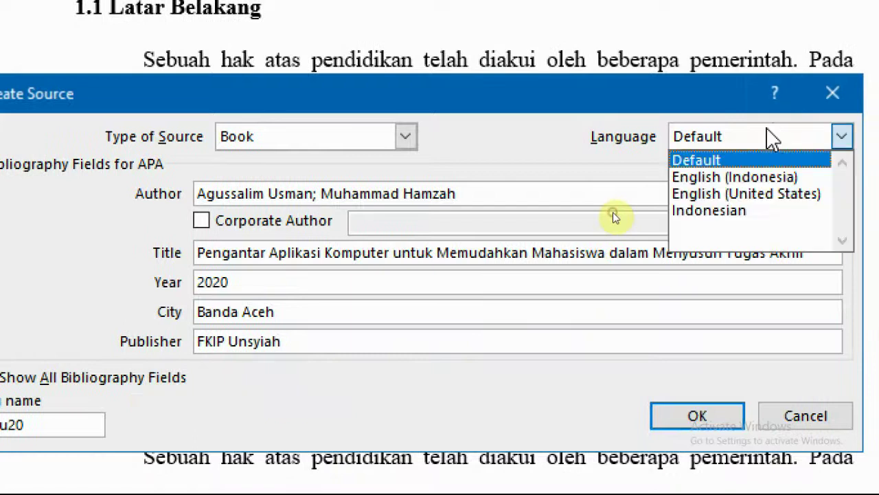
pyautogui.click(756, 210)
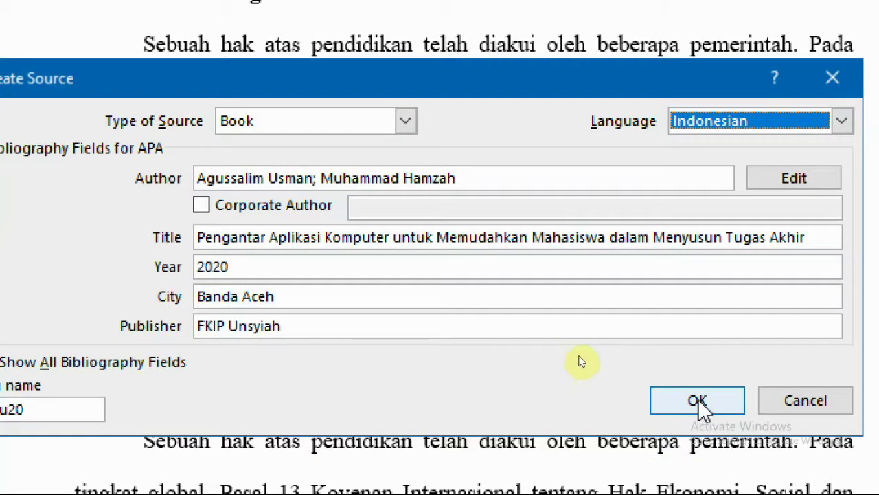
pyautogui.click(698, 400)
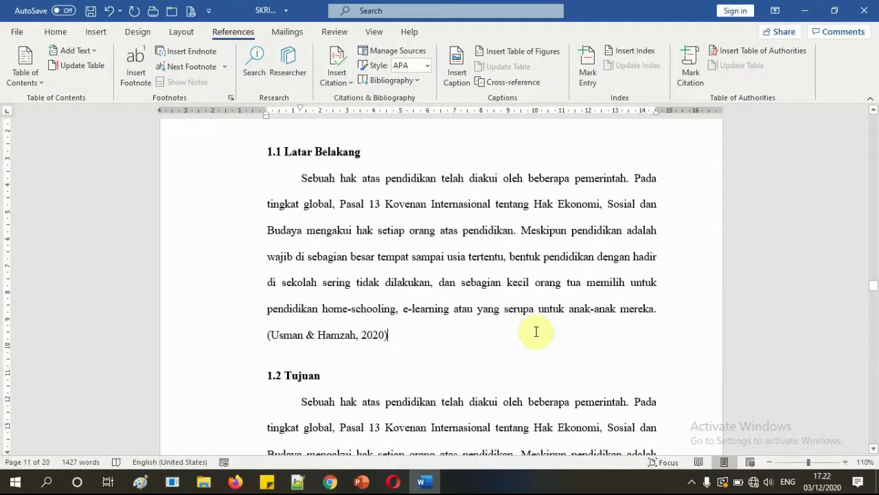
# Try editing the new locked citation, then switch to the Setting Skripsi presentation's Daftar Pustaka slide
pyautogui.click(661, 310)
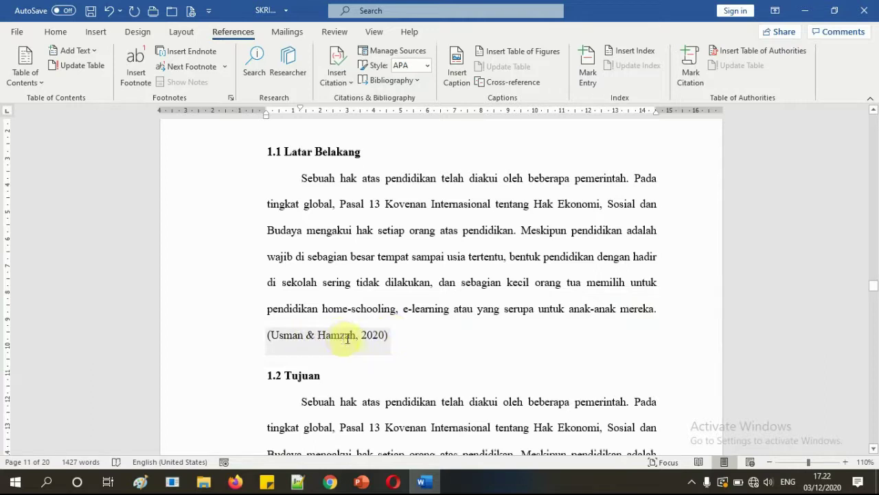
pyautogui.click(400, 334)
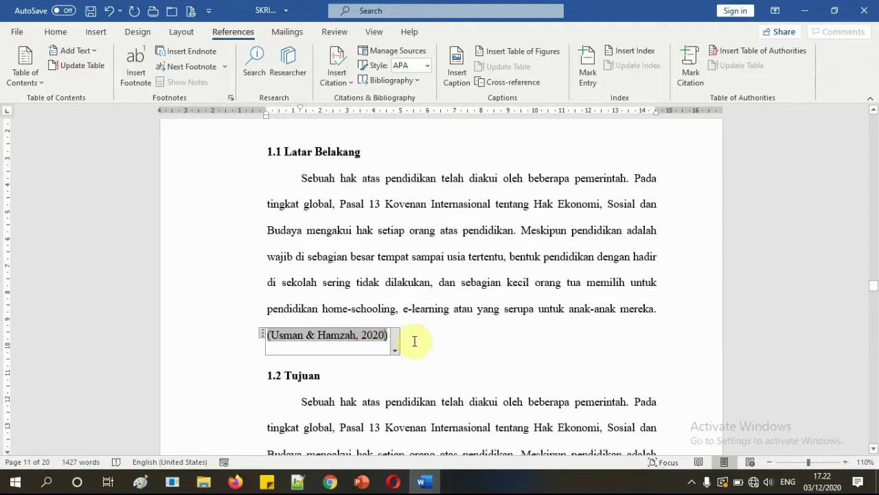
pyautogui.press('BackSpace')
pyautogui.click(408, 309)
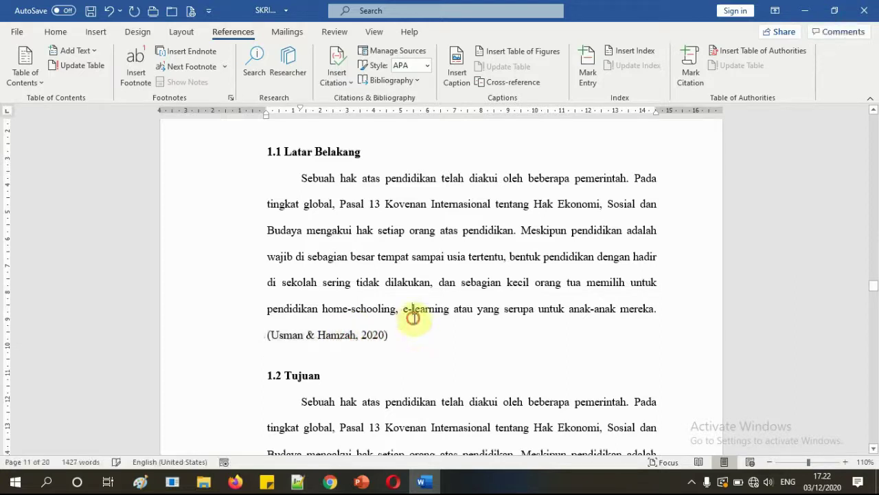
pyautogui.click(375, 483)
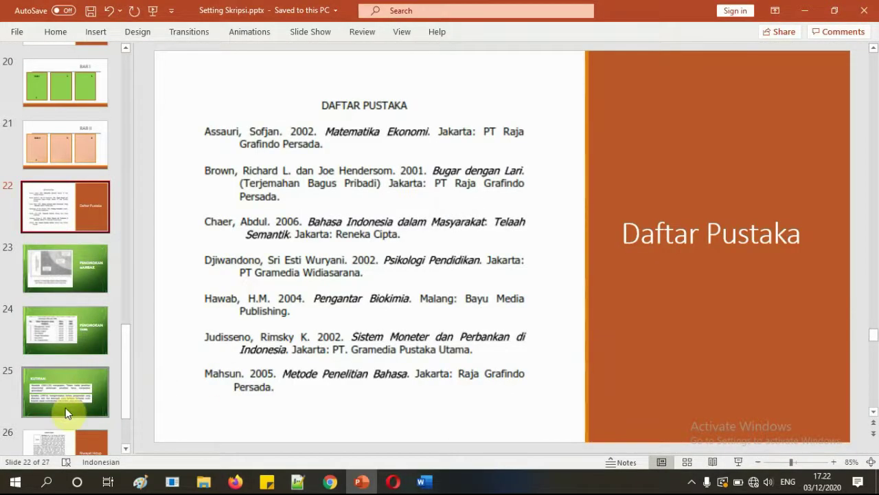
# Review the KUTIPAN citation-examples slide 25, then return to Word and select the citation
pyautogui.click(65, 405)
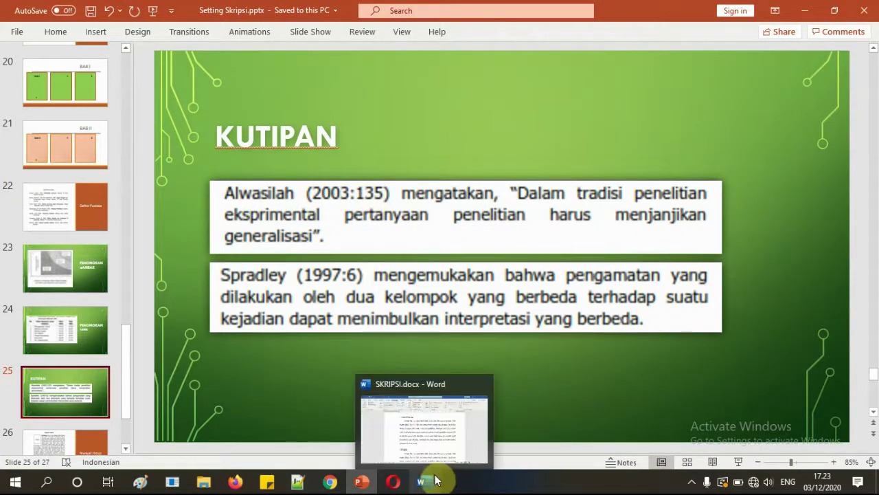
pyautogui.moveTo(422, 481)
pyautogui.click(436, 402)
pyautogui.click(359, 335)
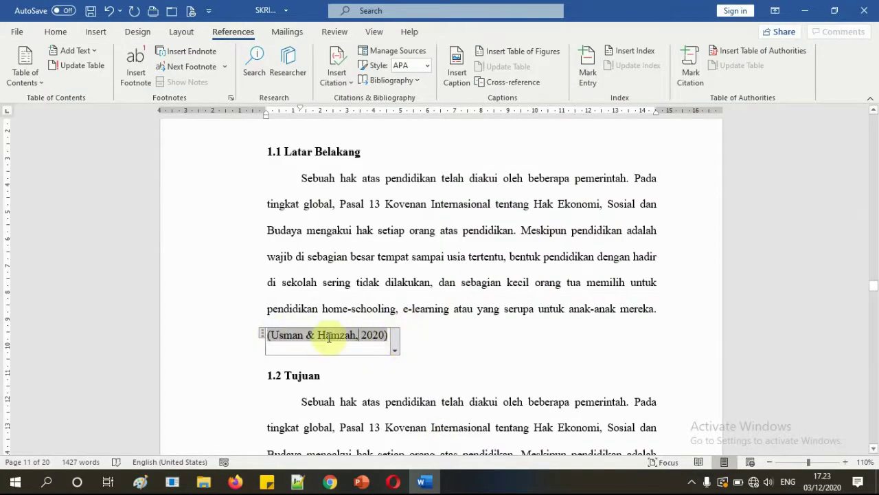
# Convert the two-author 2020 citation to static text and add ':50' right after the year
pyautogui.click(349, 313)
pyautogui.click(274, 335)
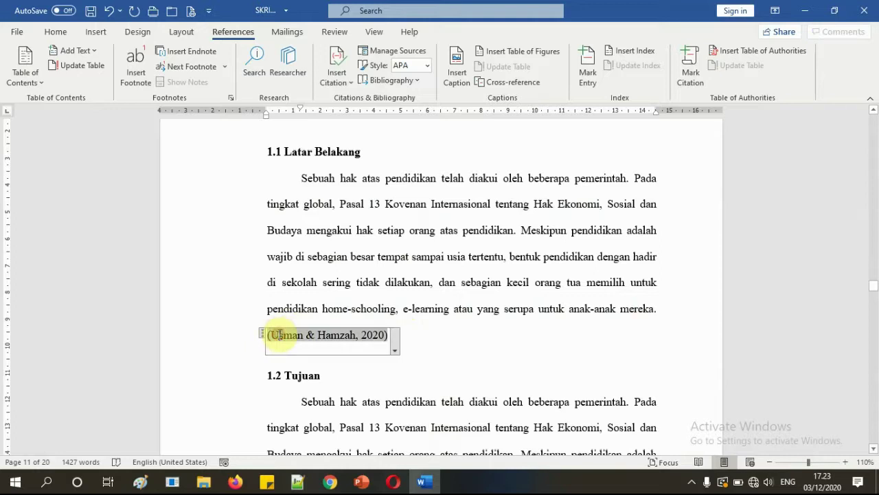
pyautogui.rightClick(393, 351)
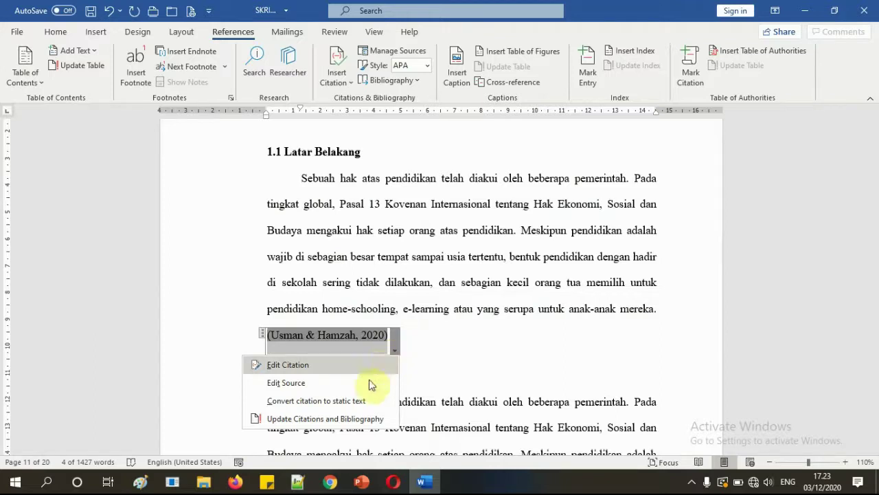
pyautogui.click(453, 351)
pyautogui.click(395, 349)
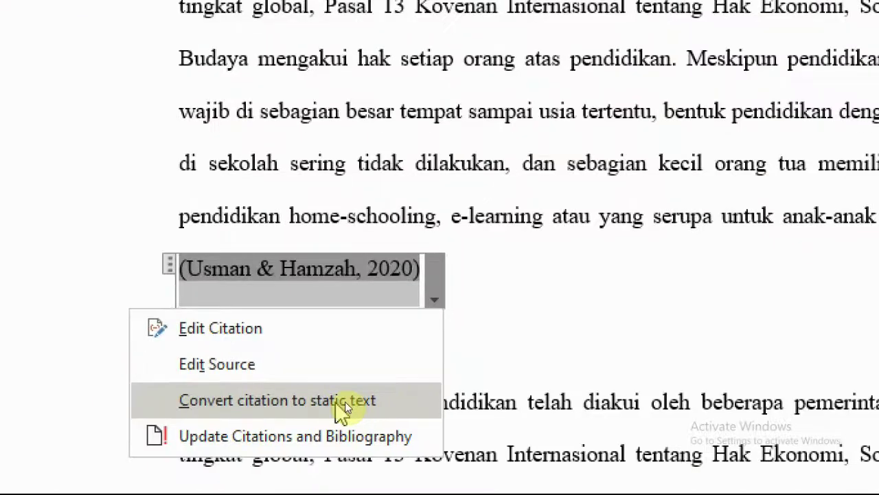
pyautogui.click(357, 404)
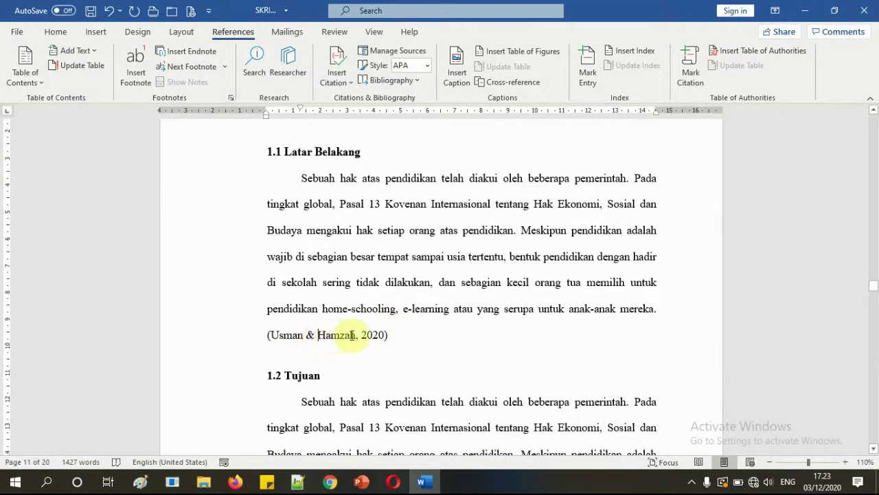
pyautogui.click(387, 334)
pyautogui.write(':')
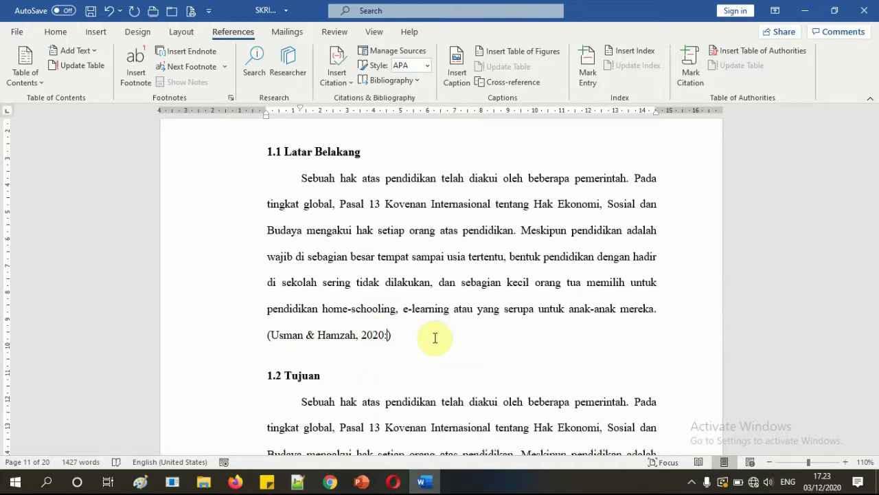
pyautogui.write('50')
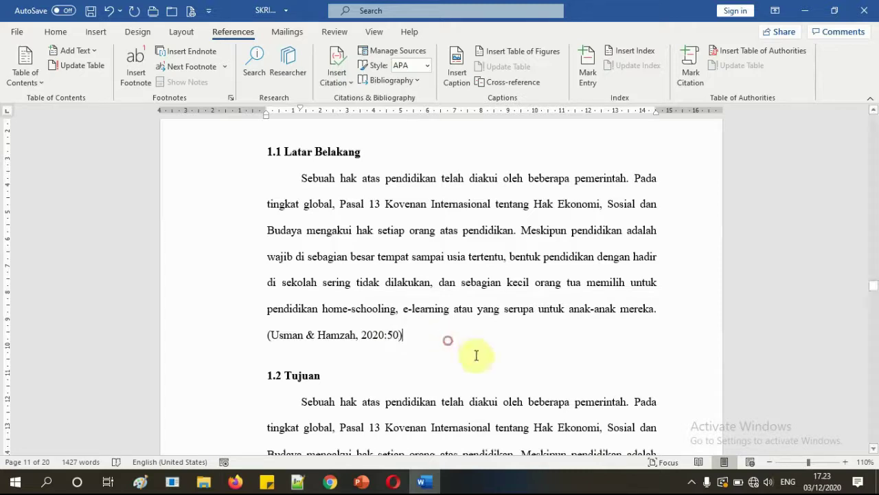
# Insert 'Lebih lanjut ..... menyatakan bahwa' and an opening quote before Meskipun in 1.2 Tujuan
pyautogui.scroll(-2, 508, 362)
pyautogui.scroll(-2, 514, 353)
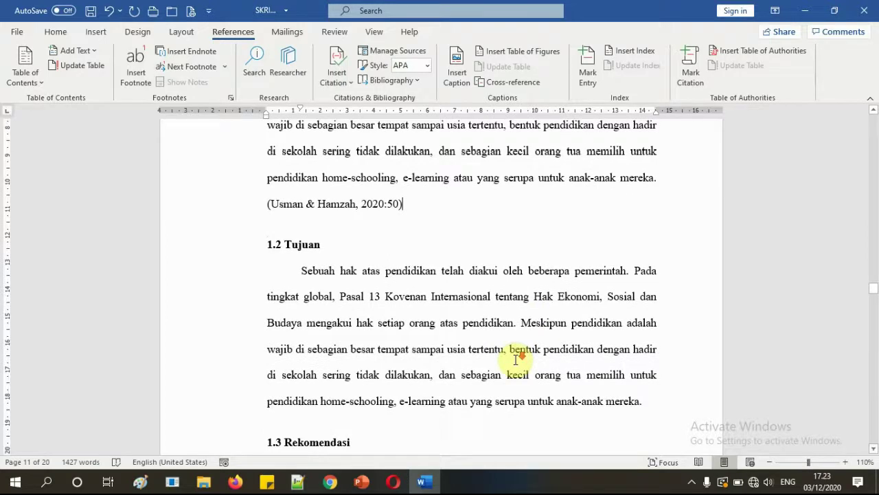
pyautogui.scroll(-3, 514, 359)
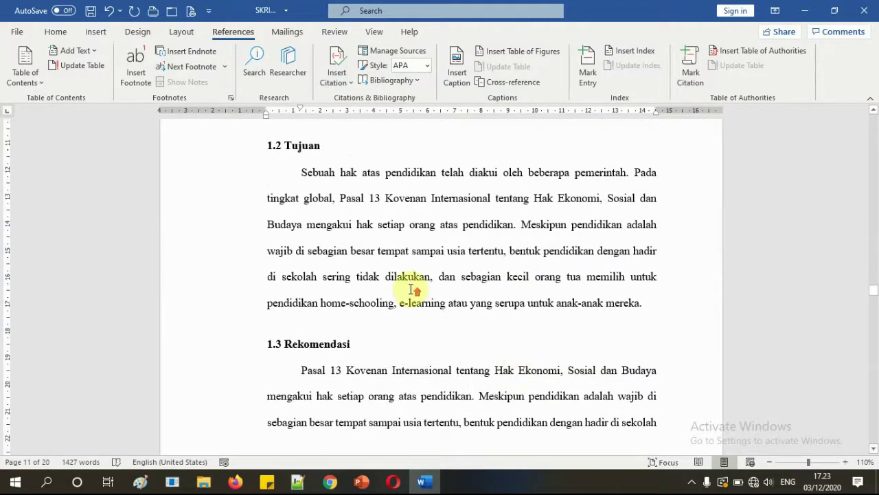
pyautogui.scroll(2, 417, 291)
pyautogui.click(522, 290)
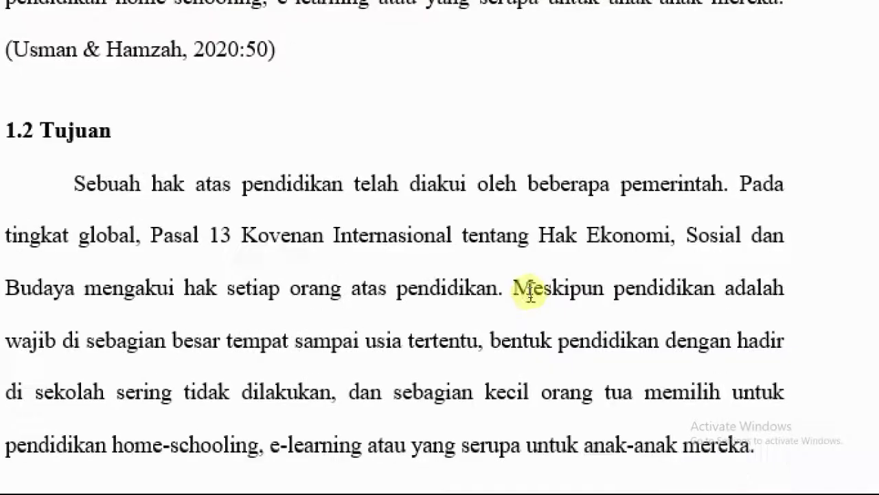
pyautogui.write('Lebih lanjut ')
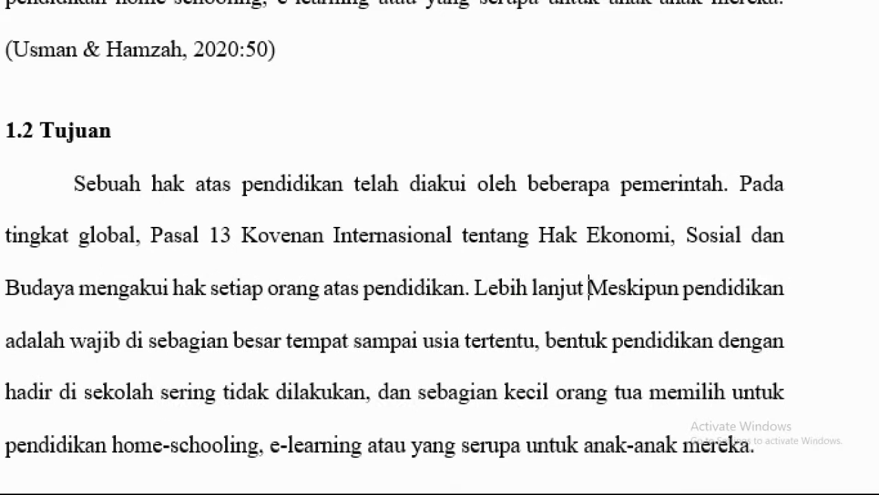
pyautogui.write('..... ')
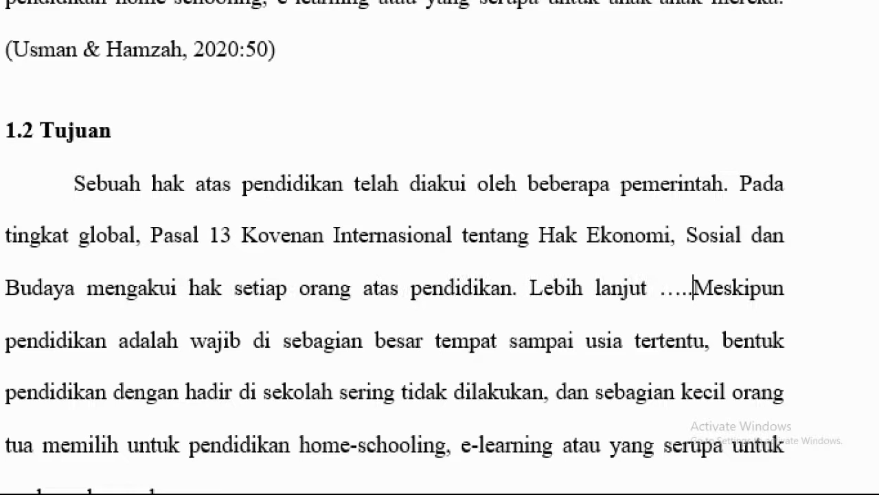
pyautogui.write('menyatakanMeskipun pendidikan adalah wajib di sebagian besar tempat sampai usia')
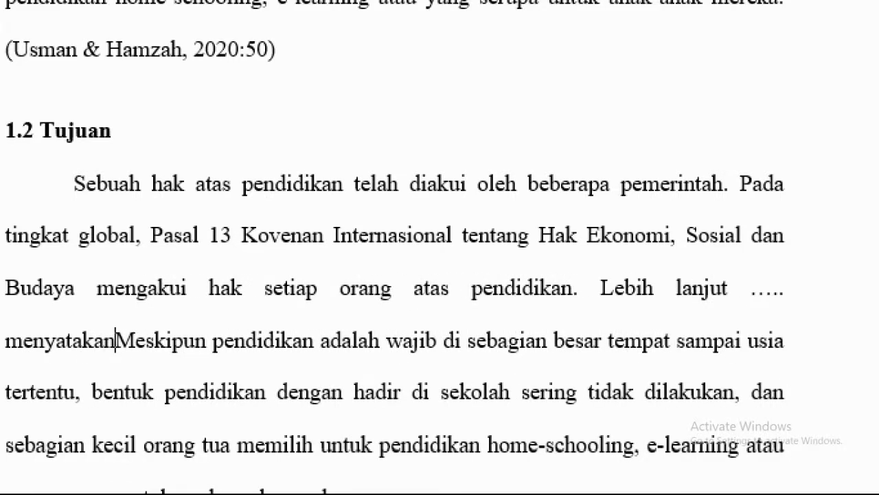
pyautogui.write(' bahwa')
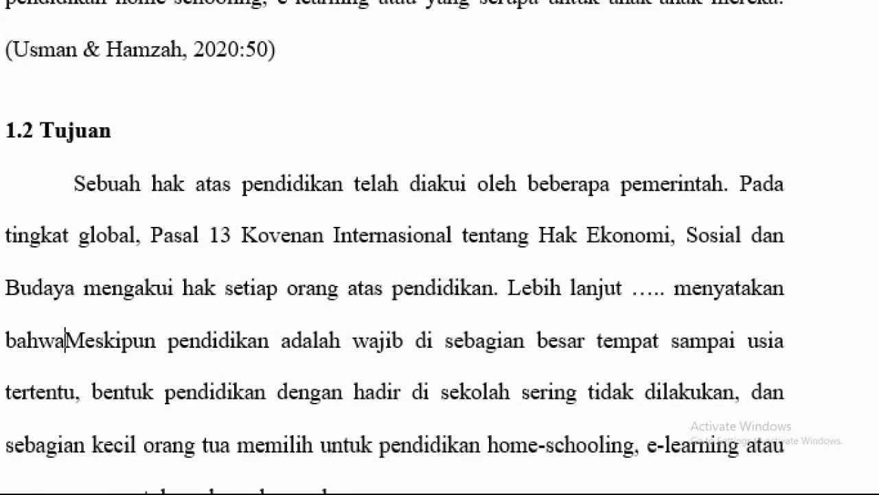
pyautogui.press('BackSpace')
pyautogui.press('Delete')
pyautogui.write('"')
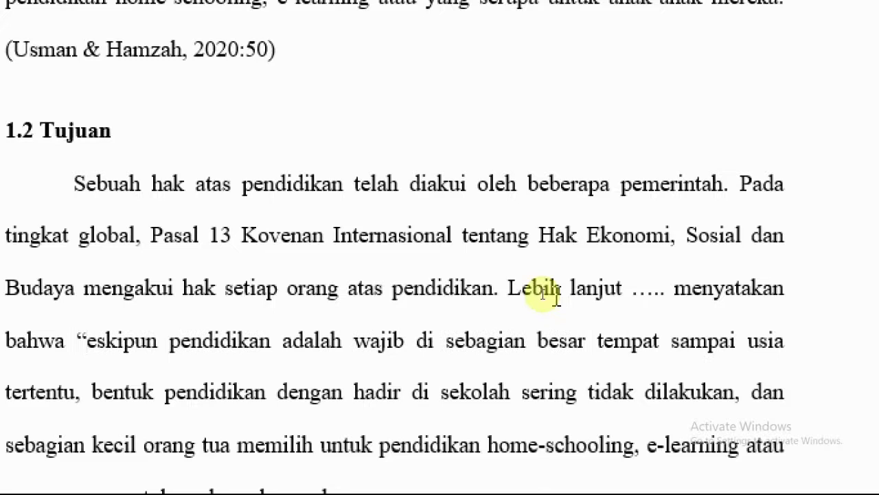
pyautogui.write('M')
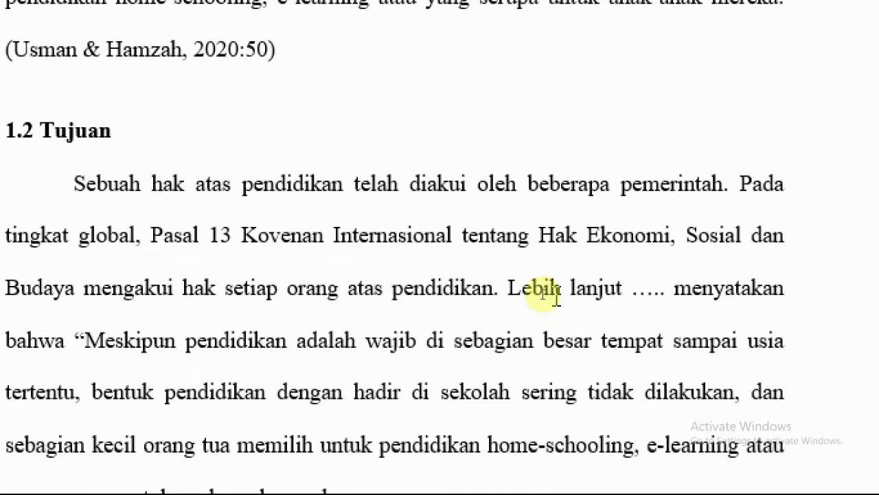
pyautogui.moveTo(619, 291)
pyautogui.mouseDown()
pyautogui.moveTo(648, 289)
pyautogui.moveTo(633, 289)
pyautogui.mouseUp()
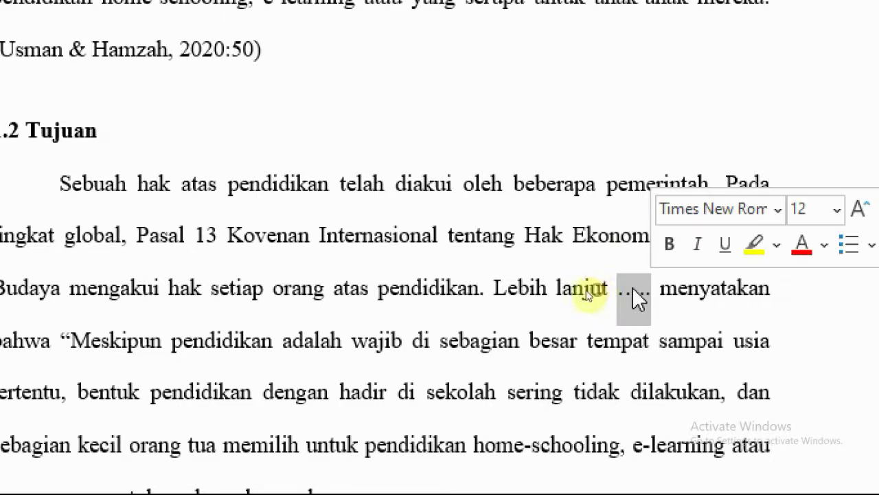
pyautogui.click(619, 334)
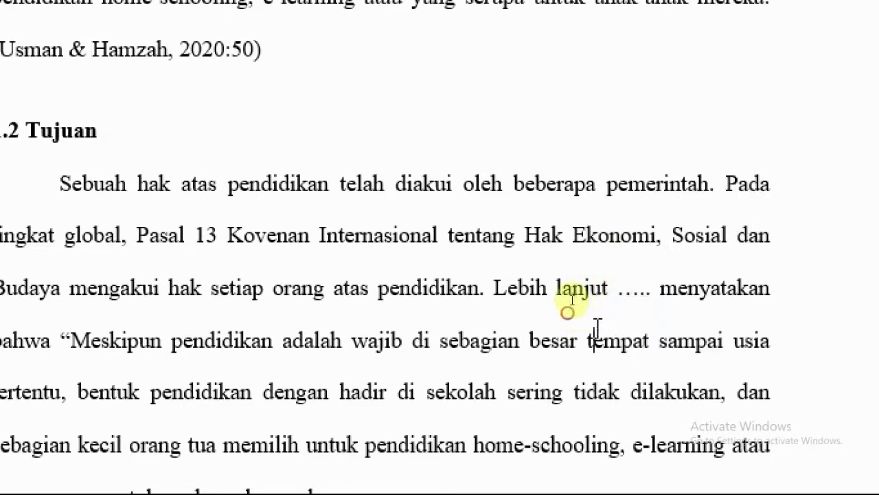
pyautogui.click(619, 297)
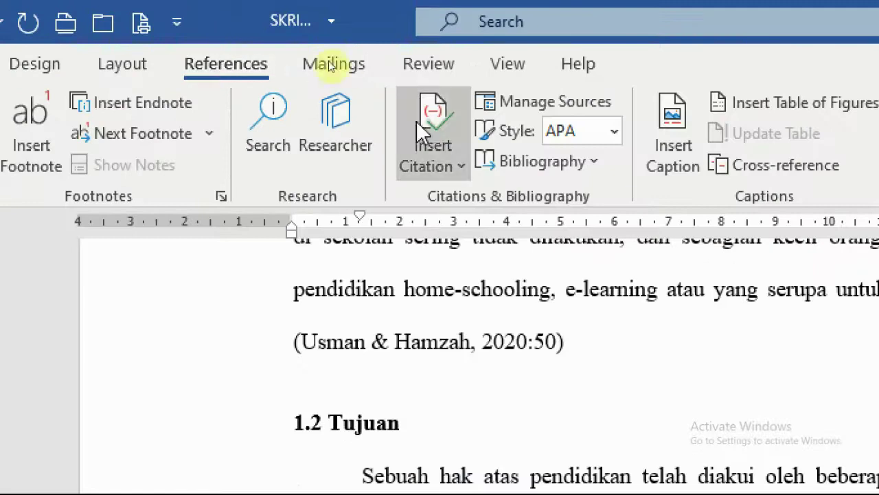
# Add a new Indonesian-language Book source and enter the book author's full name
pyautogui.click(451, 166)
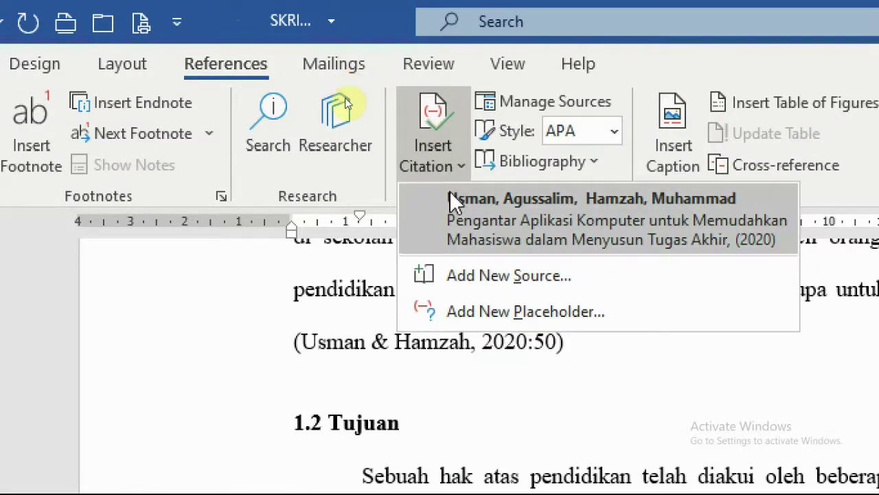
pyautogui.click(516, 274)
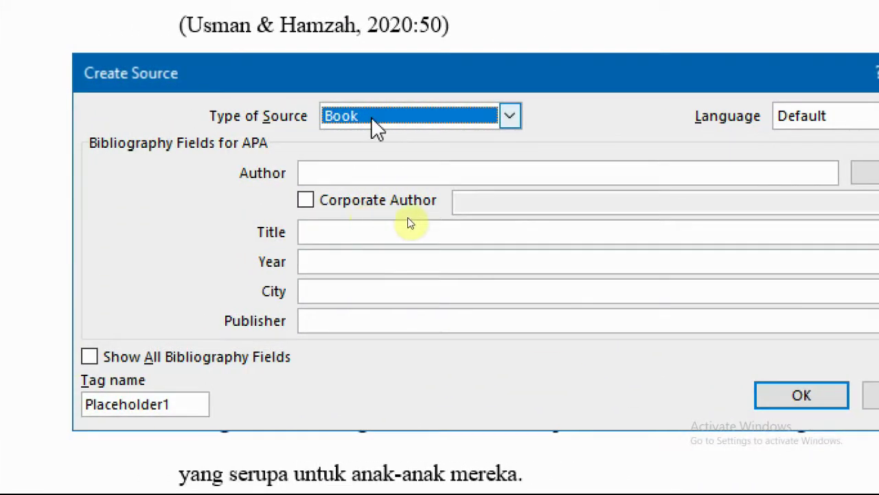
pyautogui.click(828, 120)
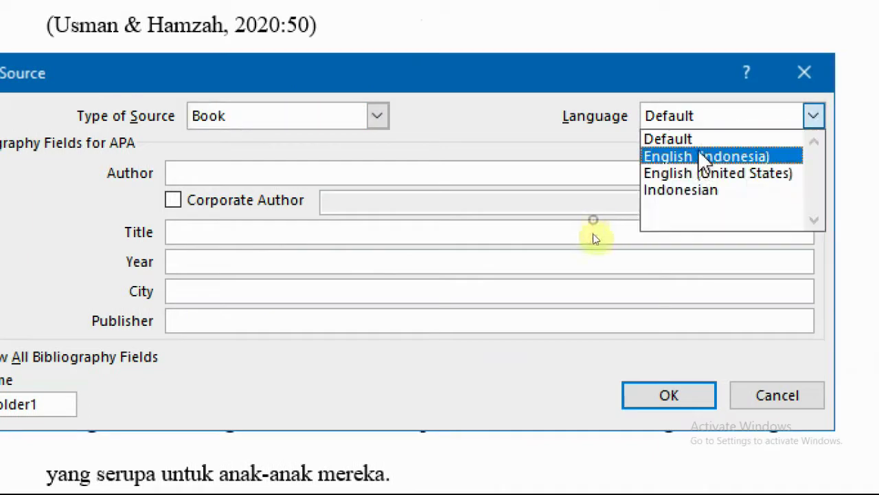
pyautogui.click(695, 191)
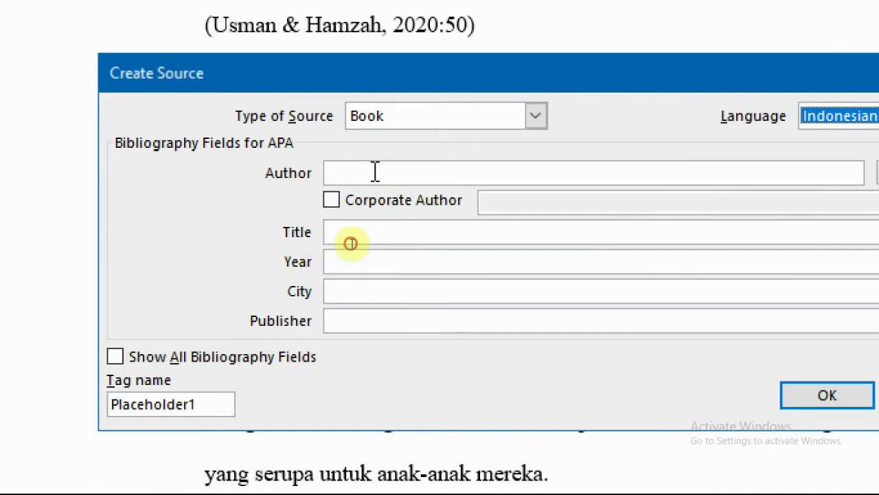
pyautogui.click(373, 172)
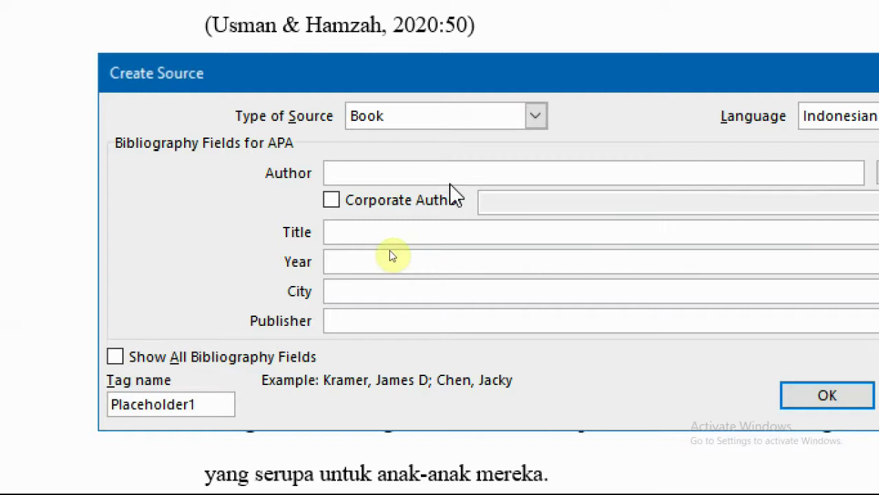
pyautogui.write('M')
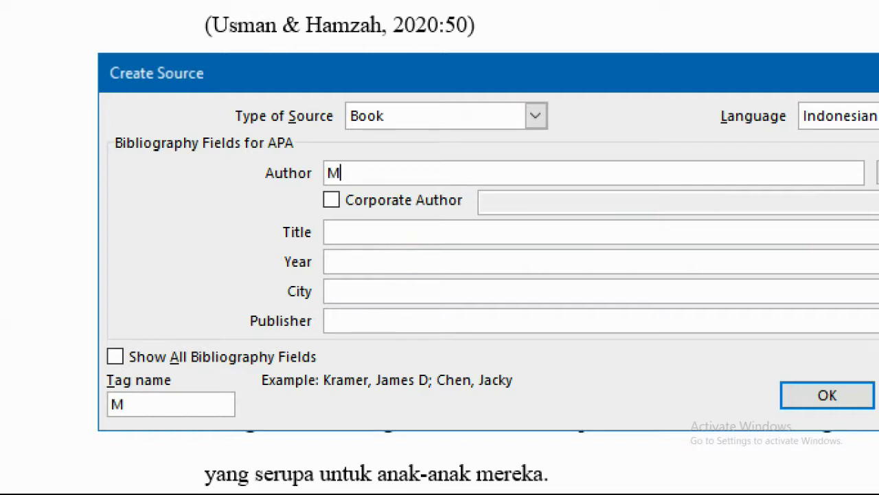
pyautogui.write('uhammad Zaid')
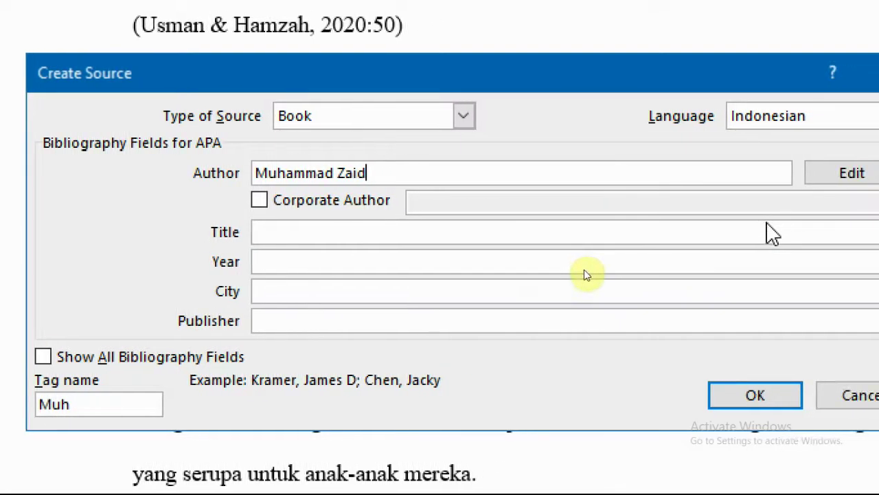
pyautogui.click(289, 234)
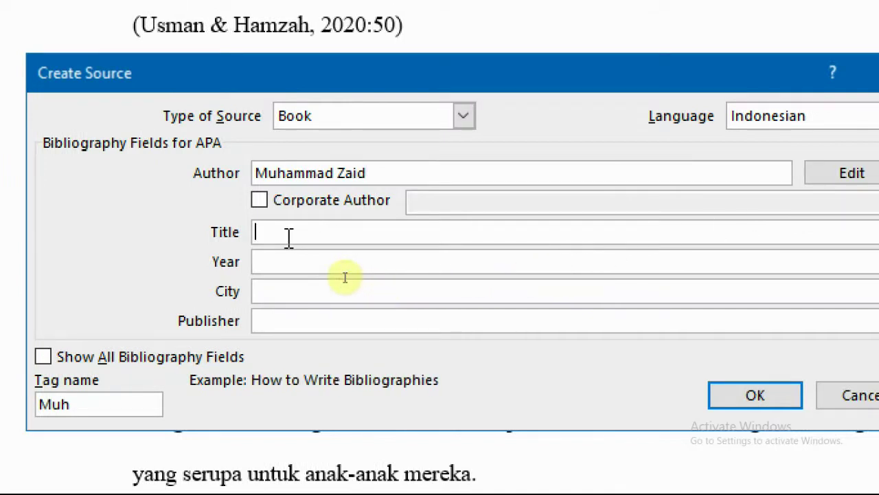
# Enter the title 'Landasan Manajemen Pendidikan untuk Sekolah Dasar dan Menengah', correcting typos
pyautogui.write('Landasan PEndidika')
pyautogui.press('BackSpace')
pyautogui.press('BackSpace')
pyautogui.press('BackSpace')
pyautogui.press('BackSpace')
pyautogui.press('BackSpace')
pyautogui.press('BackSpace')
pyautogui.press('BackSpace')
pyautogui.press('BackSpace')
pyautogui.write('endidikan ')
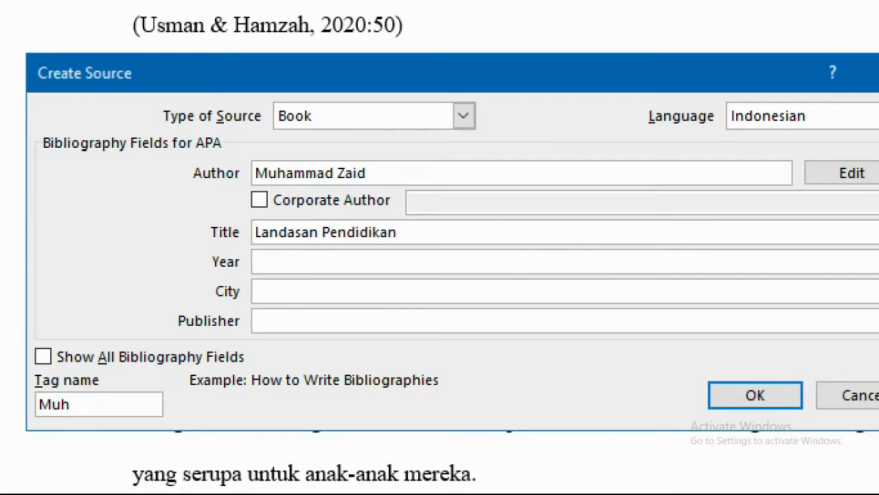
pyautogui.write('utn')
pyautogui.press('BackSpace')
pyautogui.press('BackSpace')
pyautogui.press('BackSpace')
pyautogui.press('BackSpace')
pyautogui.write('untuk')
pyautogui.press('BackSpace')
pyautogui.press('BackSpace')
pyautogui.press('BackSpace')
pyautogui.press('BackSpace')
pyautogui.press('BackSpace')
pyautogui.press('Right')
pyautogui.press('Right')
pyautogui.press('Right')
pyautogui.press('Right')
pyautogui.press('Right')
pyautogui.press('Right')
pyautogui.press('Right')
pyautogui.press('Right')
pyautogui.press('Right')
pyautogui.write('ManagePe')
pyautogui.press('BackSpace')
pyautogui.press('BackSpace')
pyautogui.press('BackSpace')
pyautogui.write('jemen')
pyautogui.click(479, 232)
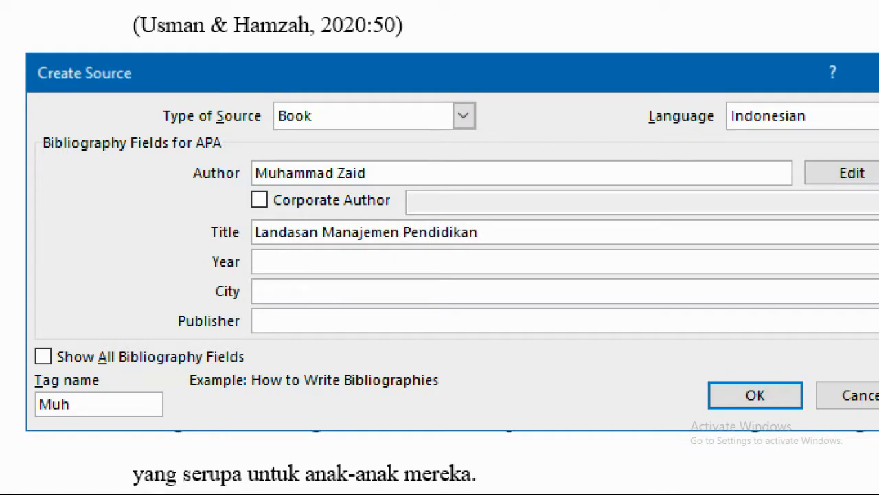
pyautogui.write('untuk ')
pyautogui.write('Sekolah')
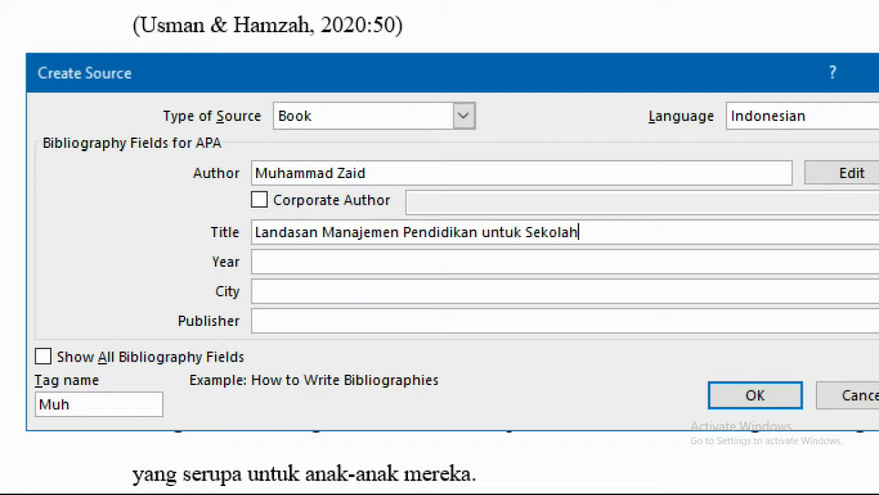
pyautogui.write(' e')
pyautogui.press('BackSpace')
pyautogui.write('Dasar dan Menee')
pyautogui.press('BackSpace')
pyautogui.write('ngah')
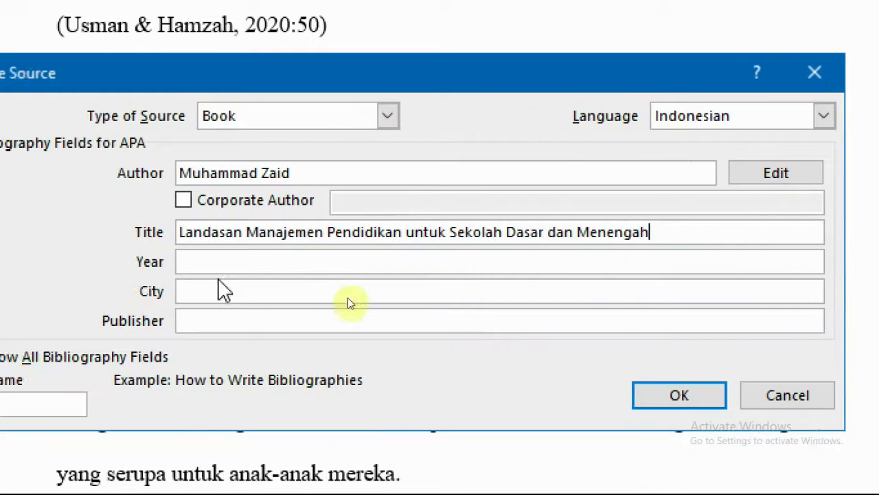
# Enter year 2019, city Bandung and publisher Erlangga, then insert the citation after Lebih lanjut
pyautogui.click(216, 262)
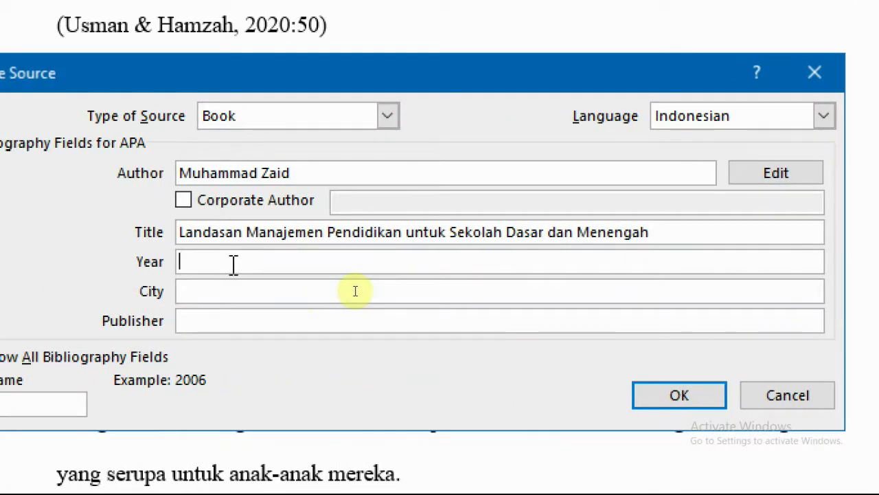
pyautogui.write('2019')
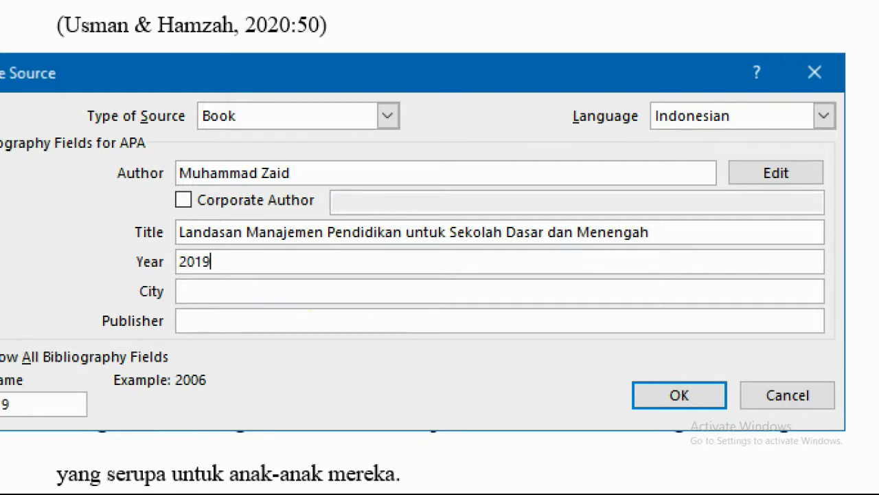
pyautogui.click(268, 299)
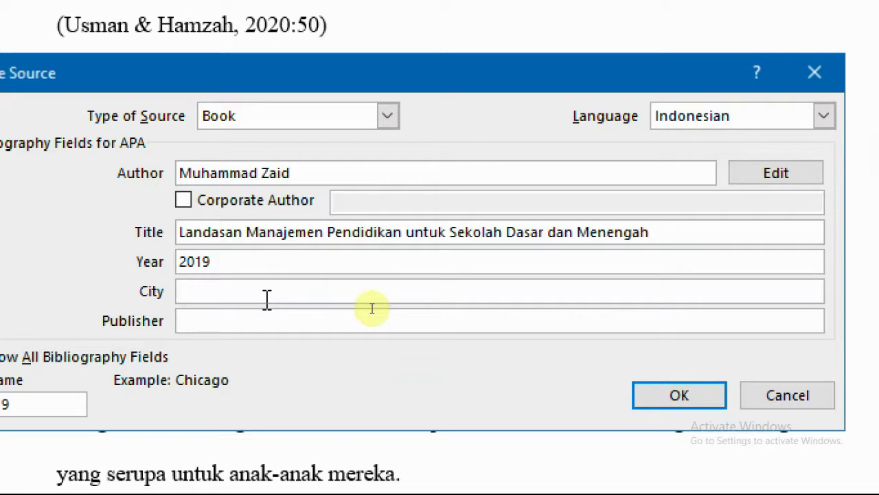
pyautogui.write('Bandung')
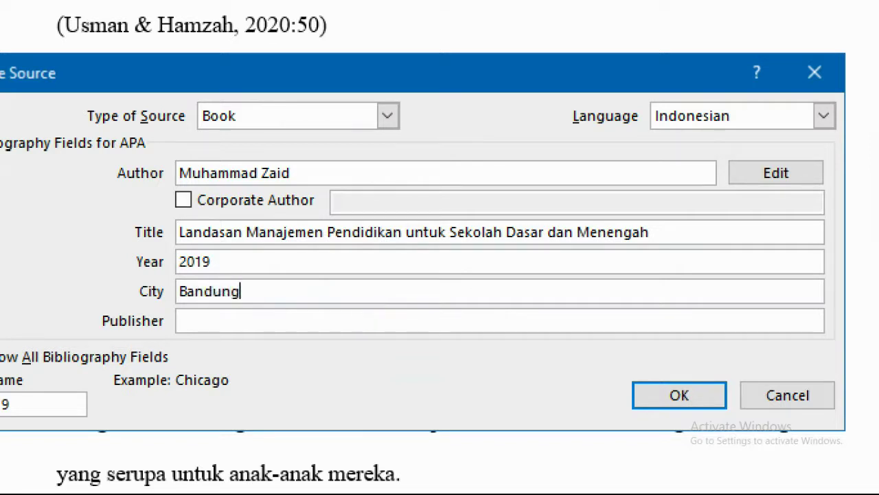
pyautogui.click(368, 319)
pyautogui.write('Erlangga')
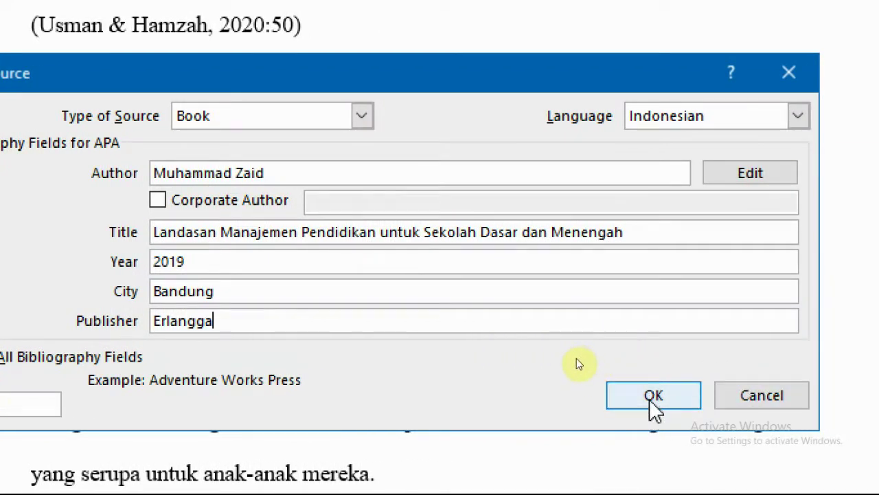
pyautogui.click(654, 395)
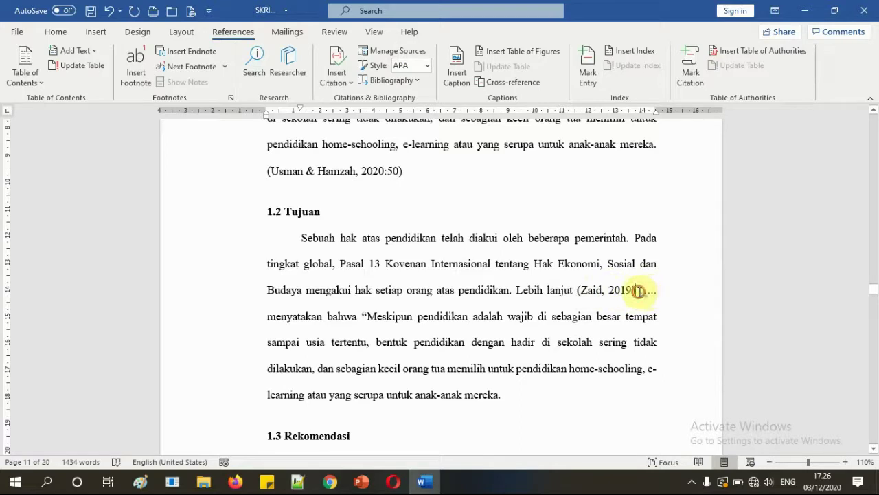
# Convert the new 2019 citation to static text and add page 45 so it reads 2019:45
pyautogui.press('BackSpace')
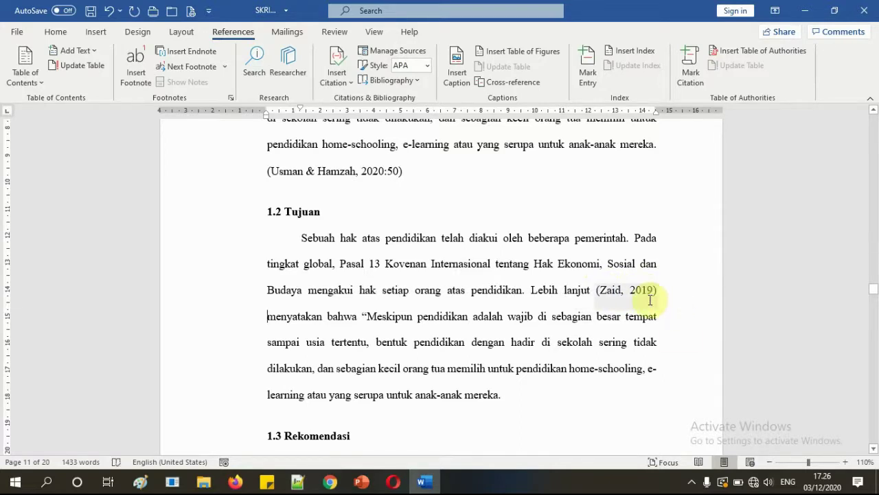
pyautogui.click(639, 293)
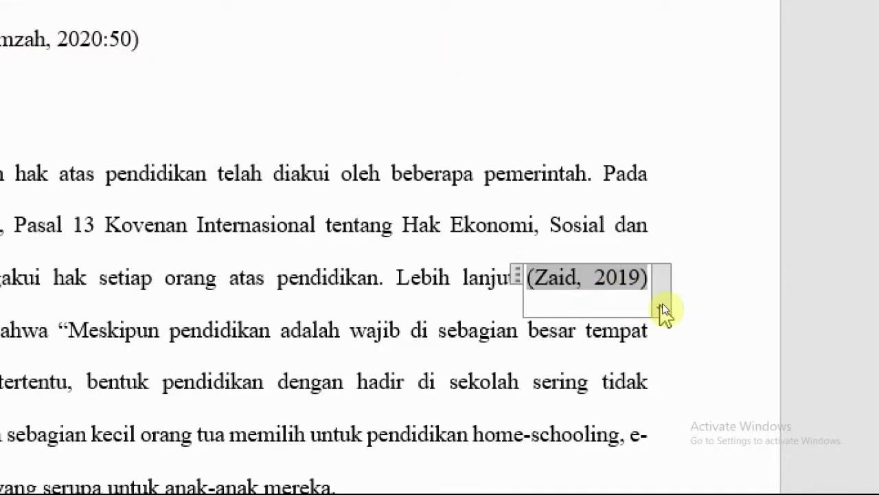
pyautogui.click(661, 308)
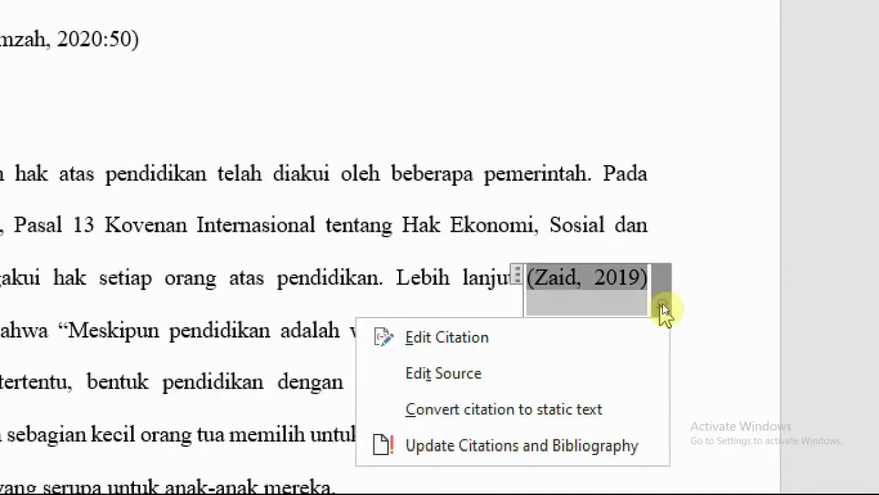
pyautogui.click(534, 408)
pyautogui.click(546, 275)
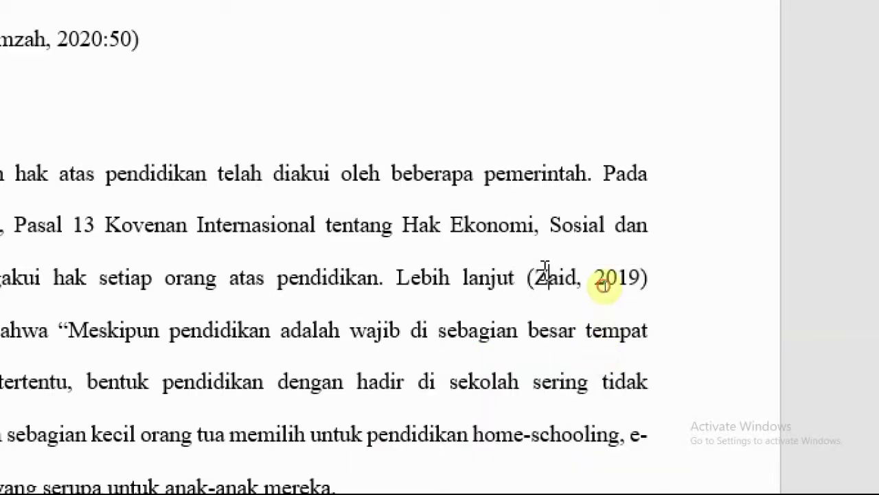
pyautogui.click(642, 279)
pyautogui.write(':')
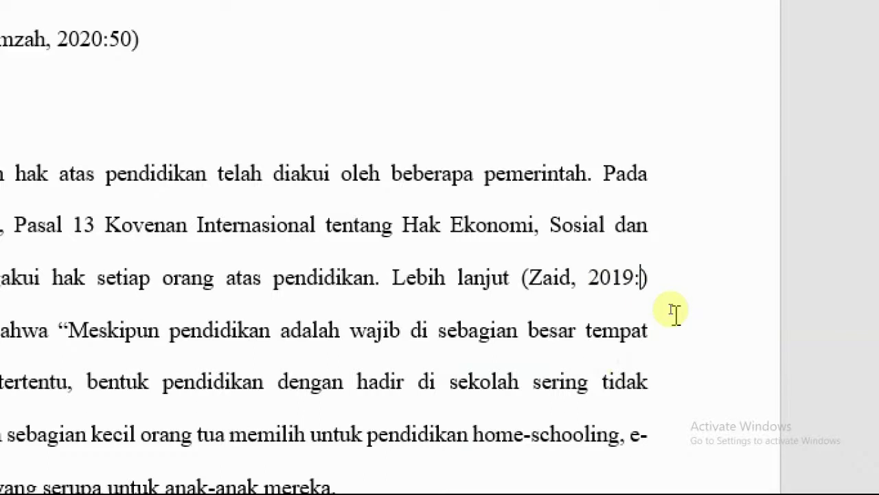
pyautogui.write('45')
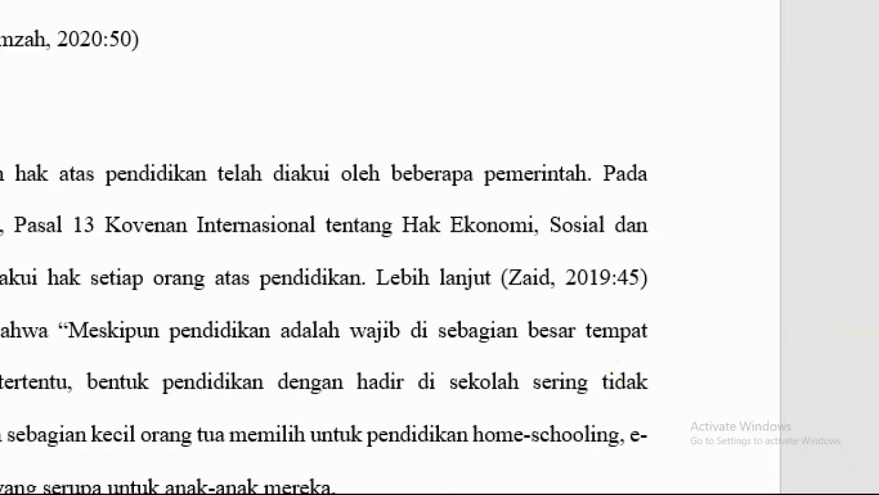
pyautogui.hotkey('ctrl', 'Left')
pyautogui.hotkey('ctrl', 'Left')
pyautogui.hotkey('ctrl', 'Left')
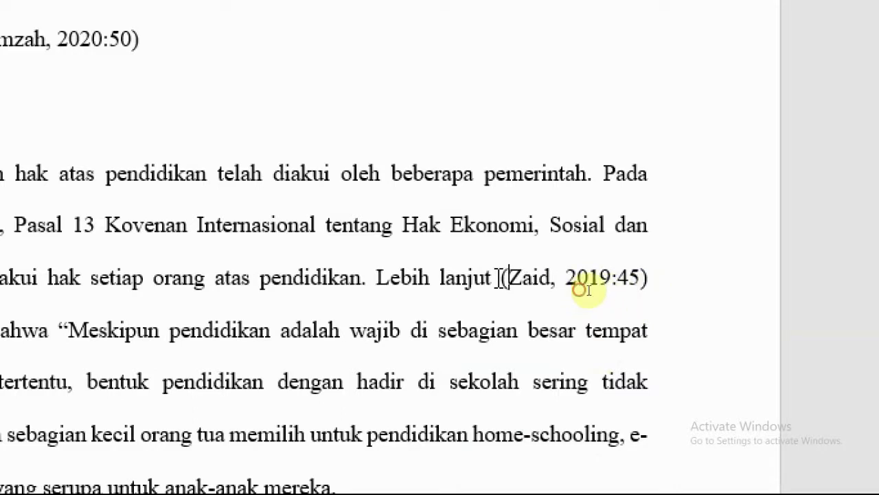
pyautogui.moveTo(583, 290); pyautogui.dragTo(657, 290)
pyautogui.click(539, 290)
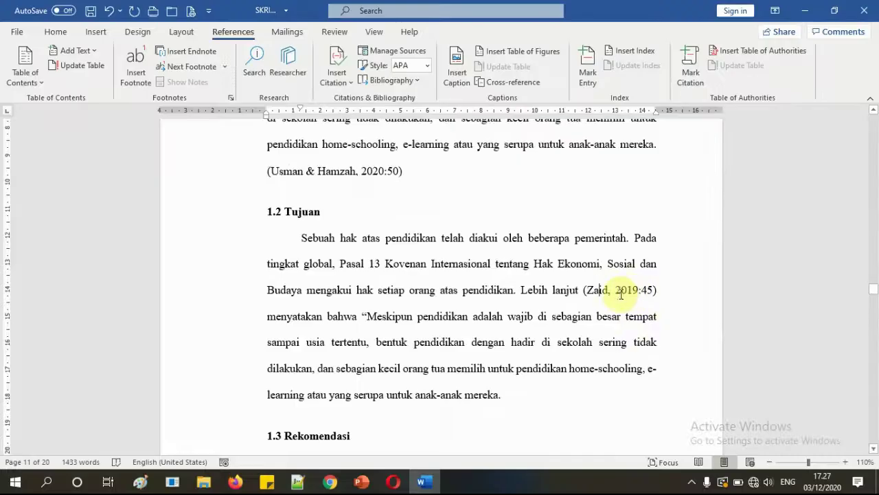
# Go to the 2.1.2 Pembelajaran Daring paragraph on page 14 and leave a space after 'mereka.'
pyautogui.scroll(-3, 625, 309)
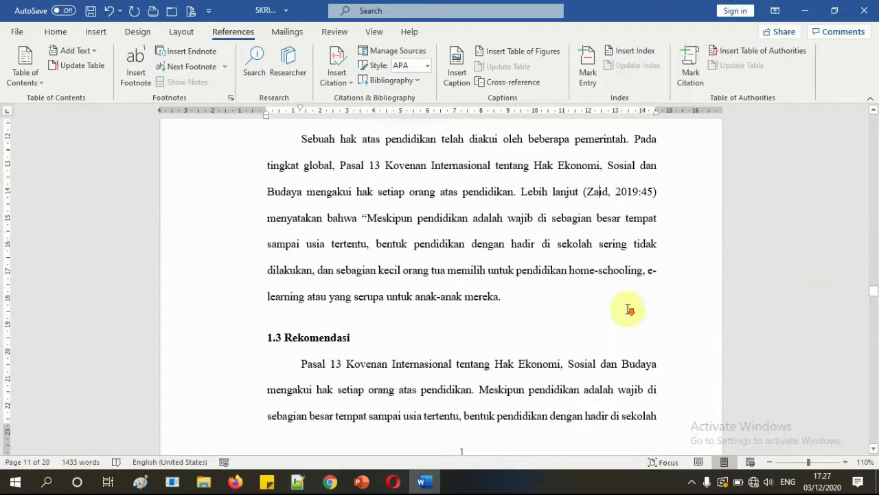
pyautogui.scroll(-4, 630, 309)
pyautogui.scroll(-4, 530, 268)
pyautogui.scroll(-5, 549, 265)
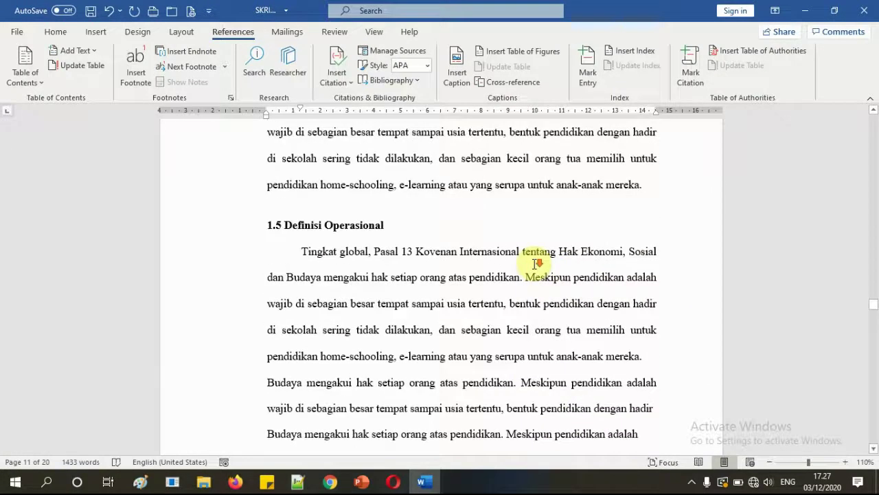
pyautogui.scroll(-5, 549, 268)
pyautogui.scroll(-4, 540, 268)
pyautogui.scroll(-5, 542, 272)
pyautogui.scroll(-8, 543, 273)
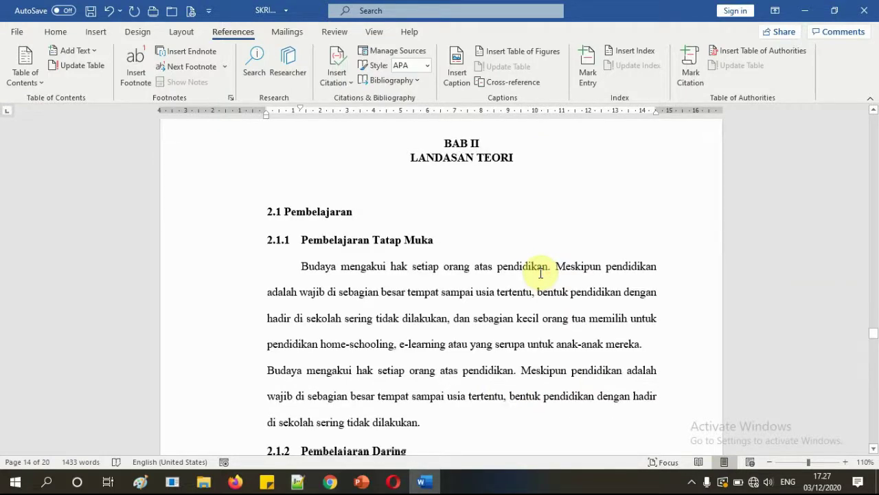
pyautogui.scroll(-3, 522, 268)
pyautogui.scroll(-3, 480, 264)
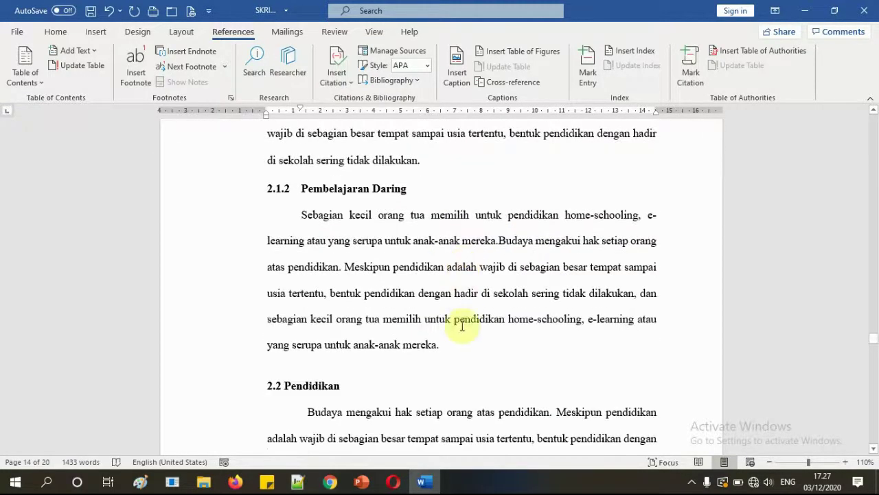
pyautogui.click(447, 345)
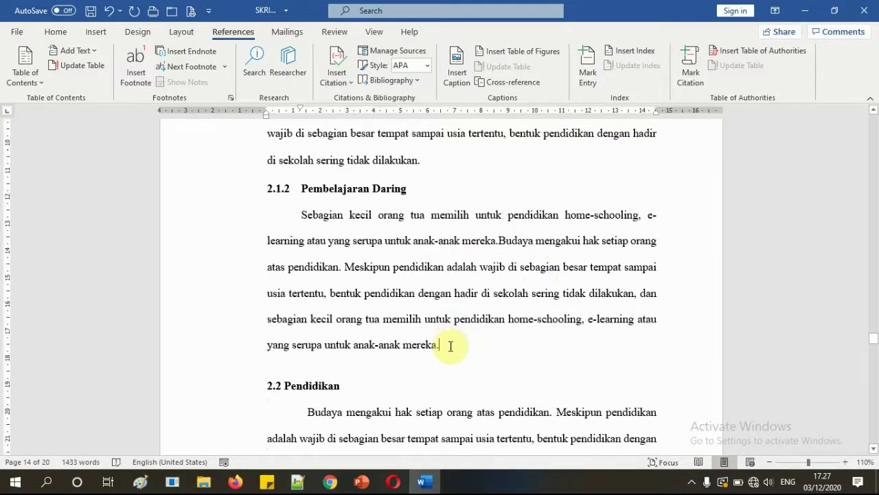
pyautogui.press('BackSpace')
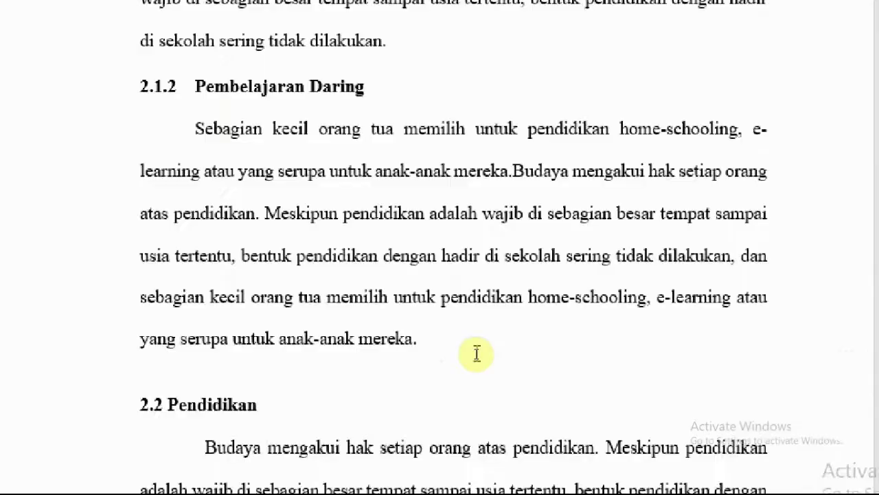
pyautogui.write('(')
pyautogui.press('BackSpace')
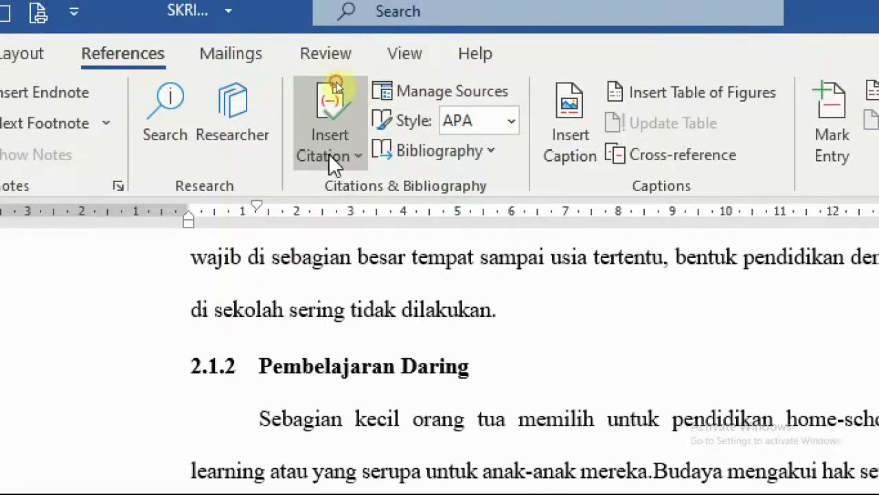
# Create a new Book source with the author's name and title 'Ilmu Pendidikan untuk Guru Sekolah Anak Usian'
pyautogui.click(329, 156)
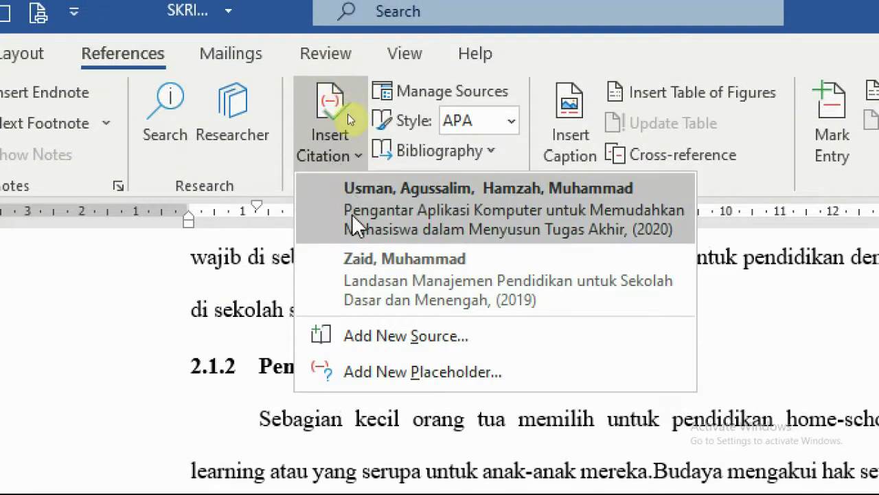
pyautogui.click(392, 337)
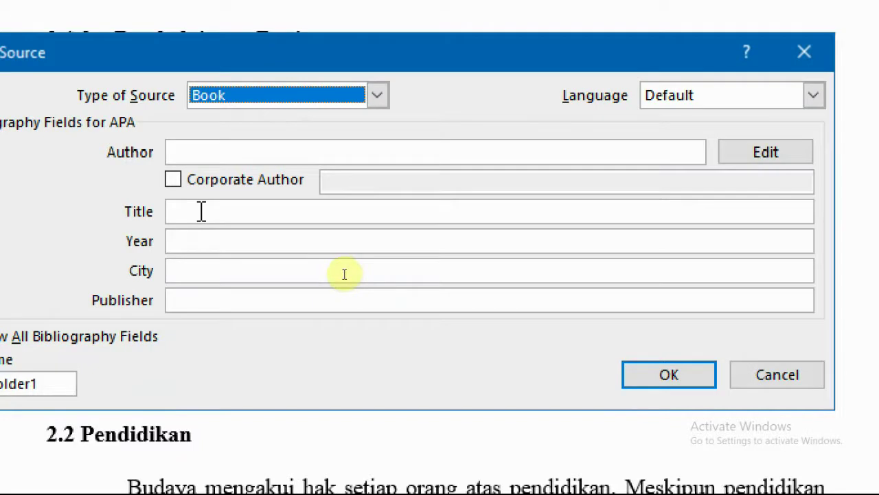
pyautogui.click(205, 151)
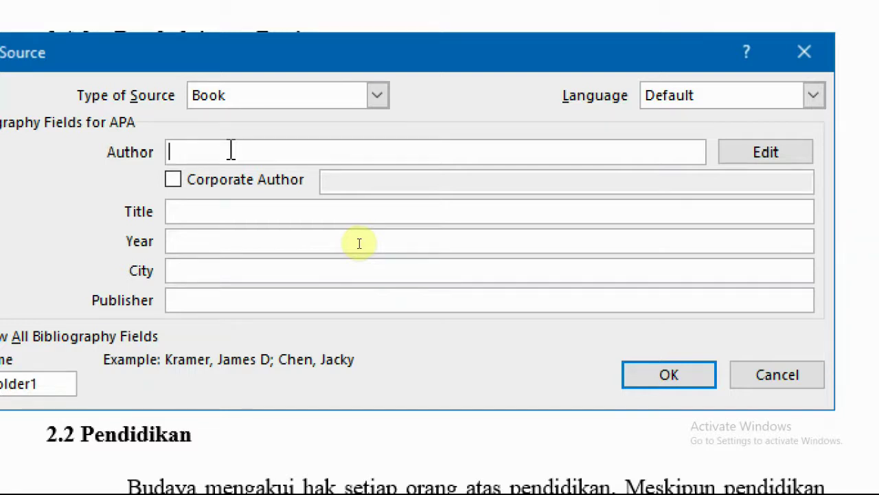
pyautogui.write('Muhammad ')
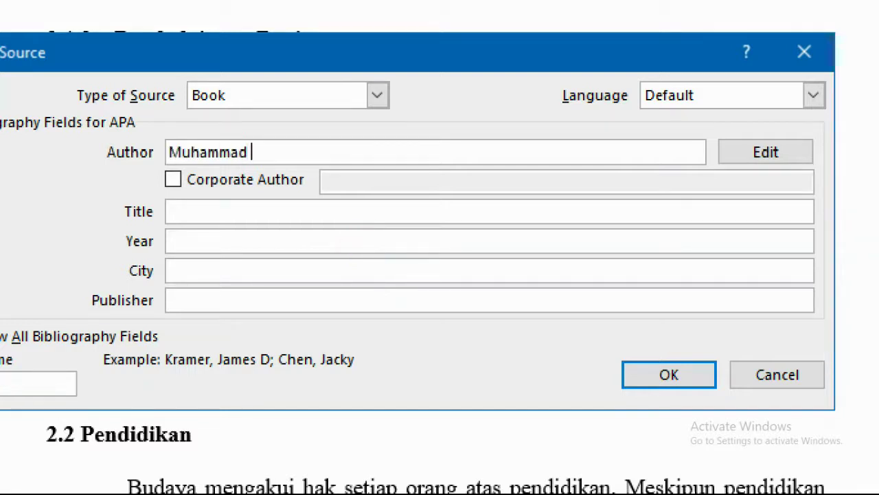
pyautogui.write('Yusug')
pyautogui.click(186, 212)
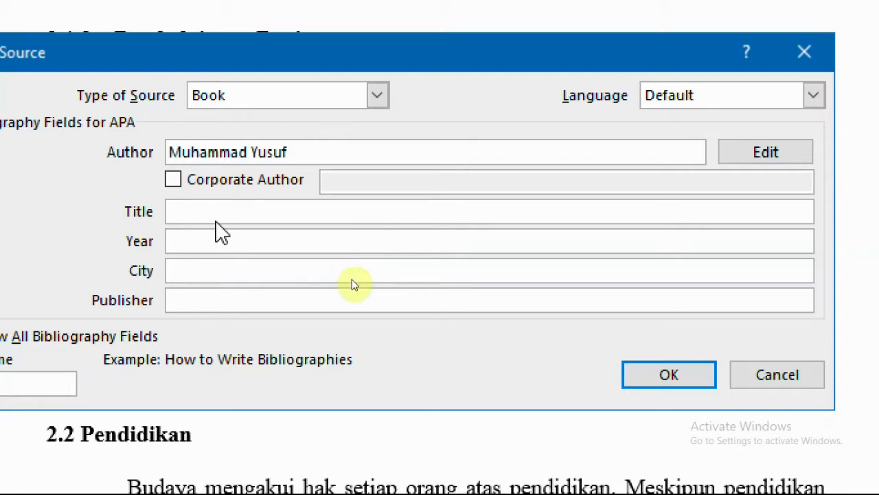
pyautogui.write('Ilmu ')
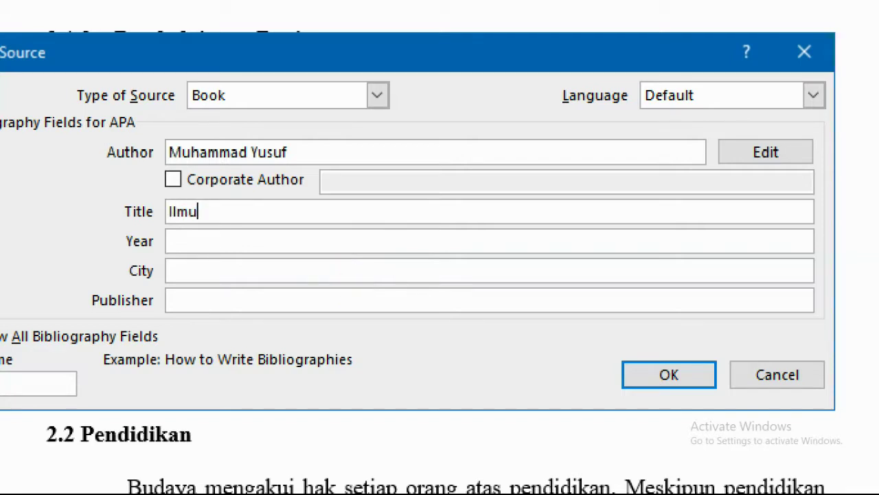
pyautogui.write('Pendidikan ')
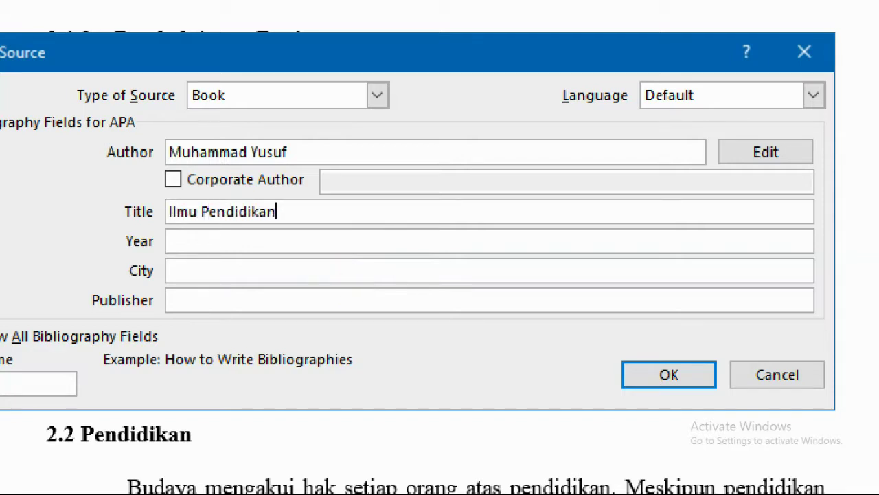
pyautogui.write('untuk G')
pyautogui.write('uru')
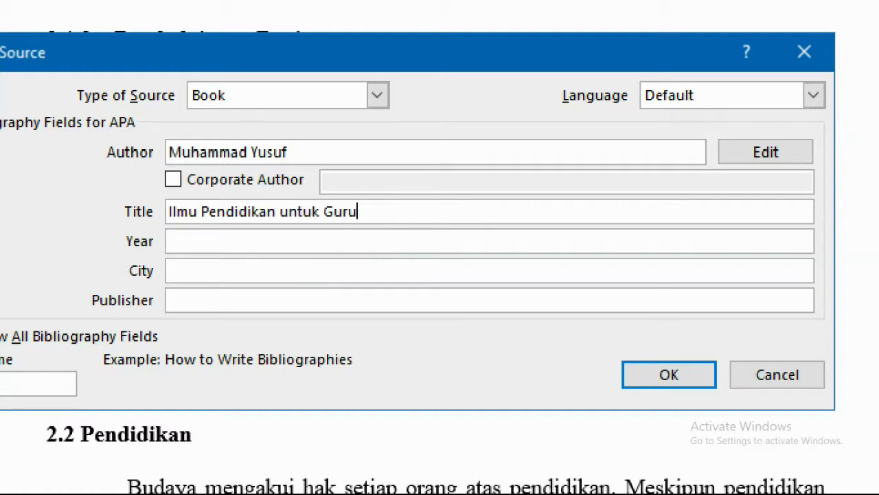
pyautogui.write(' Sekolah')
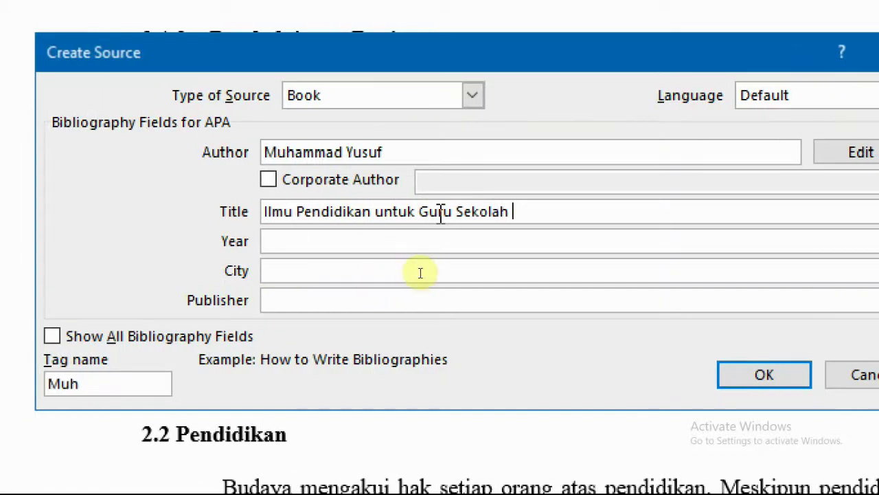
pyautogui.doubleClick(457, 211)
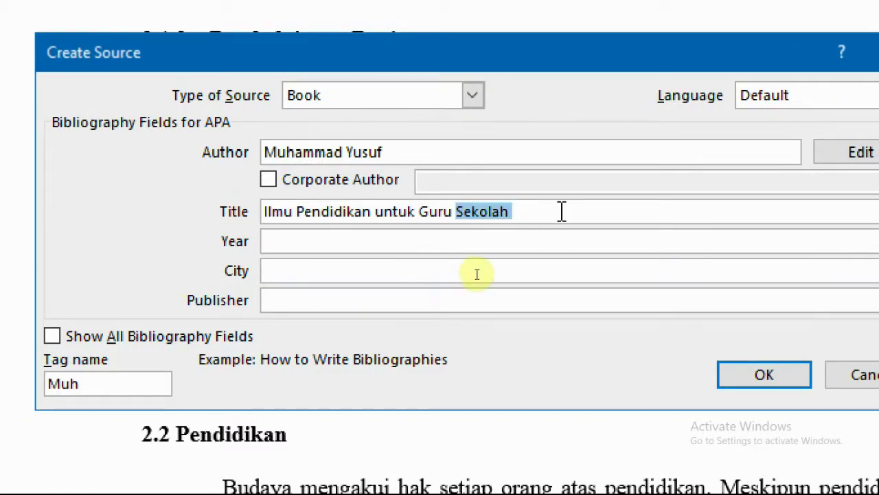
pyautogui.click(562, 211)
pyautogui.write('Anak Usian ')
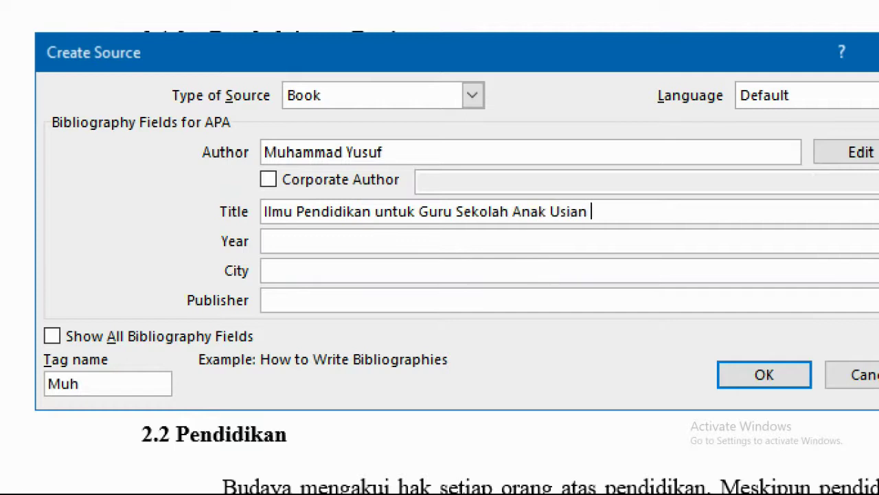
pyautogui.press('BackSpace')
pyautogui.press('BackSpace')
pyautogui.write(' Dini')
# Enter year 2019, city Banda Aceh and publisher FKIP Unsyiah, correcting the mistyped publisher
pyautogui.click(223, 246)
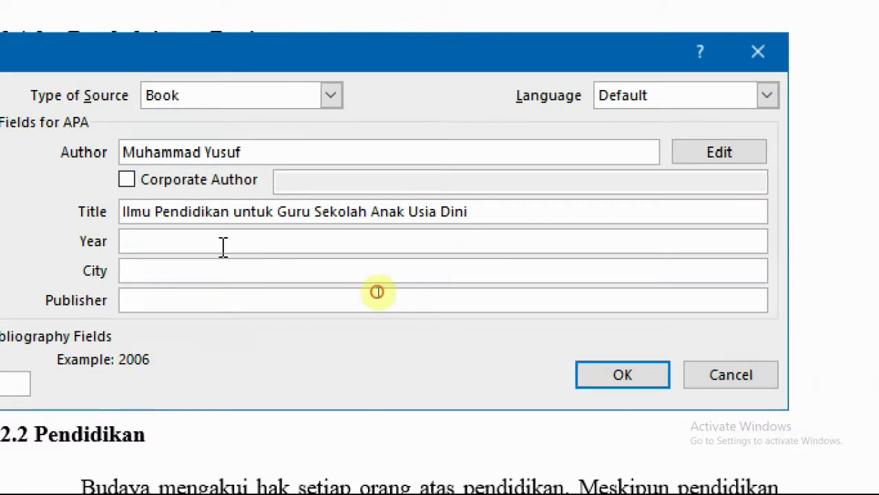
pyautogui.write('2019')
pyautogui.click(171, 270)
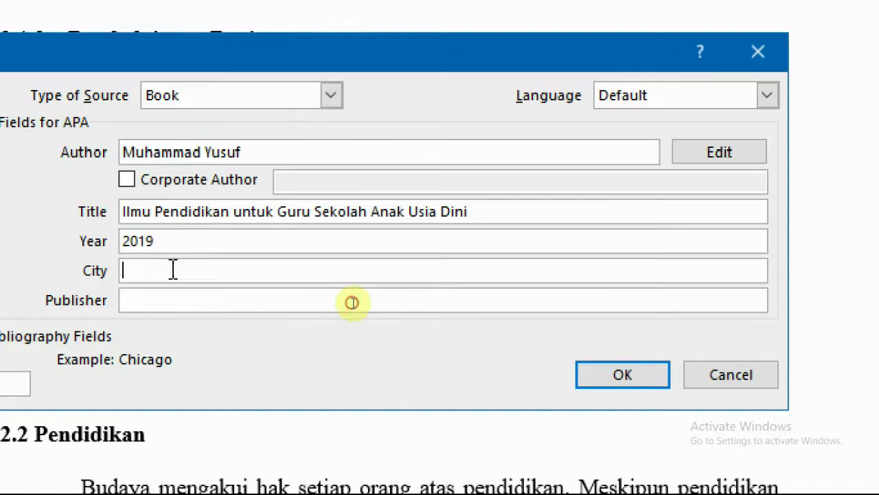
pyautogui.write('Banda Aceh')
pyautogui.click(341, 310)
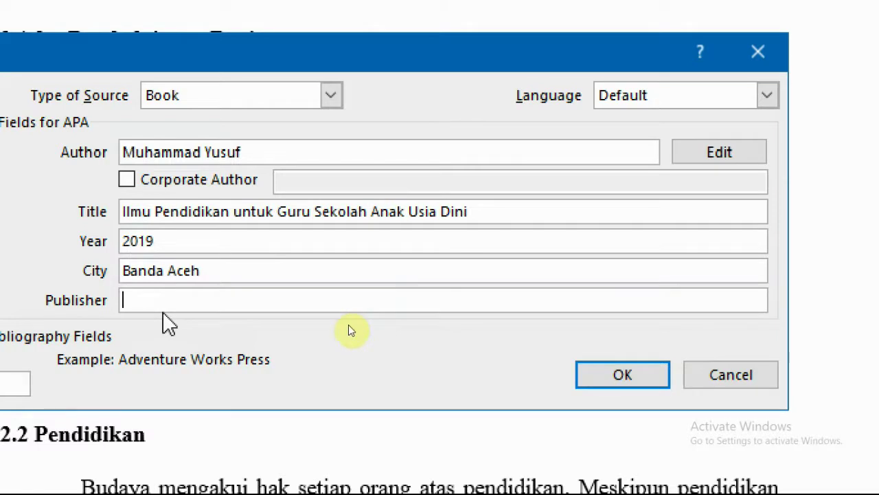
pyautogui.write('UIN Ar-')
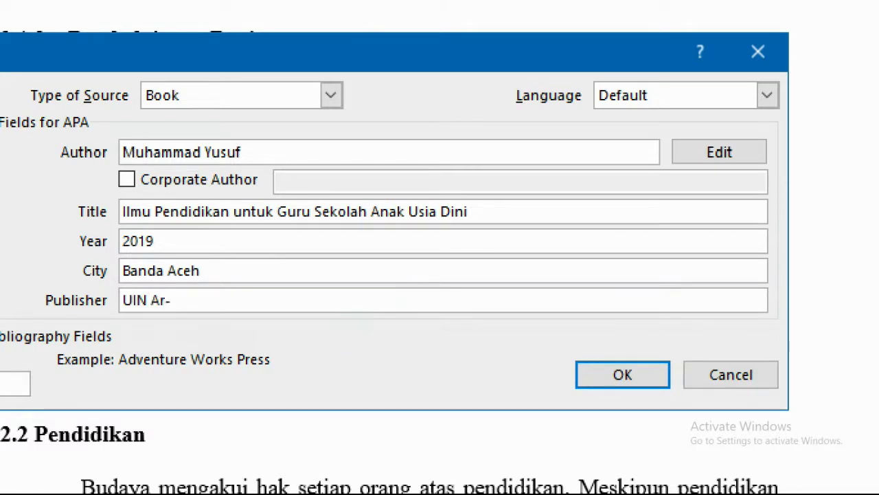
pyautogui.write('n')
pyautogui.write('ry')
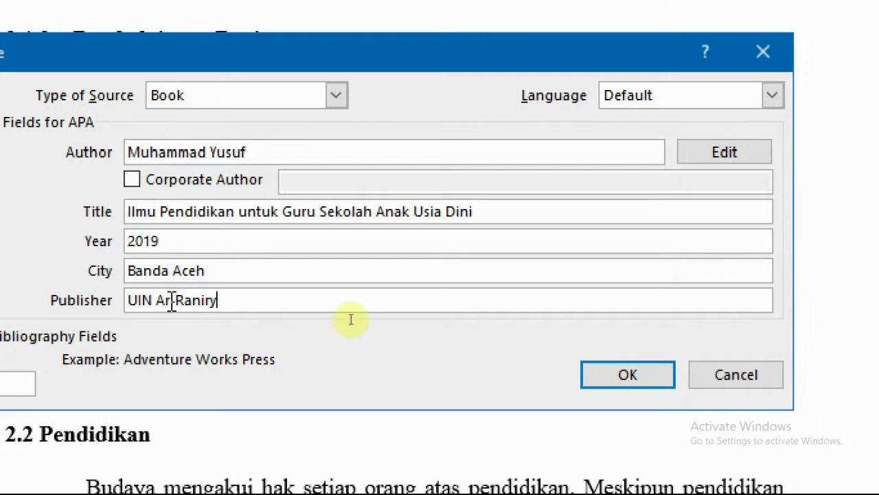
pyautogui.moveTo(157, 300); pyautogui.dragTo(251, 300)
pyautogui.press('BackSpace')
pyautogui.press('BackSpace')
pyautogui.press('BackSpace')
pyautogui.press('BackSpace')
pyautogui.press('BackSpace')
pyautogui.write('IP Unsyiah')
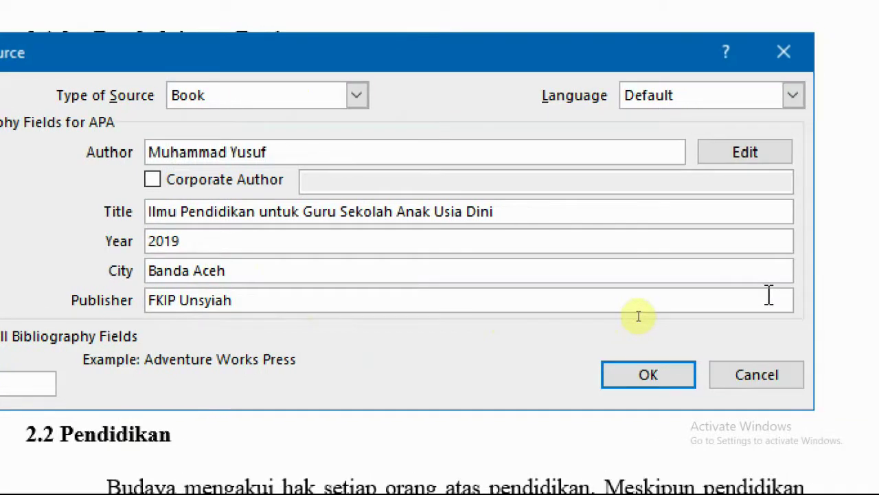
# Set the source language to Indonesian and insert the citation after the paragraph
pyautogui.click(637, 95)
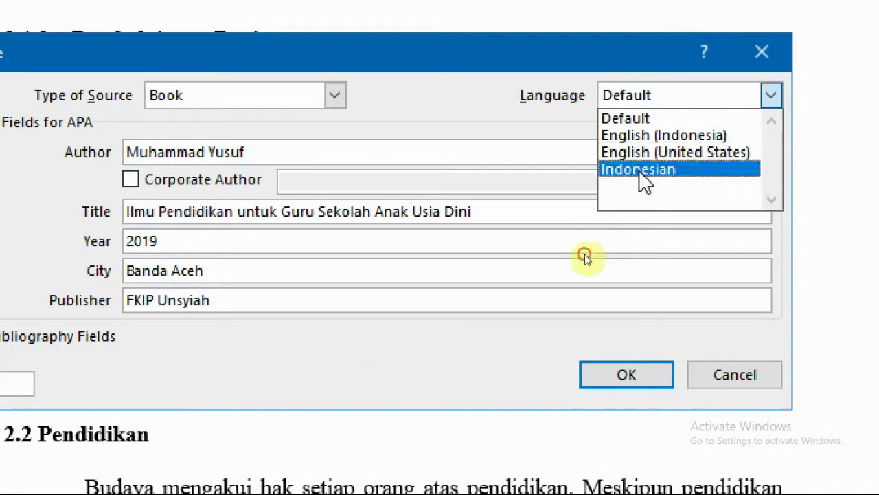
pyautogui.click(639, 172)
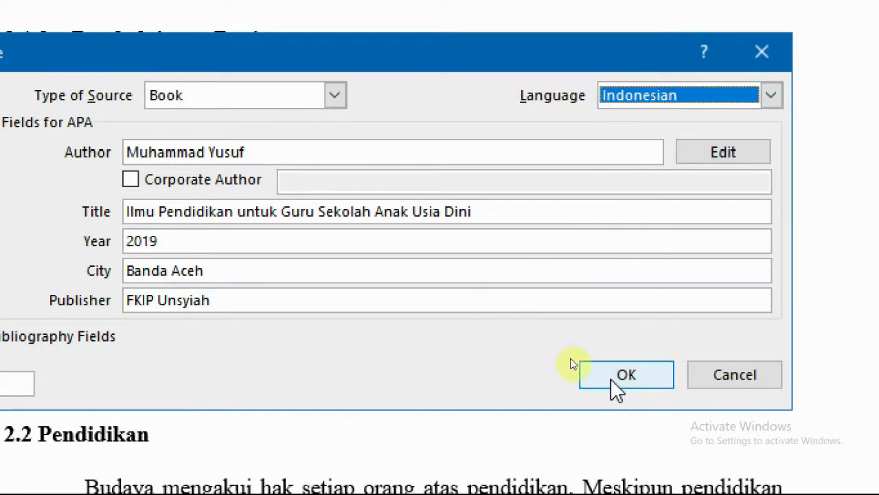
pyautogui.click(612, 379)
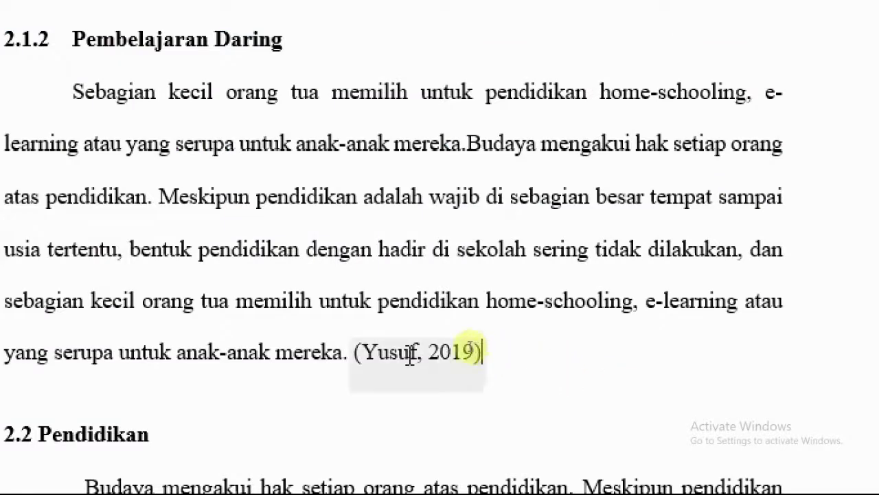
# Convert the new citation to static text and add page 75 so it reads (Yusuf, 2019:75)
pyautogui.click(484, 367)
pyautogui.rightClick(500, 388)
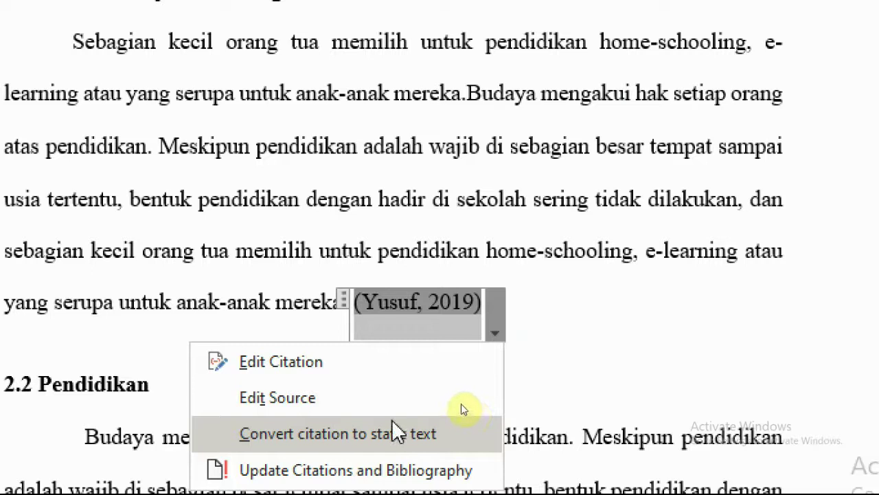
pyautogui.click(459, 420)
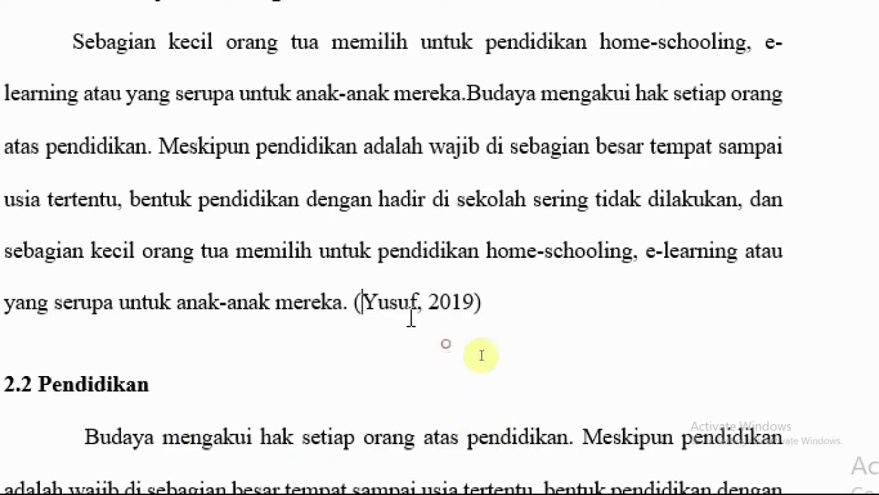
pyautogui.click(480, 302)
pyautogui.write(':')
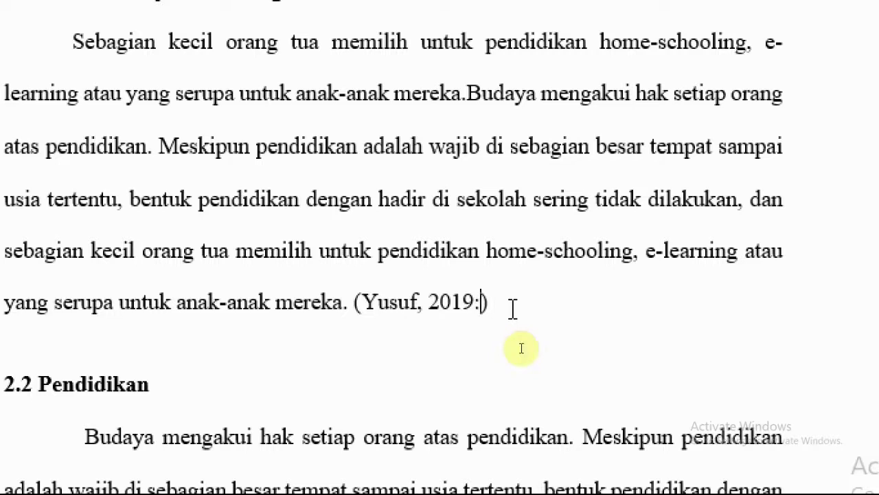
pyautogui.write('7')
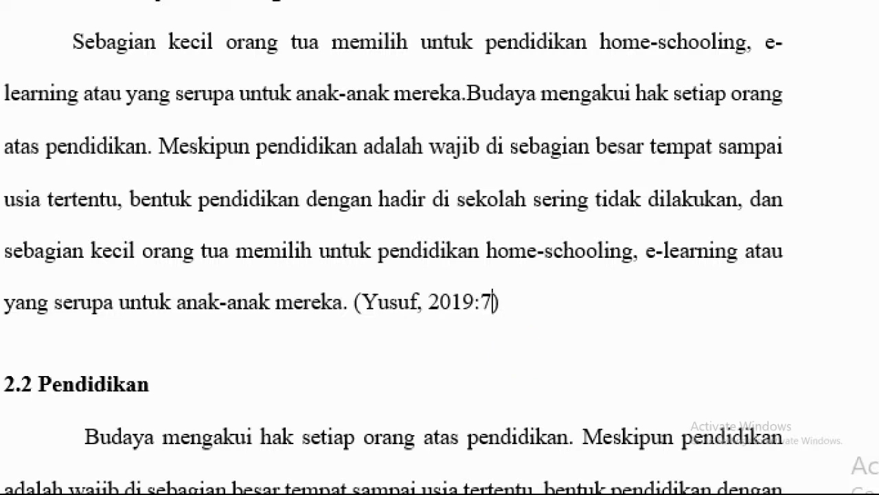
pyautogui.write('5')
pyautogui.click(542, 312)
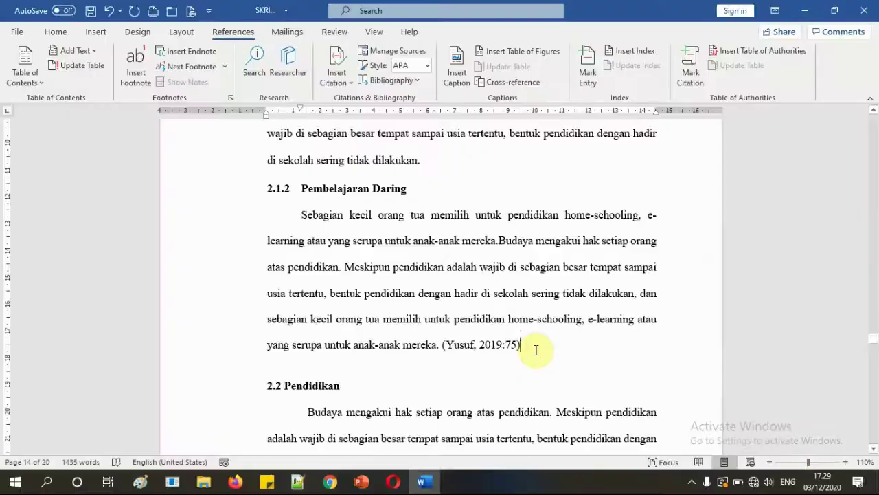
# Type the lead-in 'Lebih lanjut .... Menyatakan bahawa' with an opening quote before 'Budaya'
pyautogui.scroll(-5, 478, 341)
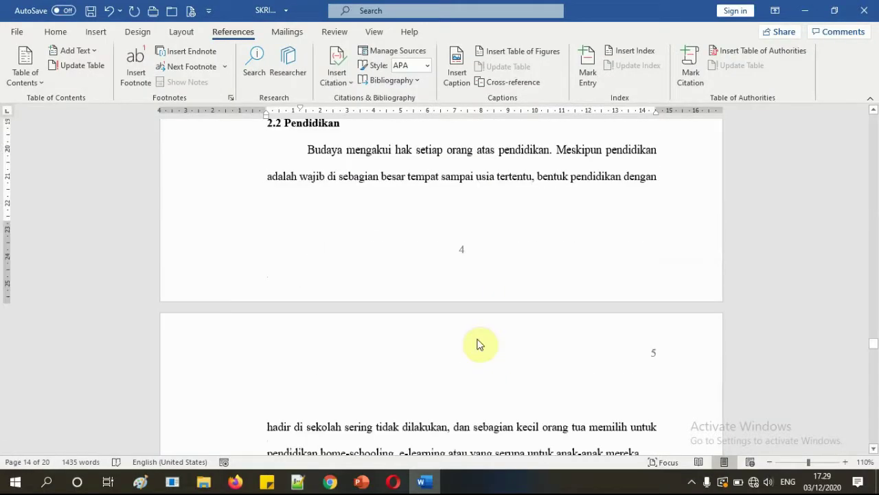
pyautogui.scroll(2, 477, 343)
pyautogui.scroll(-2, 508, 290)
pyautogui.scroll(-3, 506, 236)
pyautogui.scroll(6, 507, 272)
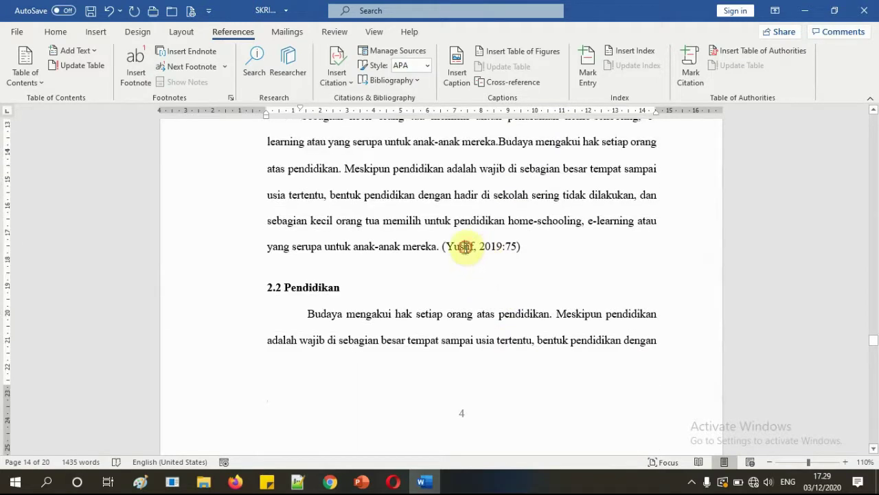
pyautogui.scroll(-3, 486, 294)
pyautogui.scroll(-5, 487, 300)
pyautogui.scroll(-3, 494, 330)
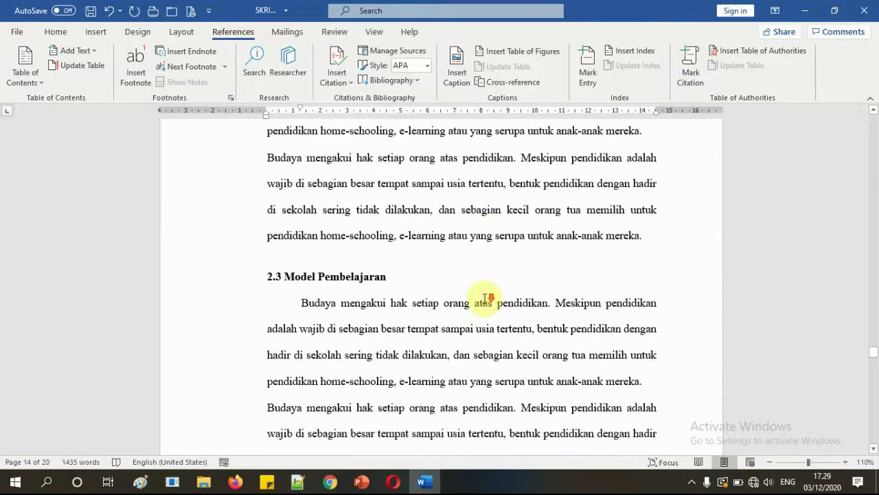
pyautogui.scroll(-1, 479, 308)
pyautogui.scroll(-5, 461, 337)
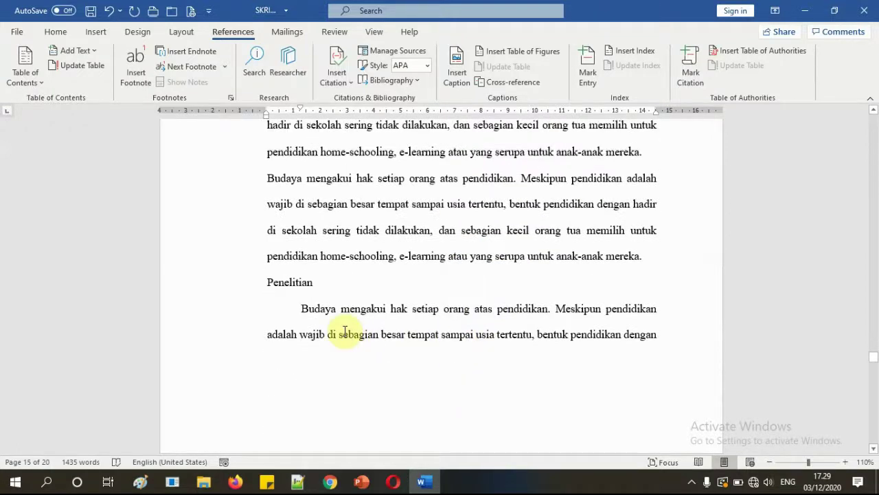
pyautogui.click(297, 308)
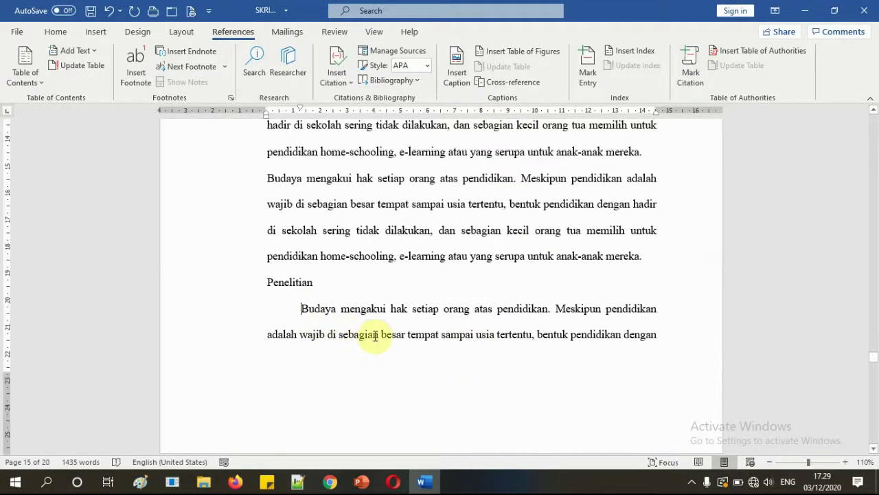
pyautogui.write('Lebih lanjut ')
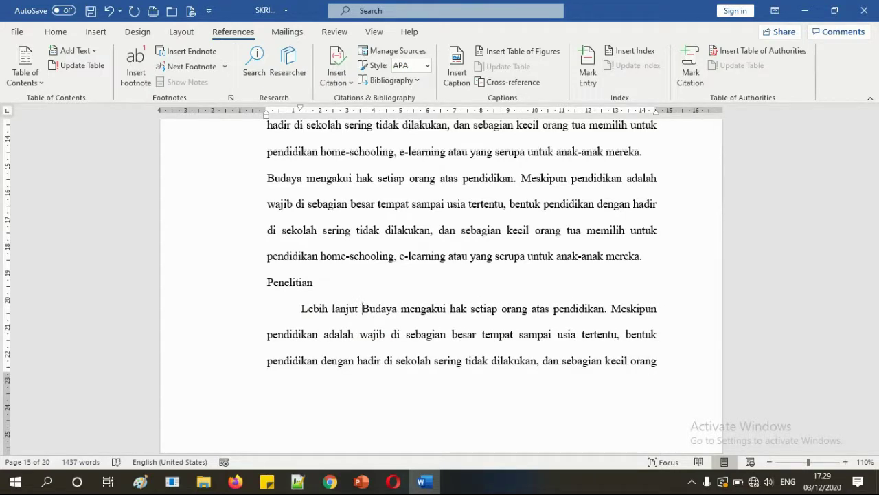
pyautogui.write('.... Menyatakan ba')
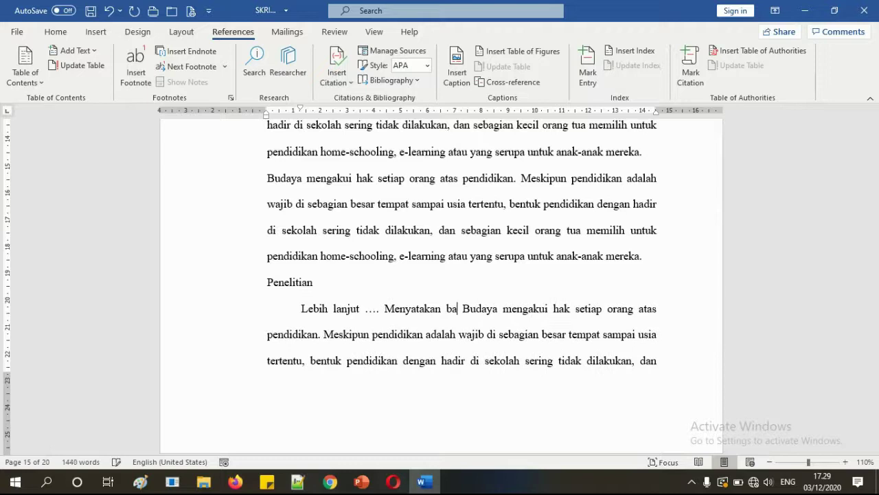
pyautogui.write('hawa')
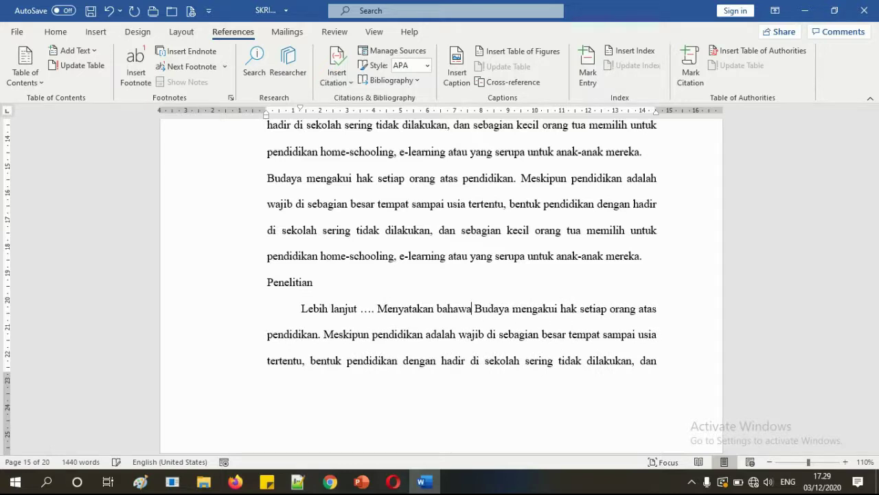
pyautogui.write(' "')
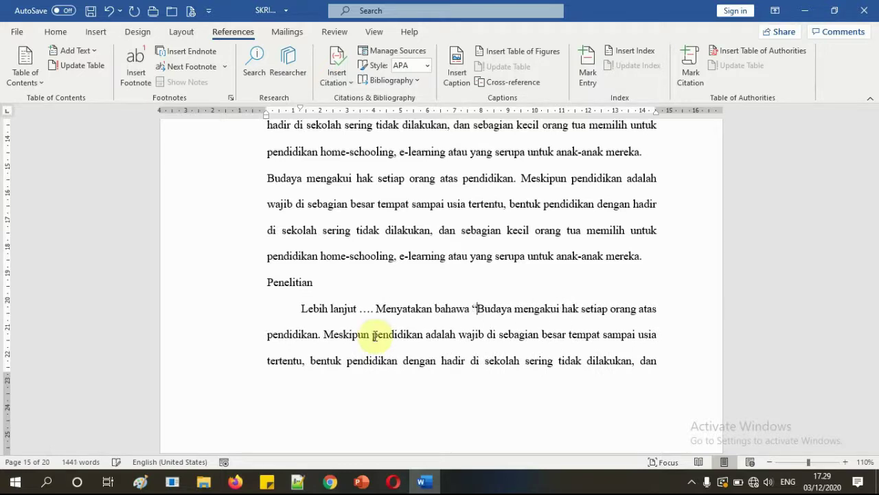
pyautogui.click(462, 307)
pyautogui.press('BackSpace')
pyautogui.press('BackSpace')
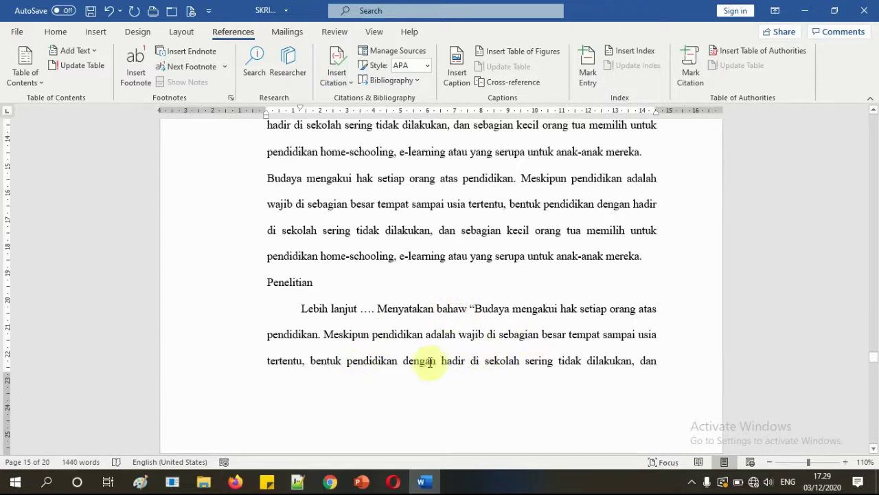
# Add a closing quotation mark after 'pendidikan'
pyautogui.click(320, 334)
pyautogui.write('"')
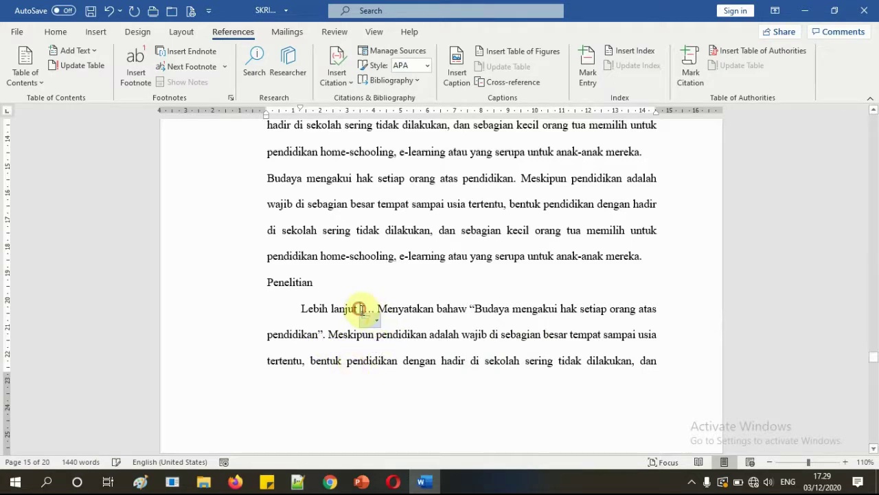
pyautogui.scroll(5, 426, 362)
pyautogui.scroll(5, 429, 369)
pyautogui.scroll(5, 428, 369)
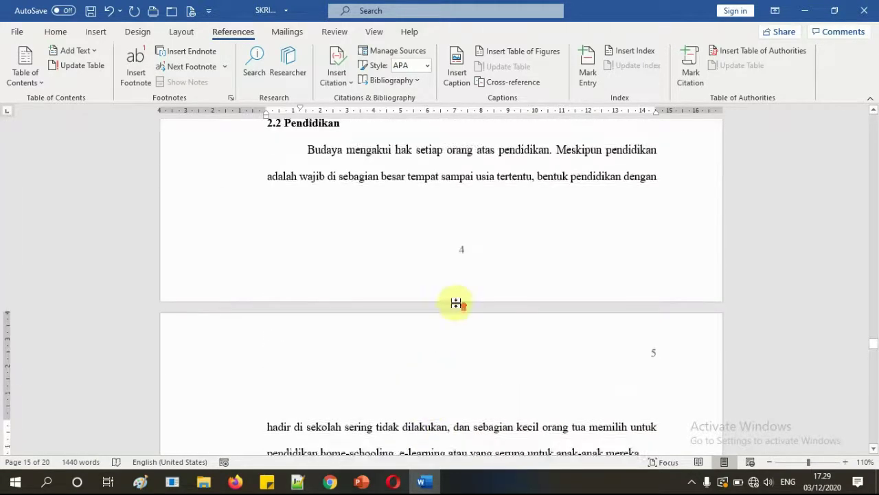
pyautogui.scroll(5, 456, 305)
# Insert a citation of the 2019 Ilmu Pendidikan book right after 'Lebih lanjut'
pyautogui.click(463, 213)
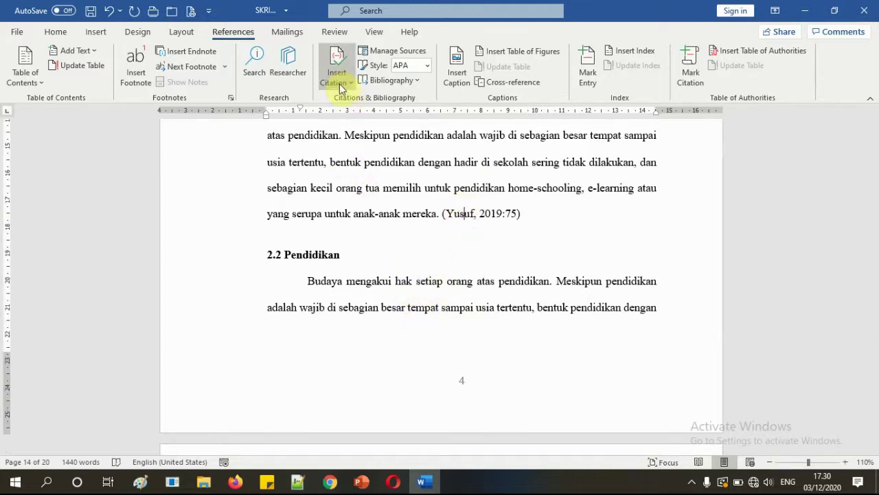
pyautogui.scroll(-5, 452, 285)
pyautogui.scroll(-10, 452, 285)
pyautogui.scroll(-2, 452, 286)
pyautogui.scroll(-1, 452, 285)
pyautogui.scroll(-4, 452, 283)
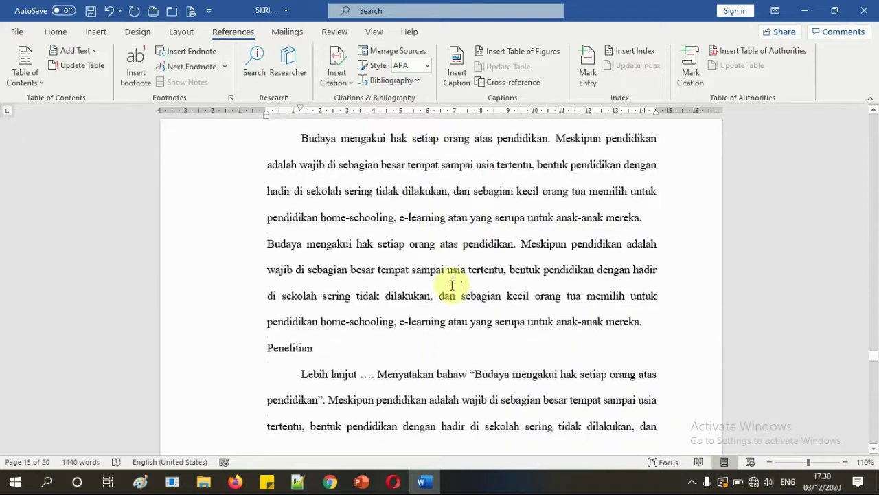
pyautogui.scroll(-2, 447, 289)
pyautogui.click(358, 276)
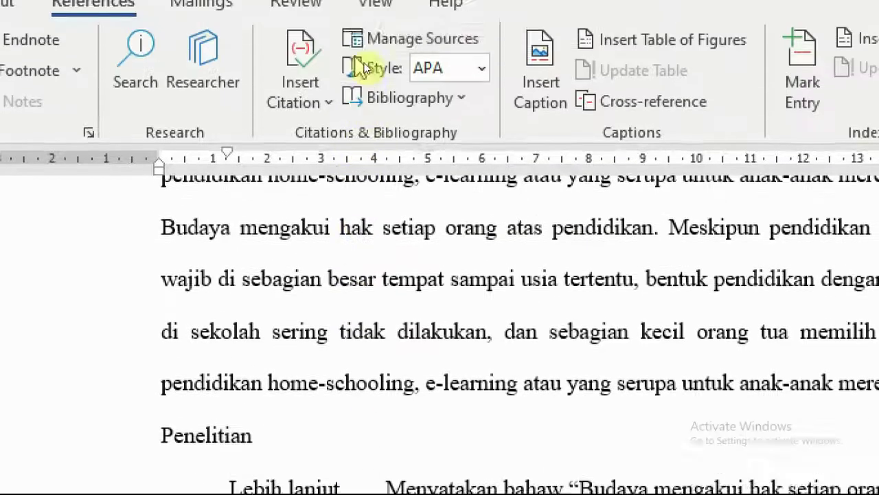
pyautogui.click(294, 103)
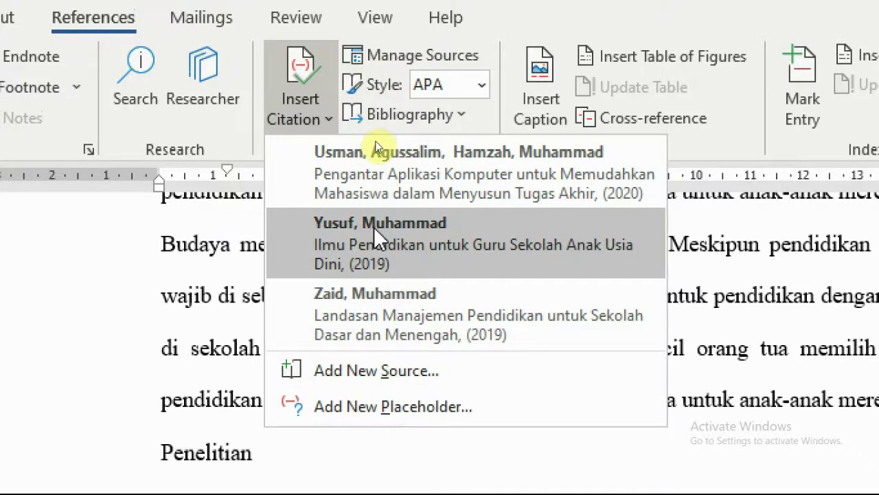
pyautogui.click(454, 433)
pyautogui.scroll(-3, 453, 433)
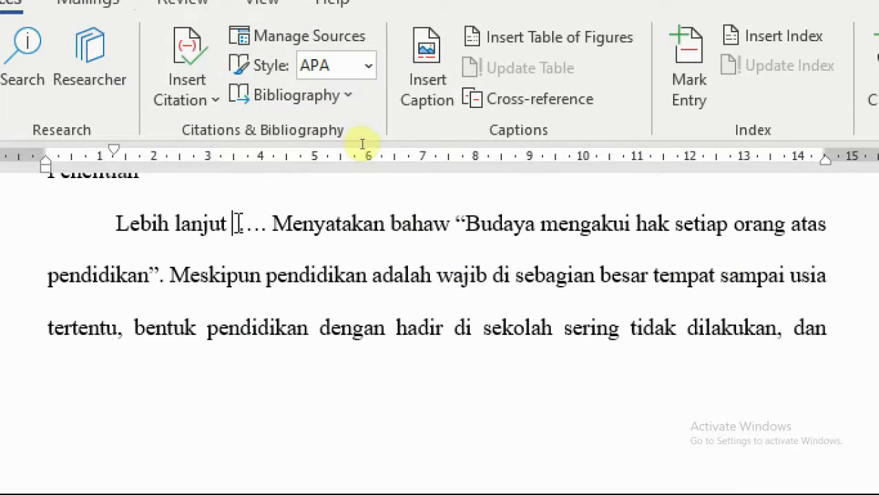
pyautogui.click(196, 96)
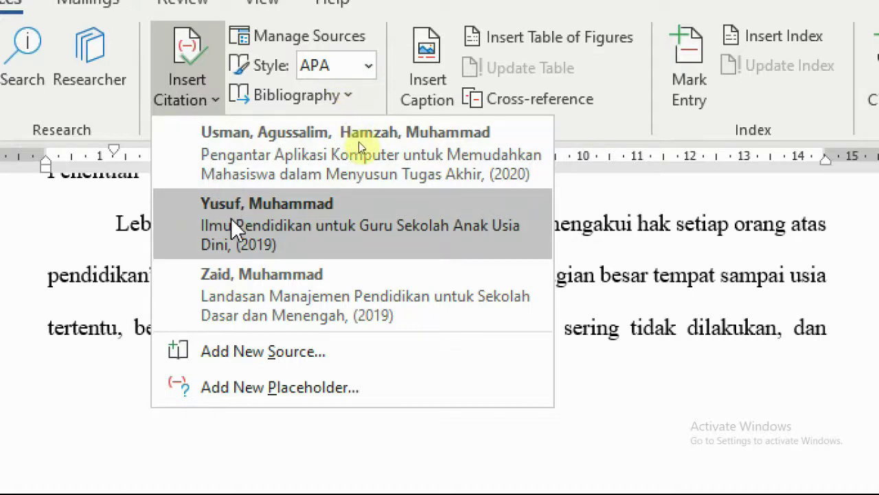
pyautogui.click(232, 220)
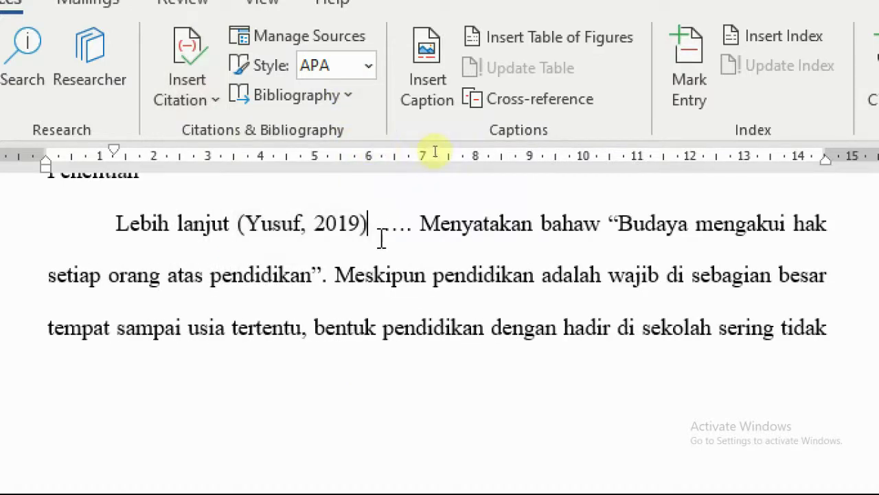
# Convert that citation to static text and add page 55 after 2019
pyautogui.press('Left')
pyautogui.press('Left')
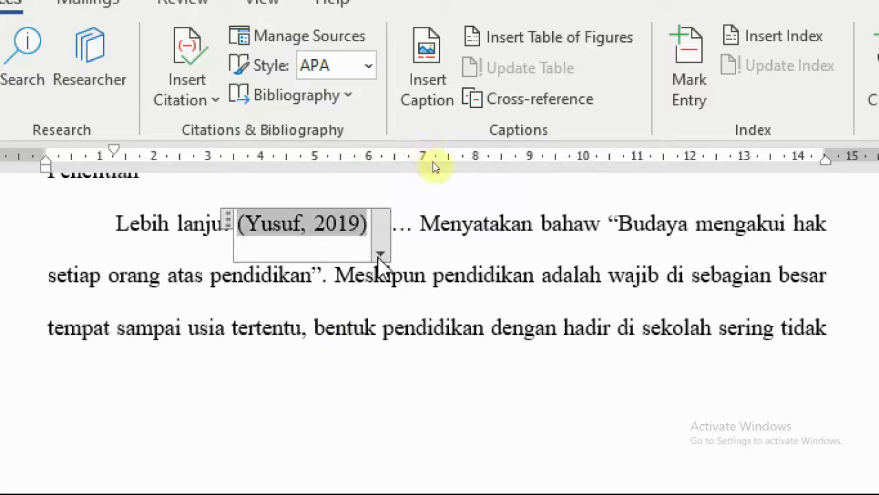
pyautogui.click(380, 255)
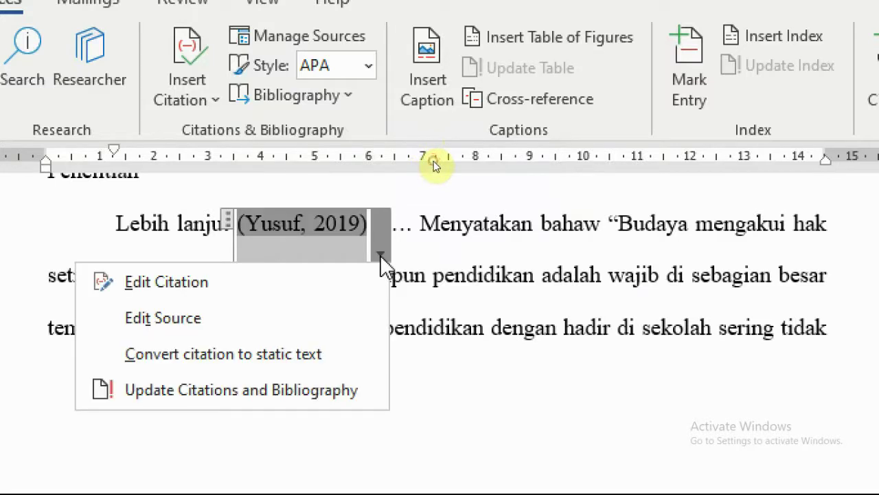
pyautogui.click(255, 356)
pyautogui.click(362, 221)
pyautogui.write(':')
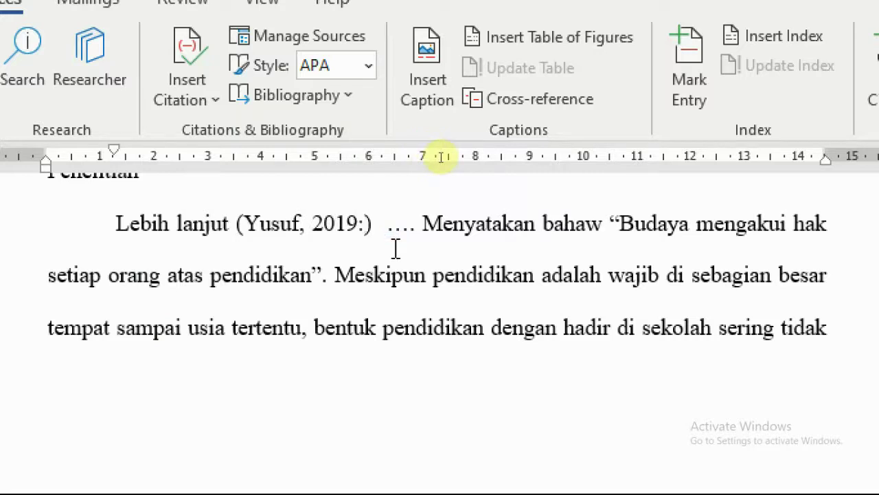
pyautogui.write('55')
# Delete the ellipsis and change 'Menyatakan' to lowercase 'menyatakan'
pyautogui.click(433, 224)
pyautogui.press('BackSpace')
pyautogui.press('BackSpace')
pyautogui.press('BackSpace')
pyautogui.press('BackSpace')
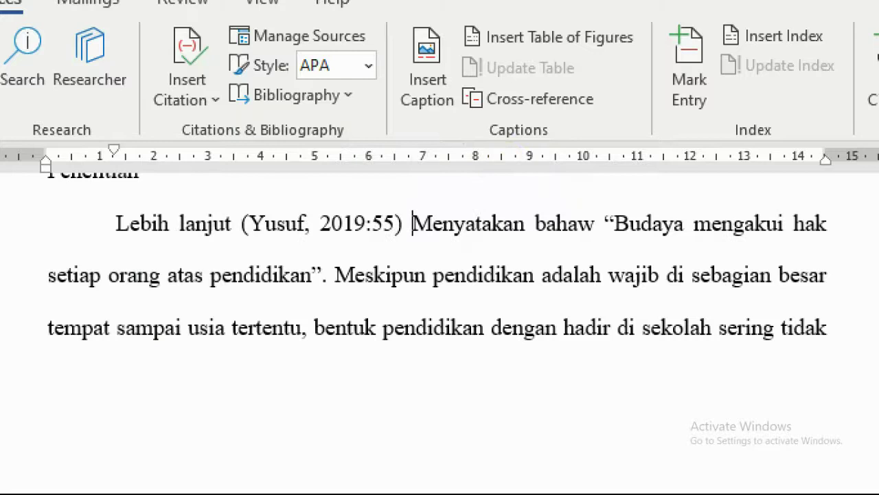
pyautogui.press('Delete')
pyautogui.write('m')
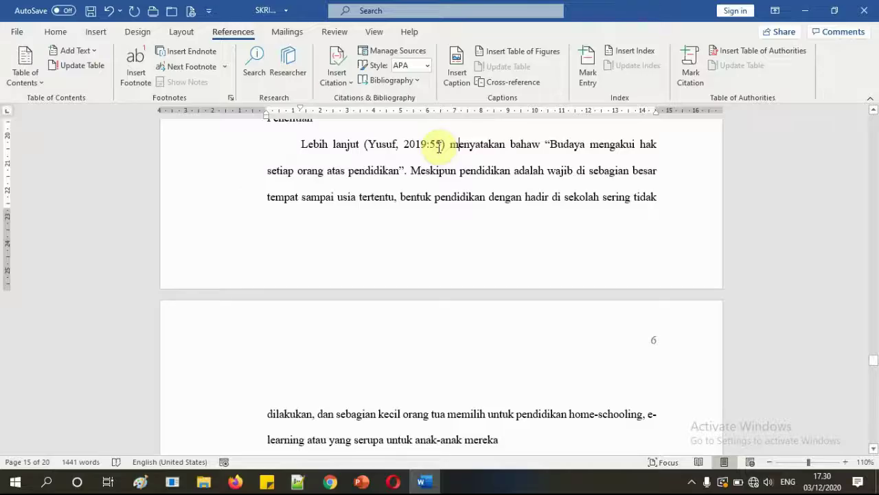
pyautogui.click(462, 197)
pyautogui.scroll(4, 460, 196)
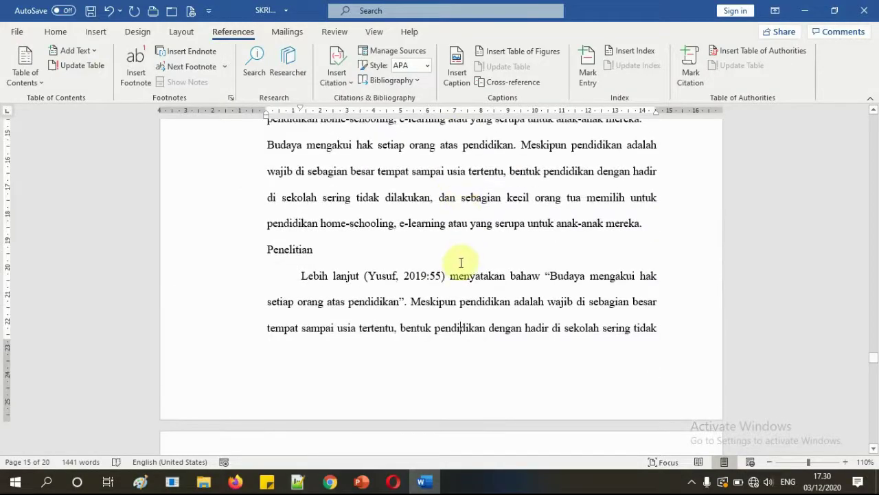
# Scroll down to the DAFTAR PUSTAKA page at the end of the thesis
pyautogui.click(459, 262)
pyautogui.scroll(2, 457, 270)
pyautogui.scroll(4, 457, 270)
pyautogui.scroll(-4, 457, 270)
pyautogui.scroll(-10, 457, 270)
pyautogui.scroll(-5, 460, 278)
pyautogui.scroll(-4, 459, 278)
pyautogui.scroll(-3, 460, 278)
pyautogui.scroll(-3, 460, 279)
pyautogui.scroll(-5, 462, 279)
pyautogui.scroll(-4, 462, 279)
pyautogui.scroll(-6, 461, 281)
pyautogui.scroll(-4, 461, 283)
pyautogui.scroll(-3, 461, 285)
pyautogui.scroll(-5, 463, 285)
pyautogui.scroll(-5, 465, 283)
pyautogui.scroll(-4, 465, 289)
pyautogui.scroll(-5, 465, 289)
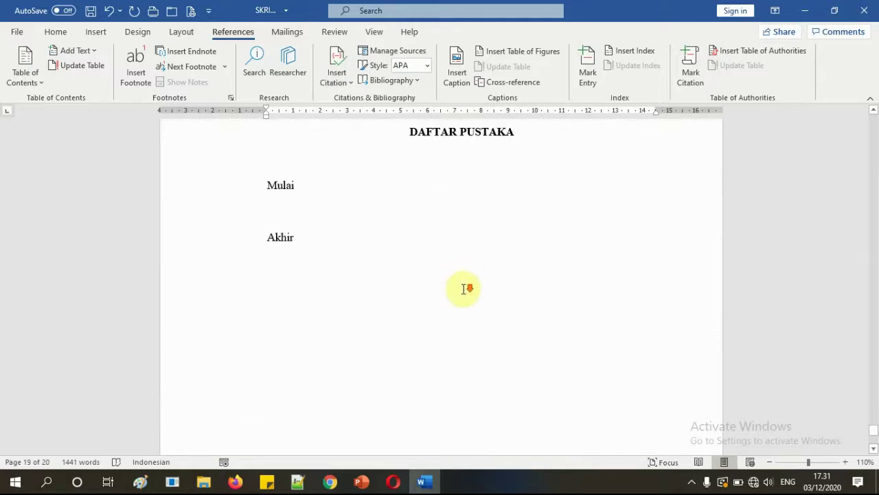
pyautogui.scroll(2, 465, 289)
# Delete the word 'Mulai', leaving an empty line above 'Akhir'
pyautogui.click(308, 314)
pyautogui.middleClick(356, 304)
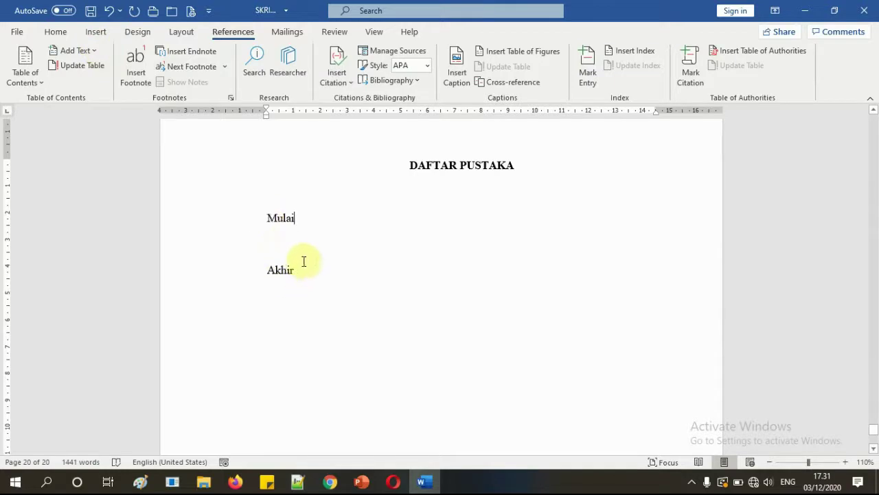
pyautogui.click(59, 32)
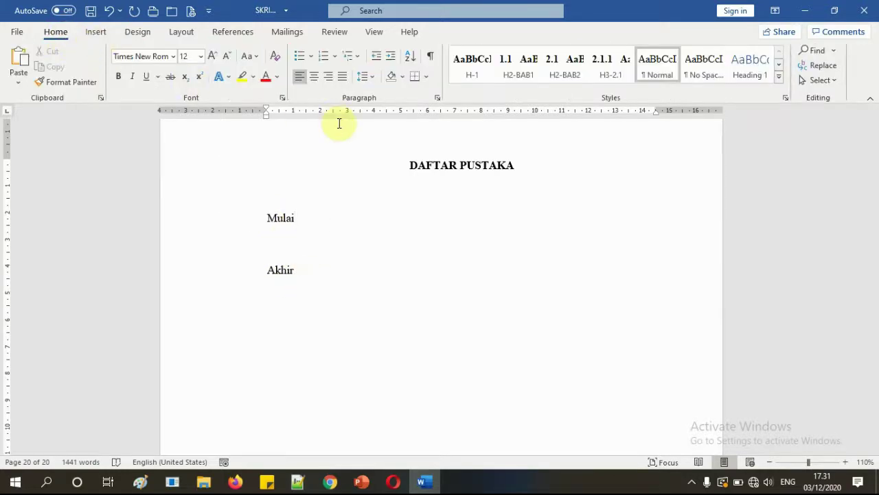
pyautogui.scroll(2, 301, 215)
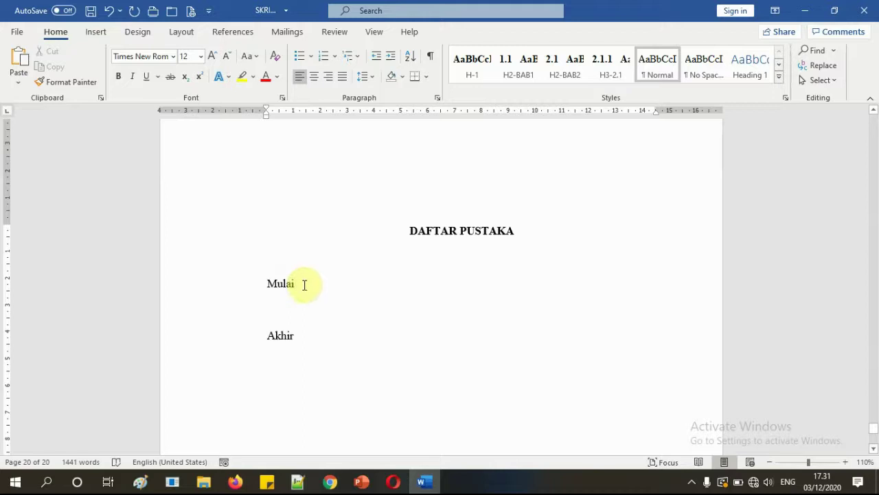
pyautogui.click(303, 284)
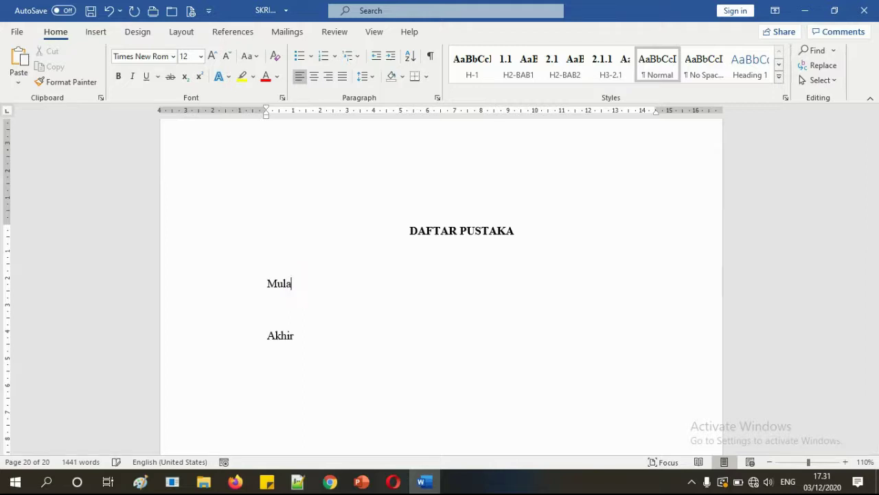
pyautogui.press('BackSpace')
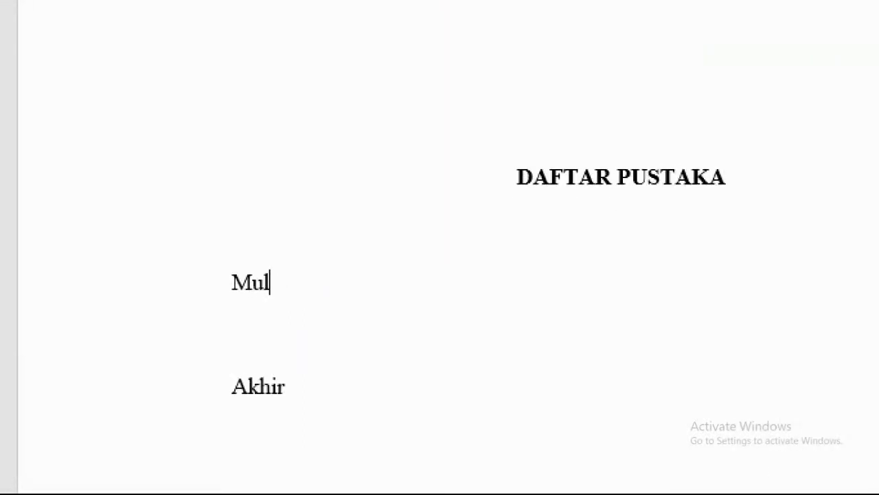
pyautogui.press('BackSpace')
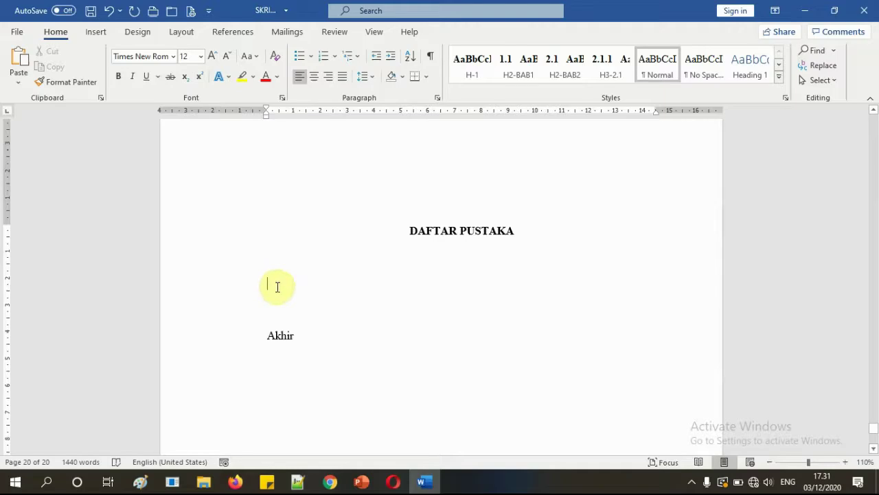
# Insert the built-in Referensi bibliography from the References Bibliography gallery
pyautogui.click(232, 33)
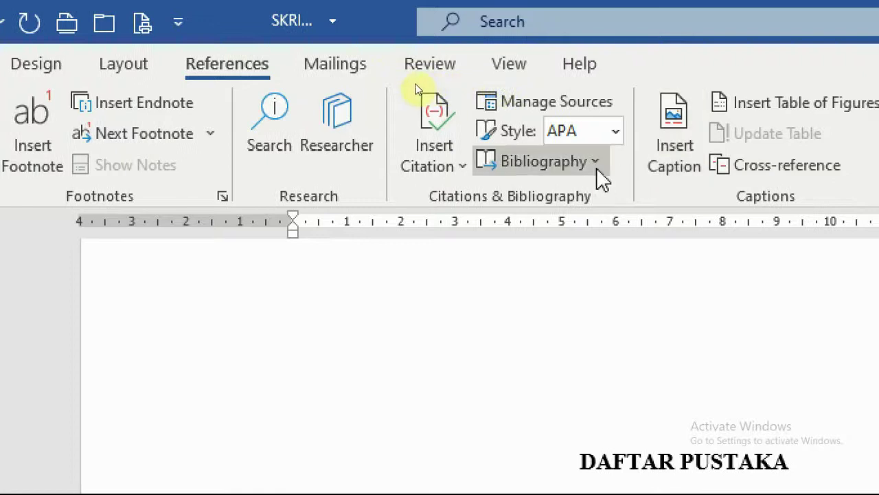
pyautogui.click(595, 164)
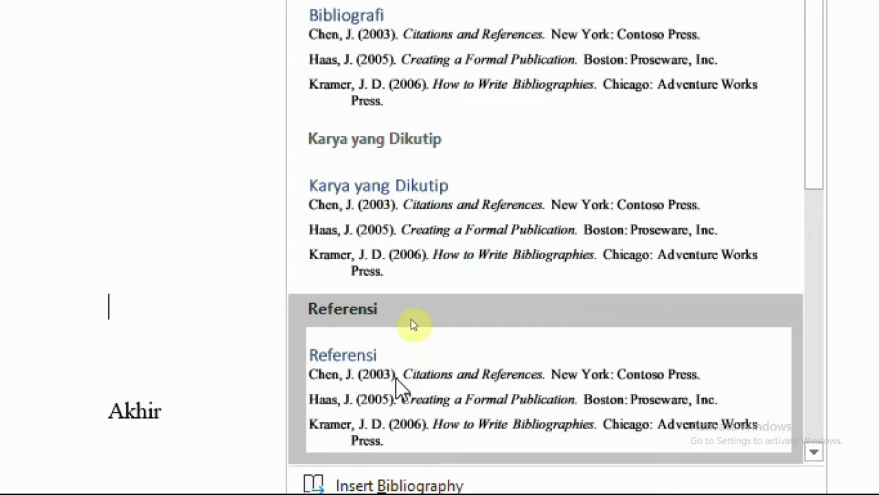
pyautogui.click(411, 318)
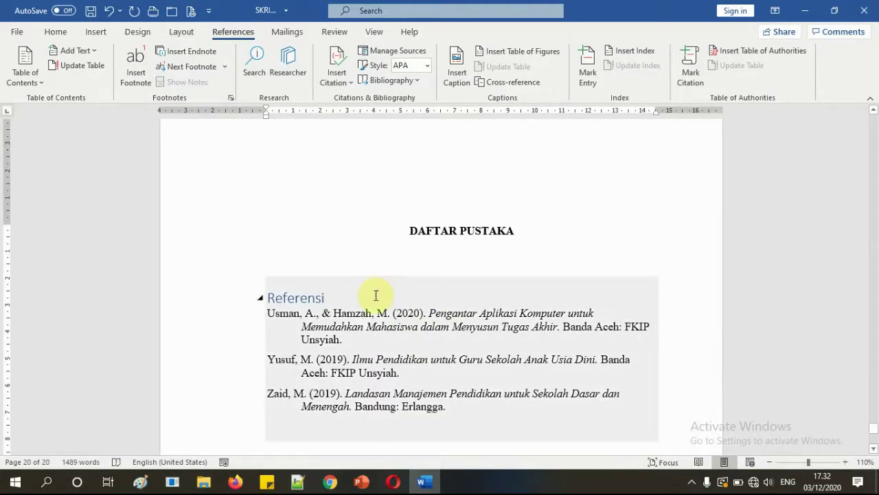
# Update the bibliography and delete its 'Referensi' heading
pyautogui.scroll(-2, 375, 303)
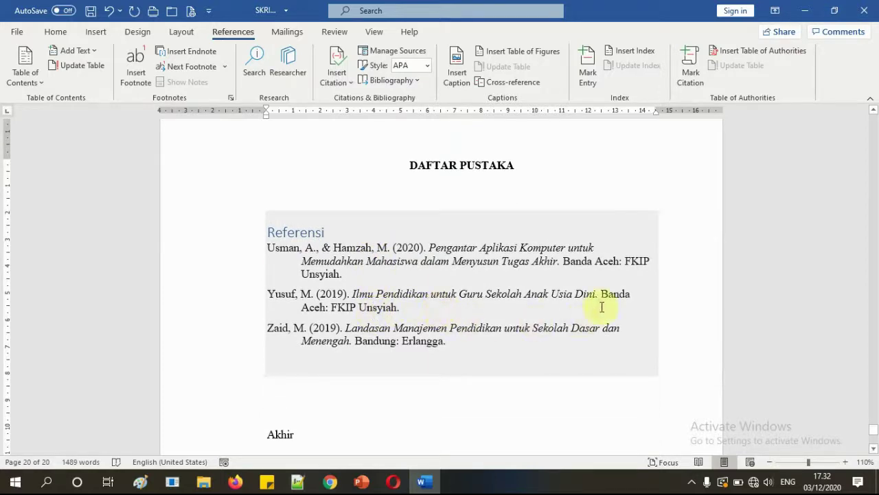
pyautogui.click(411, 261)
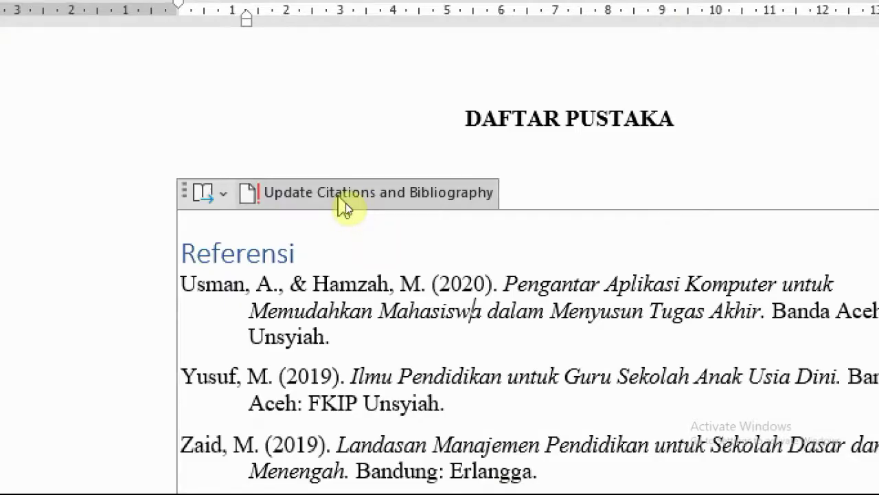
pyautogui.click(349, 208)
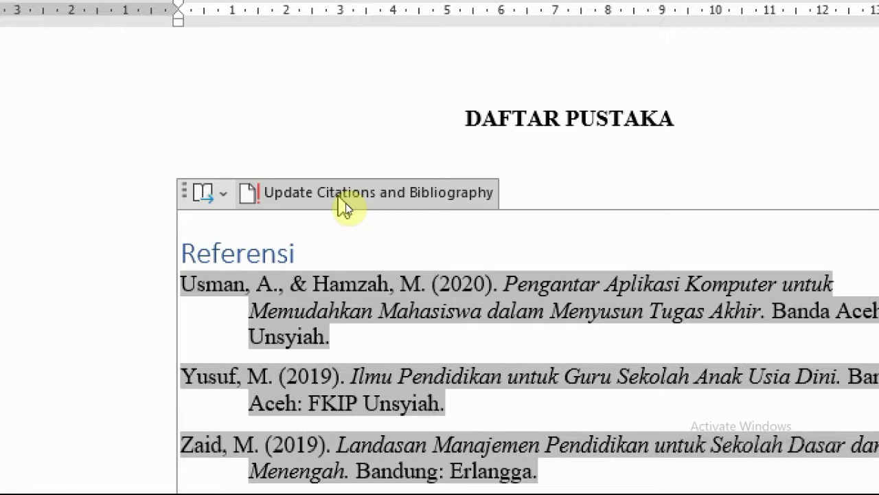
pyautogui.click(303, 247)
pyautogui.click(320, 249)
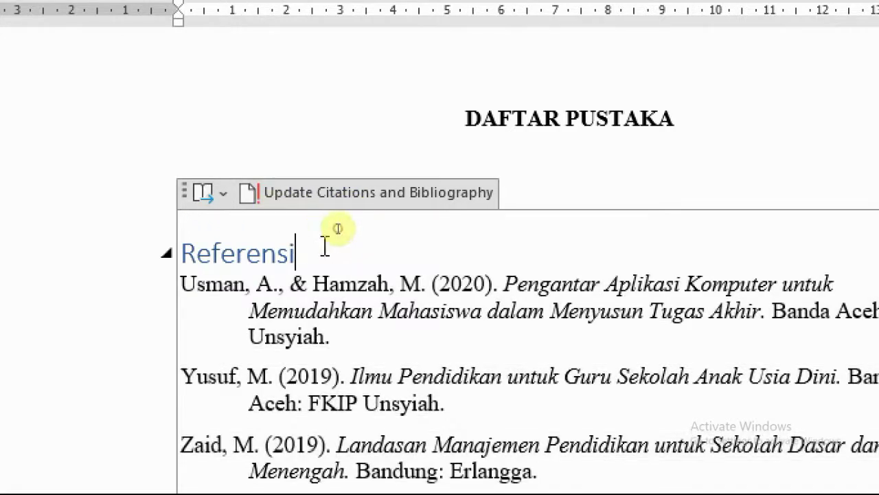
pyautogui.press('BackSpace')
pyautogui.press('BackSpace')
pyautogui.press('BackSpace')
pyautogui.press('BackSpace')
pyautogui.press('BackSpace')
pyautogui.press('BackSpace')
pyautogui.press('BackSpace')
pyautogui.press('BackSpace')
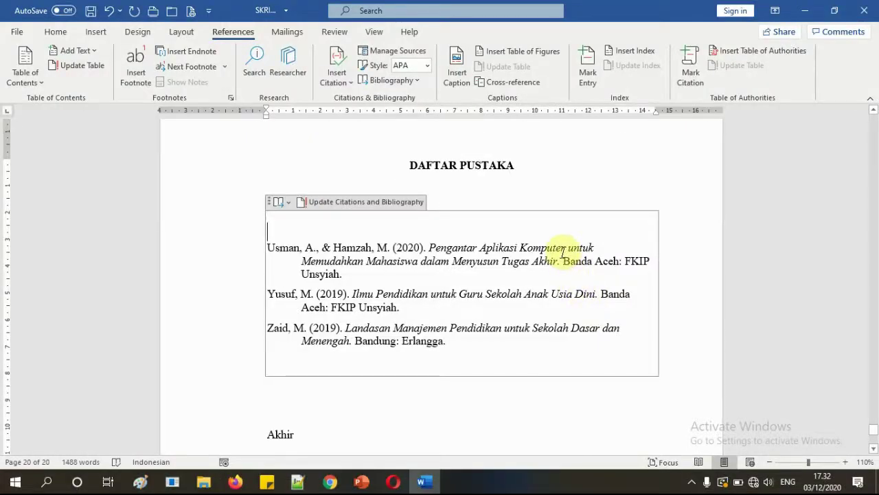
# Justify the three reference entries
pyautogui.moveTo(562, 248)
pyautogui.mouseDown()
pyautogui.moveTo(514, 254)
pyautogui.moveTo(534, 330)
pyautogui.moveTo(583, 328)
pyautogui.mouseUp()
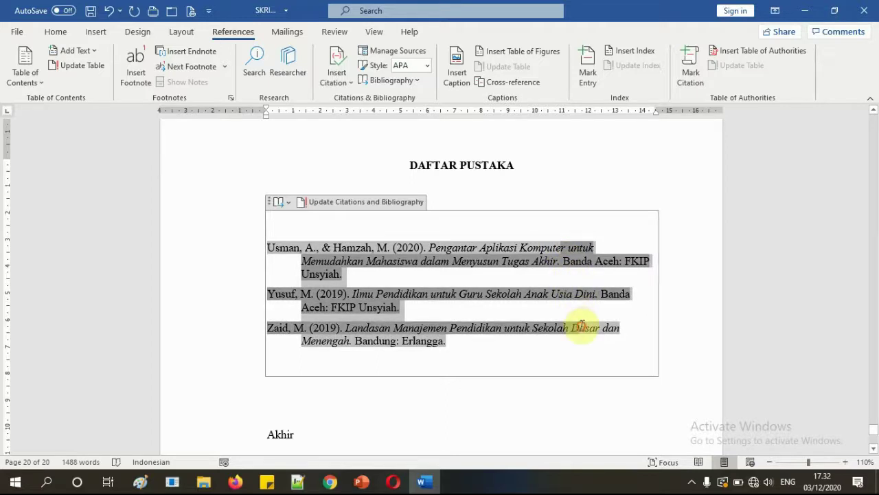
pyautogui.click(56, 32)
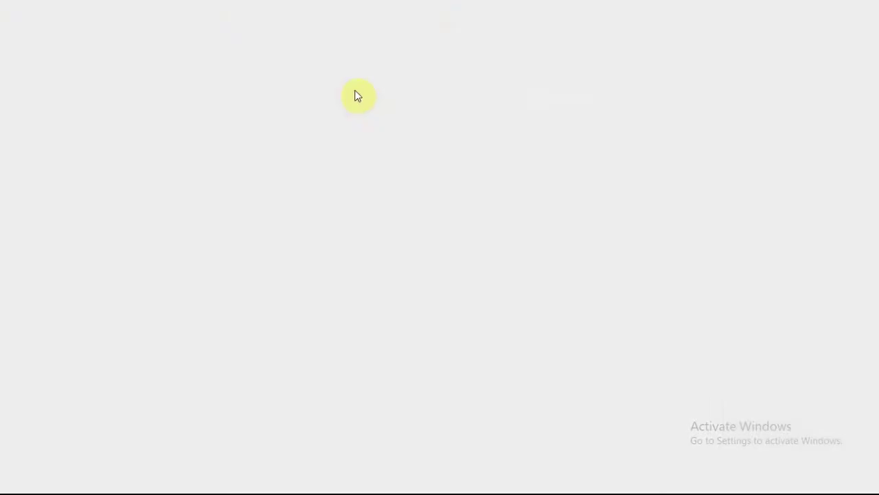
pyautogui.click(331, 76)
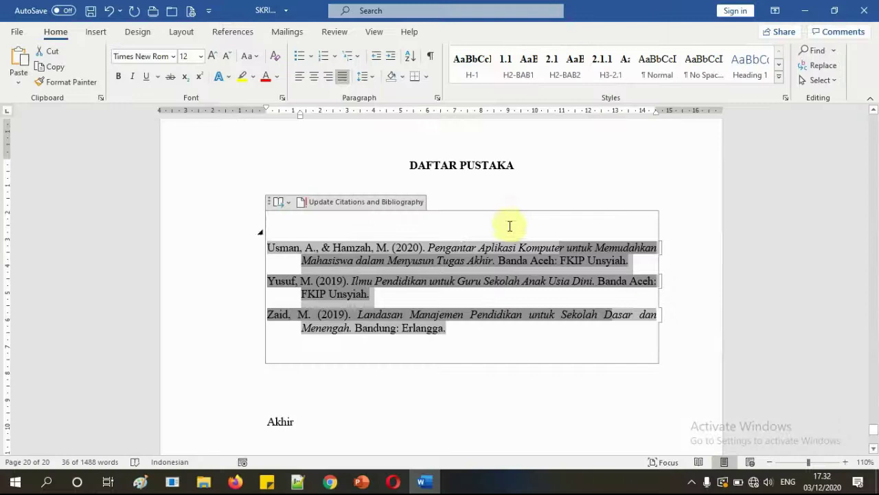
pyautogui.click(618, 387)
pyautogui.scroll(2, 488, 358)
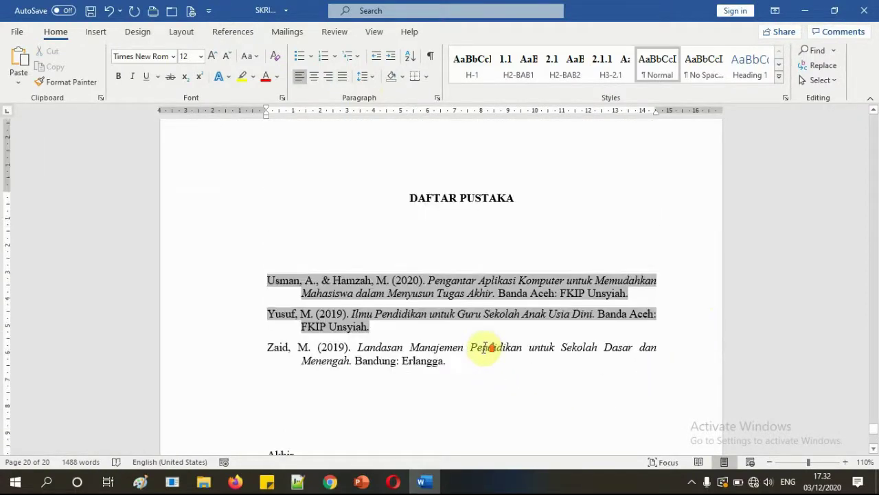
pyautogui.click(468, 280)
pyautogui.scroll(-3, 457, 333)
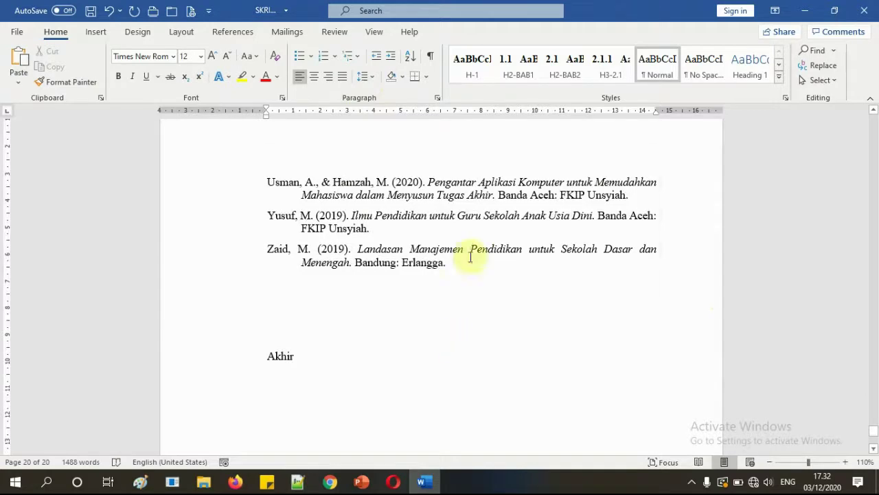
pyautogui.scroll(1, 435, 334)
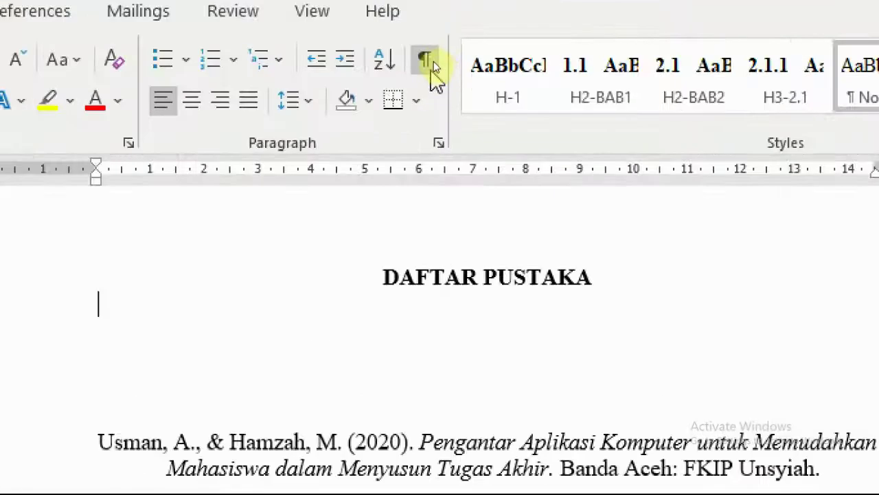
# With formatting marks shown, delete the blank paragraphs and the word 'Akhir', then hide the marks
pyautogui.click(430, 56)
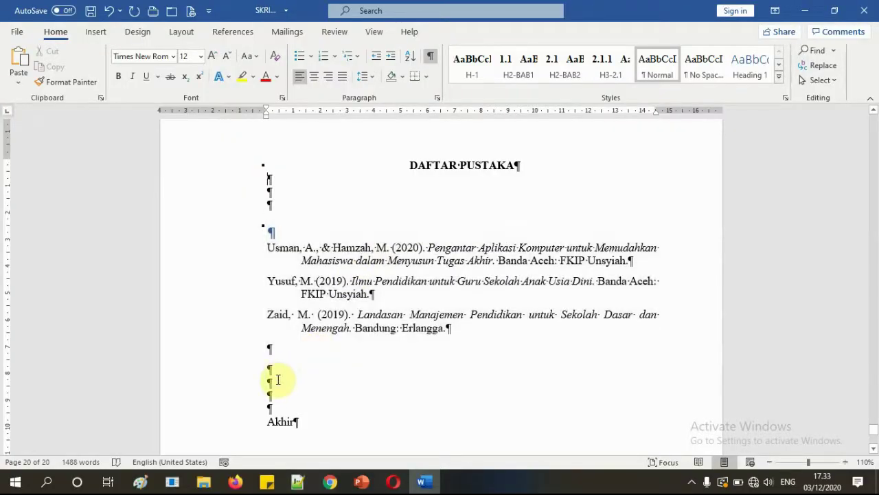
pyautogui.scroll(-2, 316, 382)
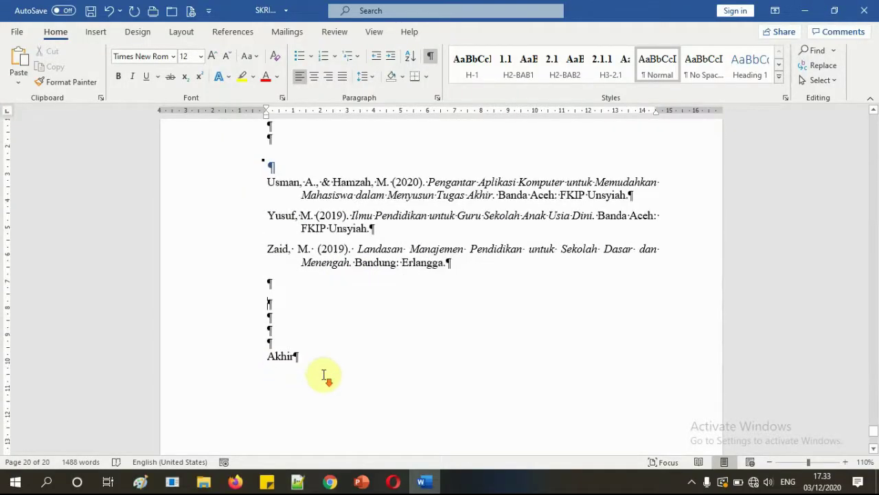
pyautogui.press('BackSpace')
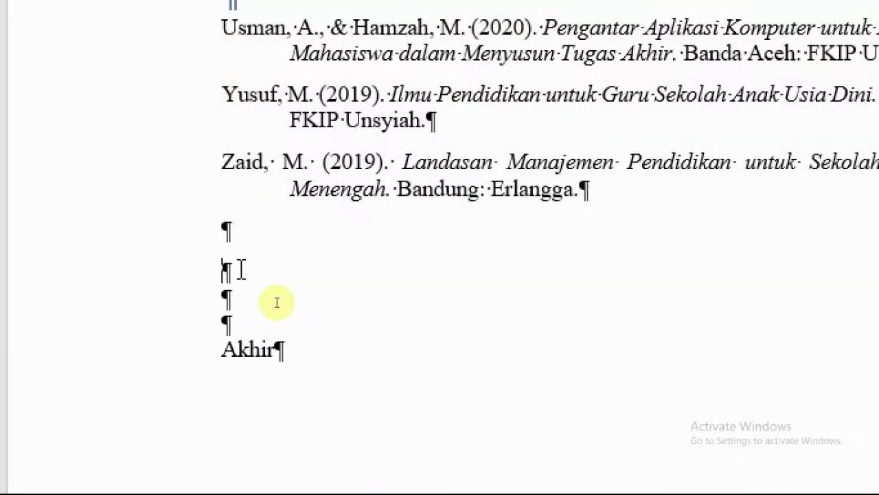
pyautogui.hotkey('ctrl', 'shift', 'Home')
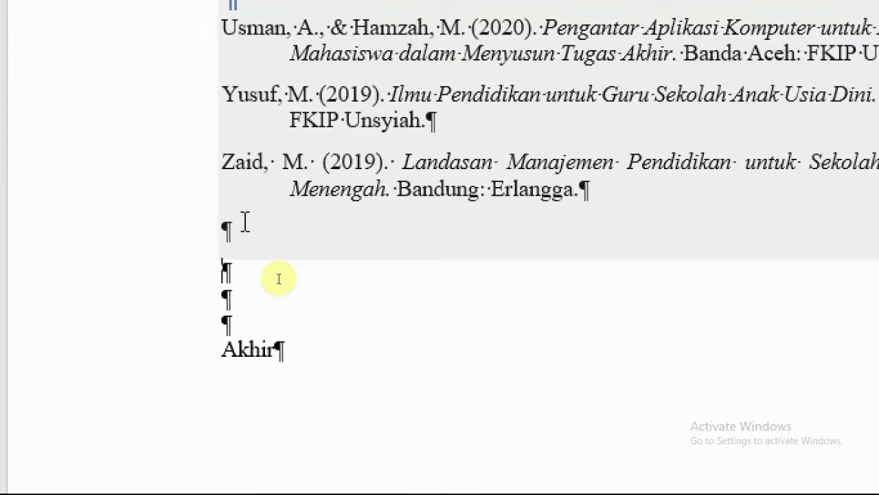
pyautogui.click(279, 278)
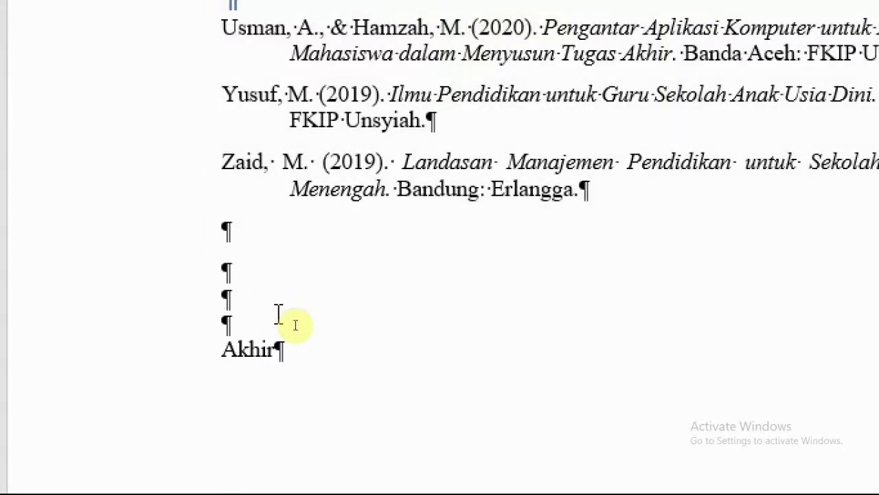
pyautogui.press('Delete')
pyautogui.press('Delete')
pyautogui.press('Delete')
pyautogui.press('Delete')
pyautogui.press('Delete')
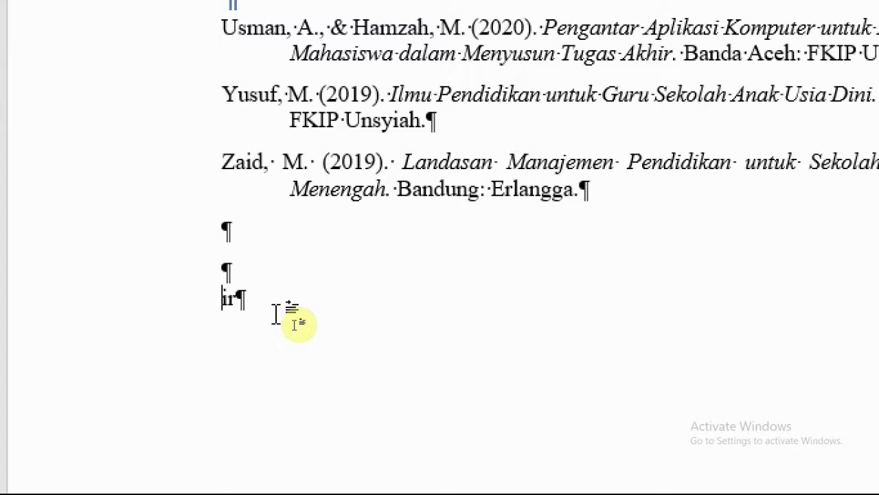
pyautogui.press('Delete')
pyautogui.press('Delete')
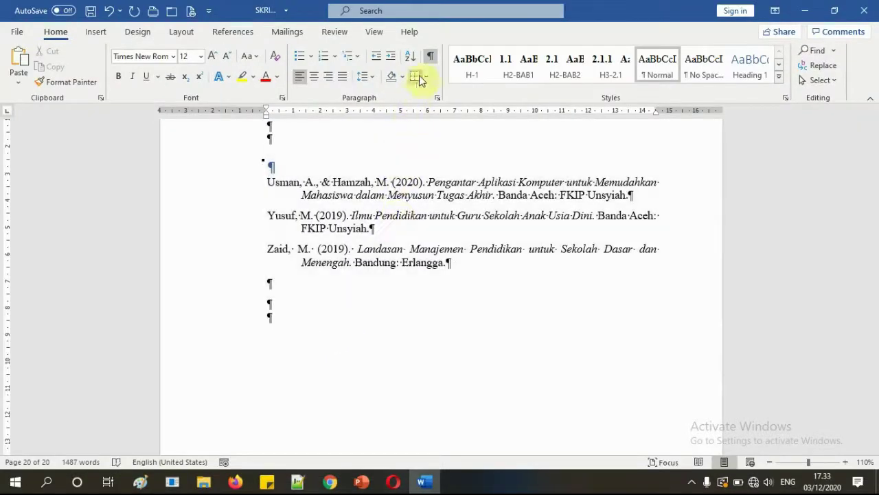
pyautogui.click(430, 56)
pyautogui.scroll(3, 514, 350)
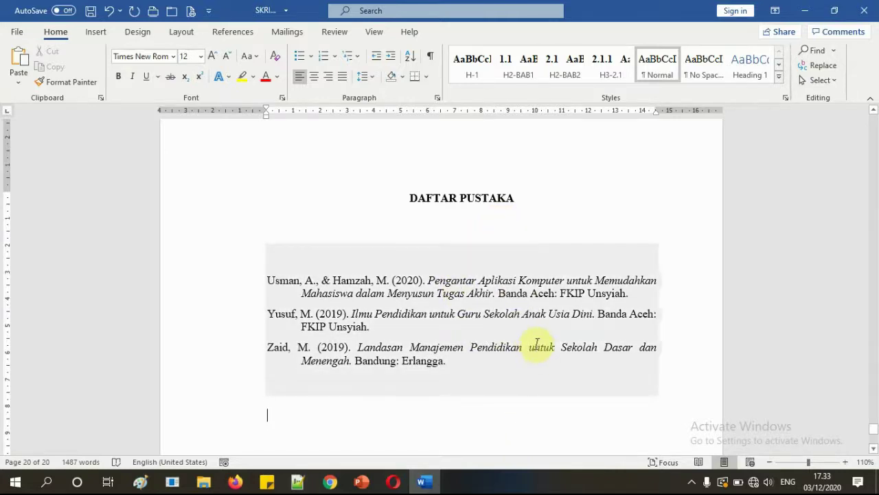
pyautogui.scroll(3, 537, 344)
pyautogui.scroll(5, 537, 344)
pyautogui.scroll(5, 537, 344)
pyautogui.scroll(3, 541, 344)
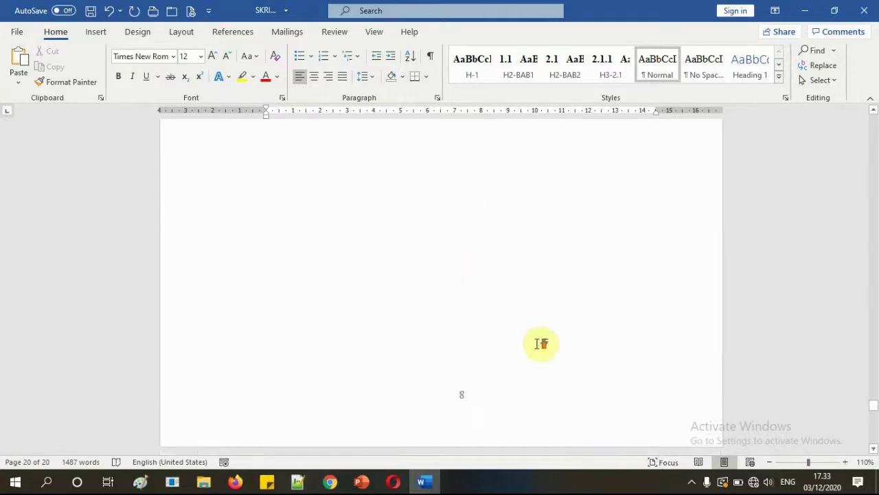
pyautogui.scroll(10, 541, 343)
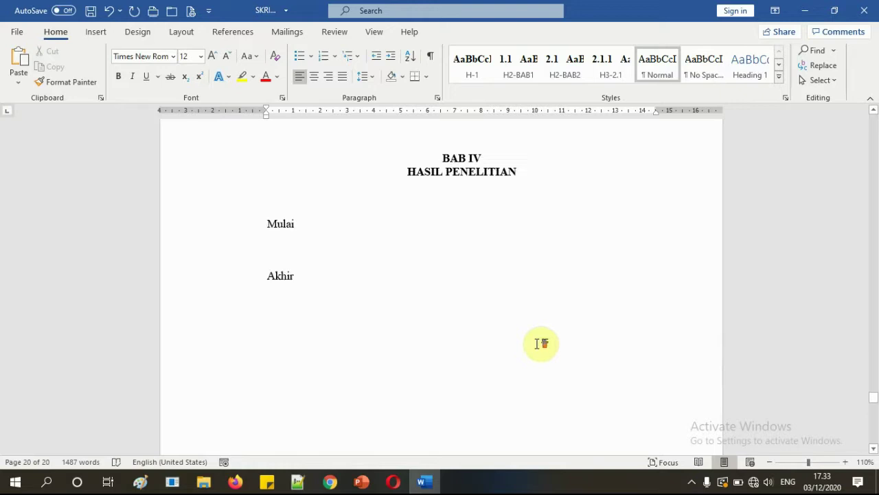
pyautogui.click(233, 31)
pyautogui.click(327, 83)
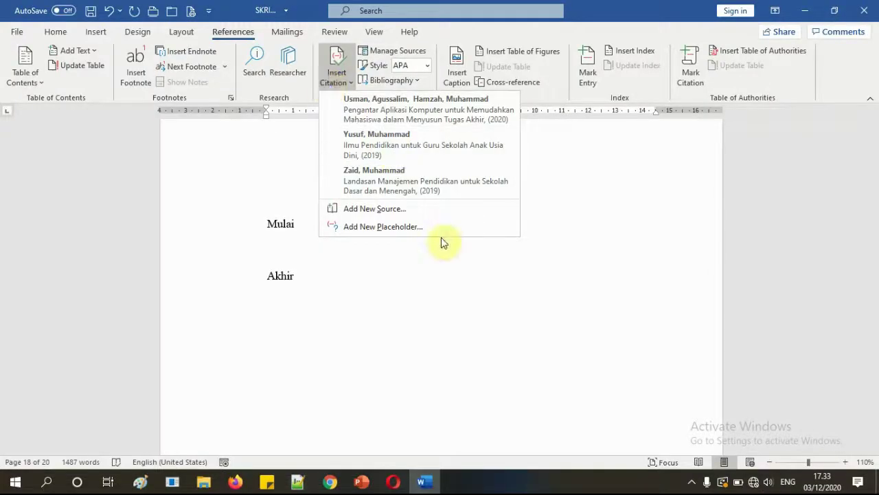
pyautogui.click(452, 282)
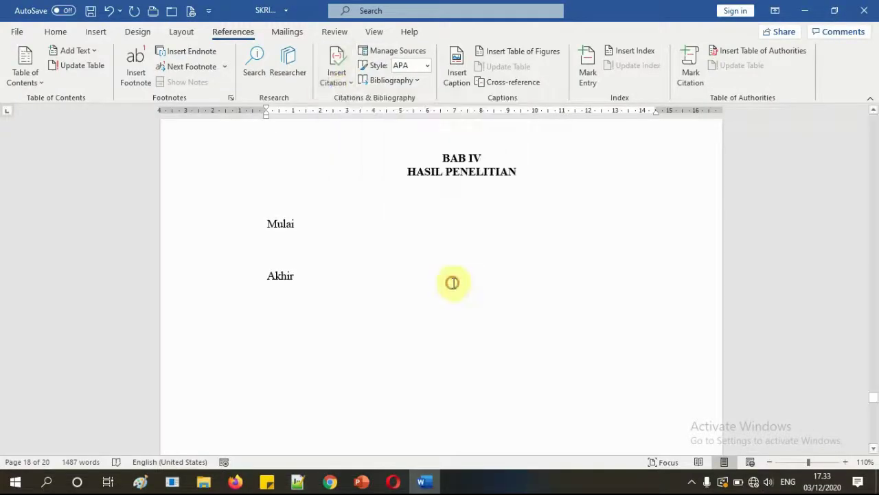
pyautogui.scroll(-10, 453, 283)
pyautogui.scroll(-10, 453, 281)
pyautogui.scroll(-10, 454, 280)
pyautogui.scroll(-10, 457, 278)
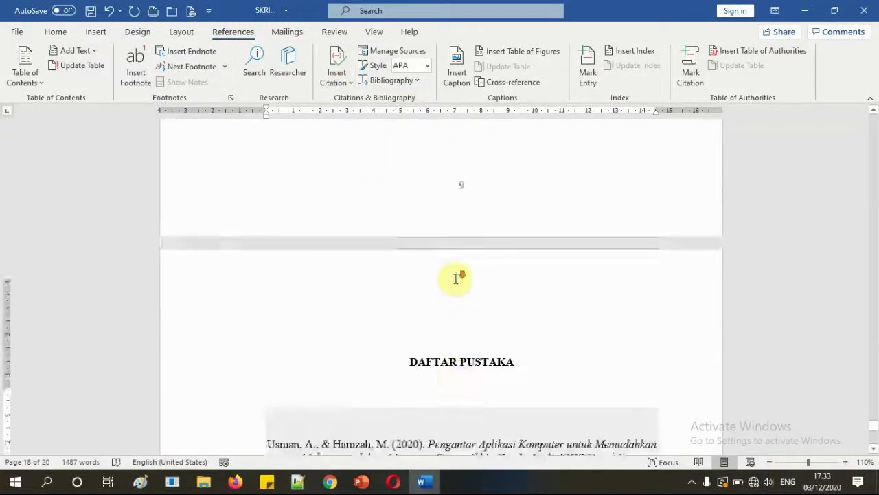
pyautogui.scroll(-5, 457, 279)
pyautogui.click(469, 193)
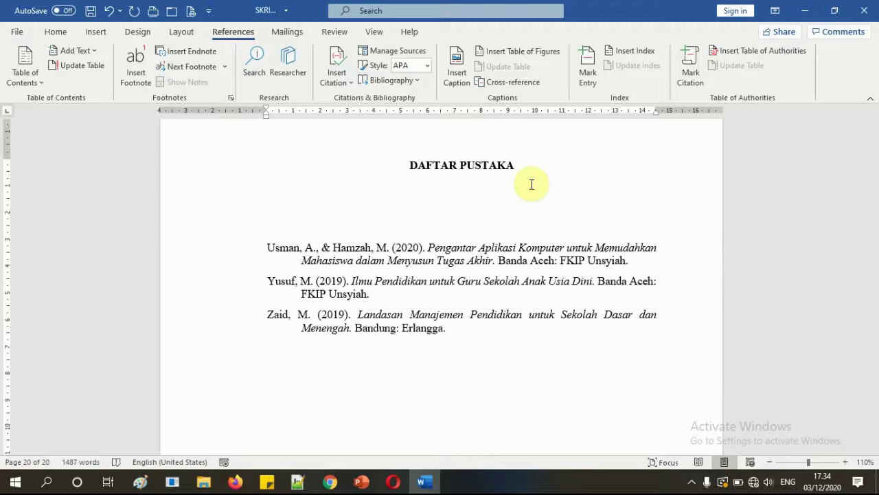
pyautogui.moveTo(424, 430)
pyautogui.moveTo(421, 481)
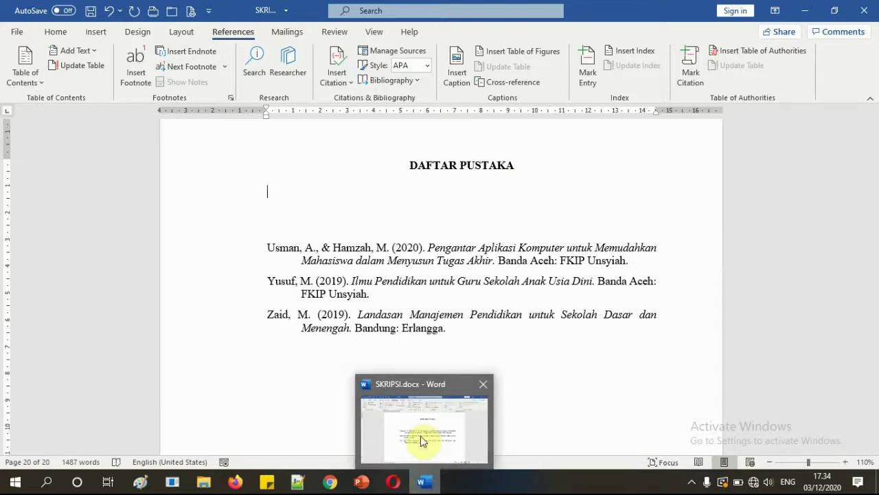
# Return to the Word thesis below the reference list, then switch to the PowerPoint window
pyautogui.click(421, 436)
pyautogui.click(456, 373)
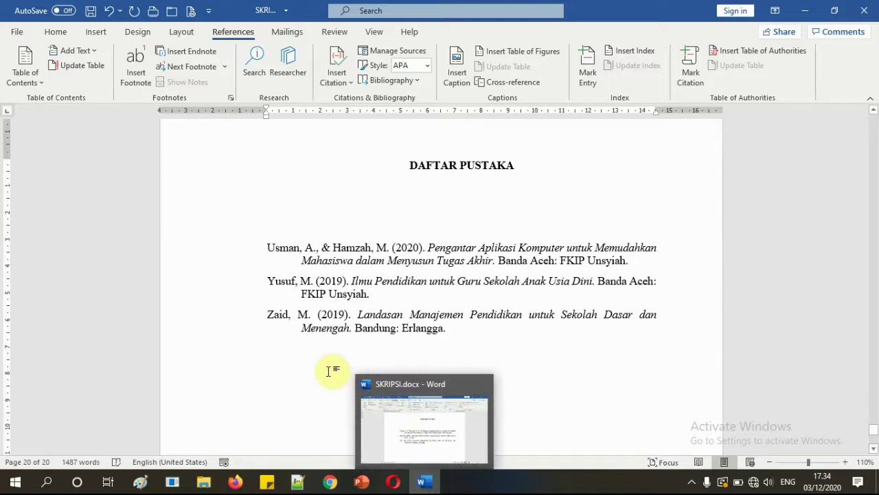
pyautogui.click(425, 483)
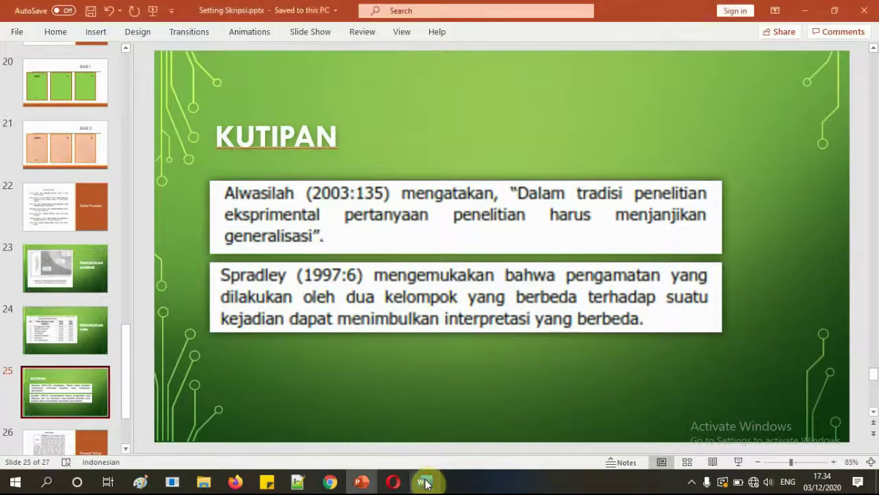
# Jump to slide 1 of Setting Skripsi.pptx and open the screen recorder's tray menu
pyautogui.click(58, 142)
pyautogui.press('Home')
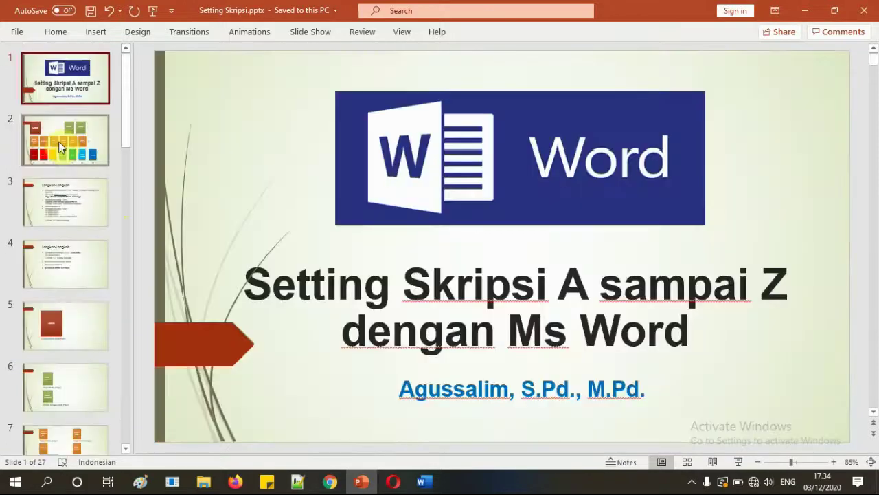
pyautogui.click(694, 482)
pyautogui.rightClick(640, 456)
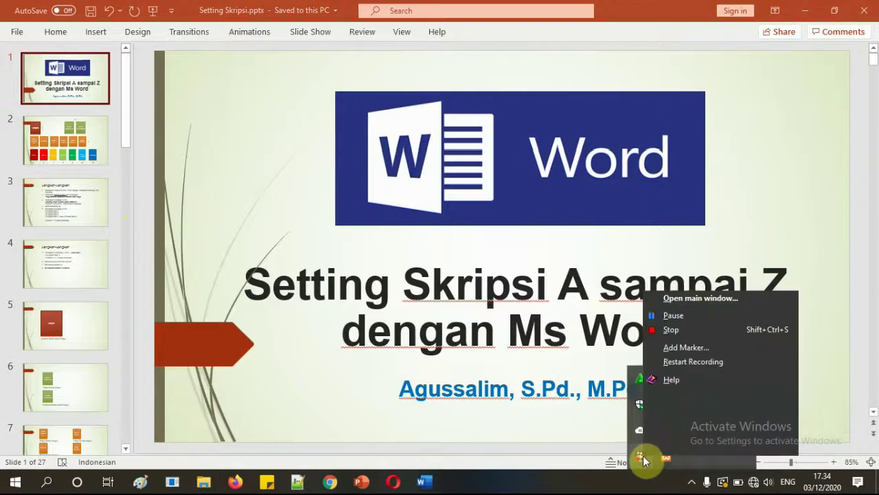